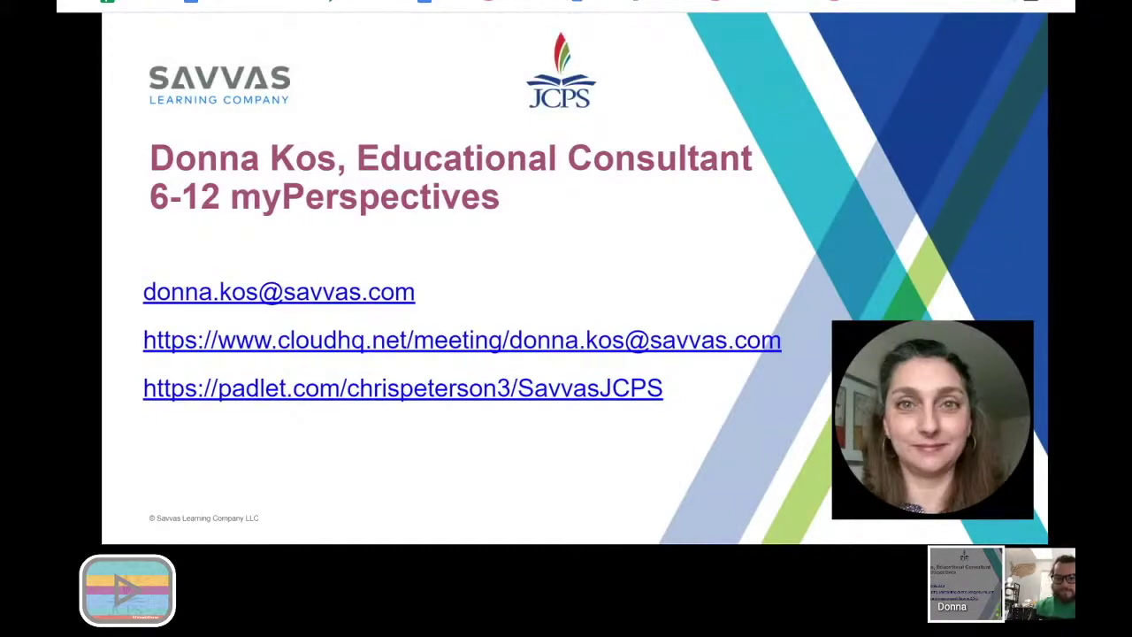
# Turn on live captions for the presentation and allow microphone access.
pyautogui.moveTo(607, 497)
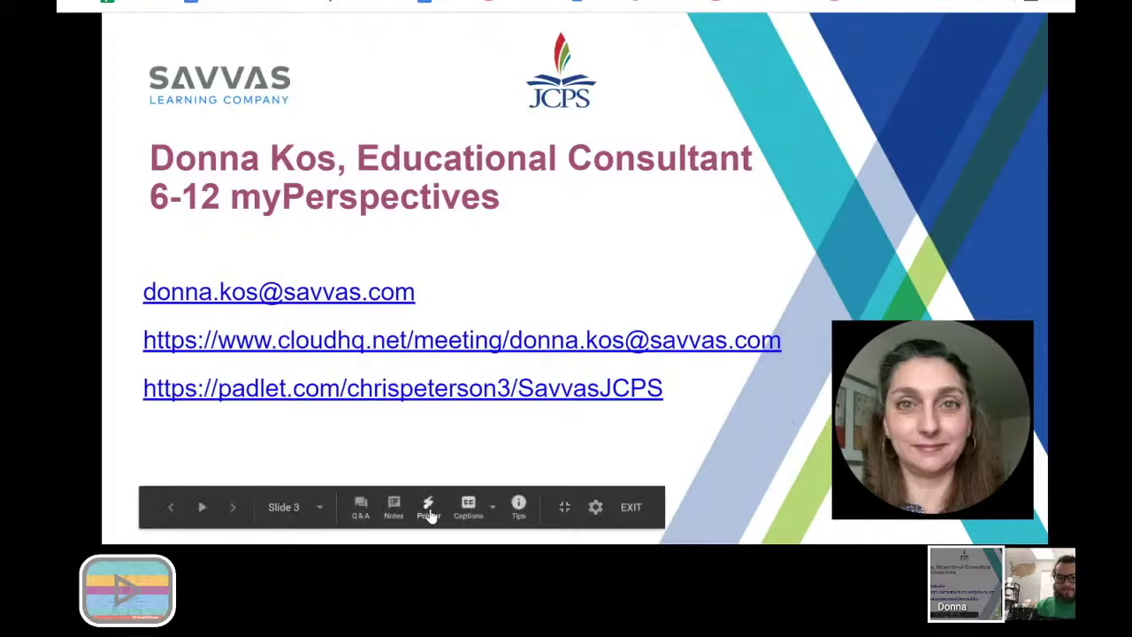
pyautogui.click(466, 506)
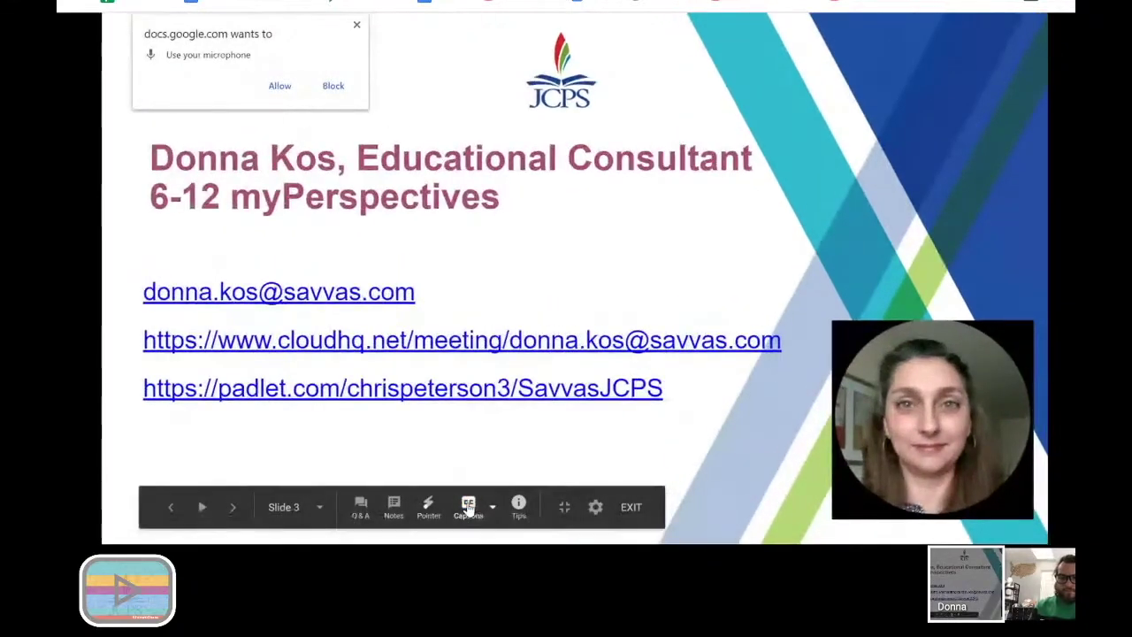
pyautogui.click(279, 86)
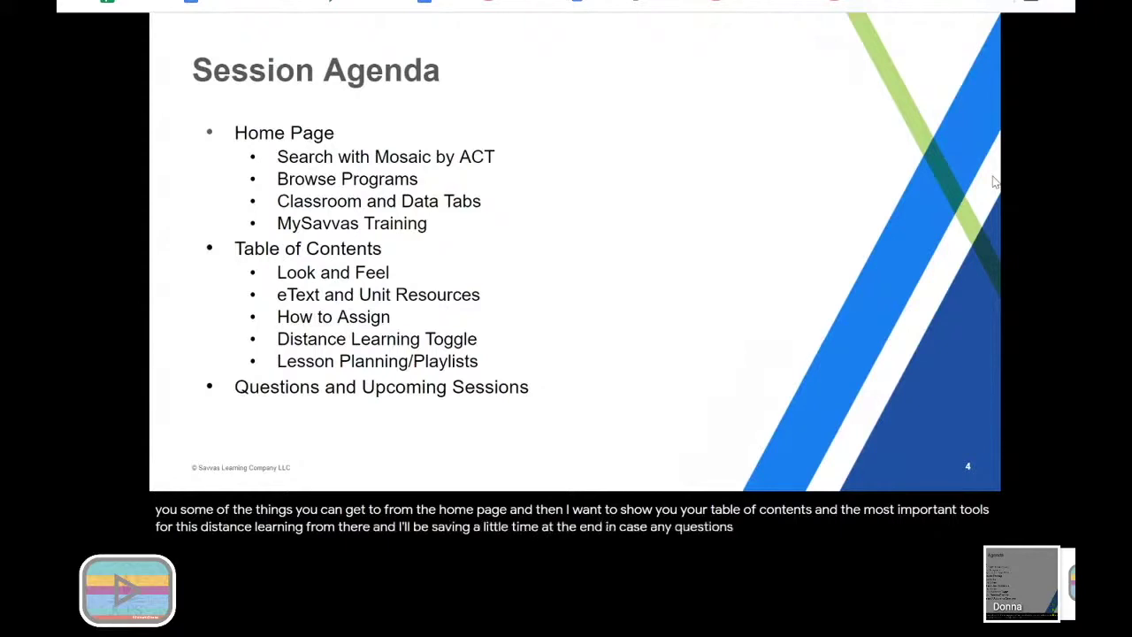
# Exit the slideshow and switch to the Savvas Realize browser tab.
pyautogui.press('Escape')
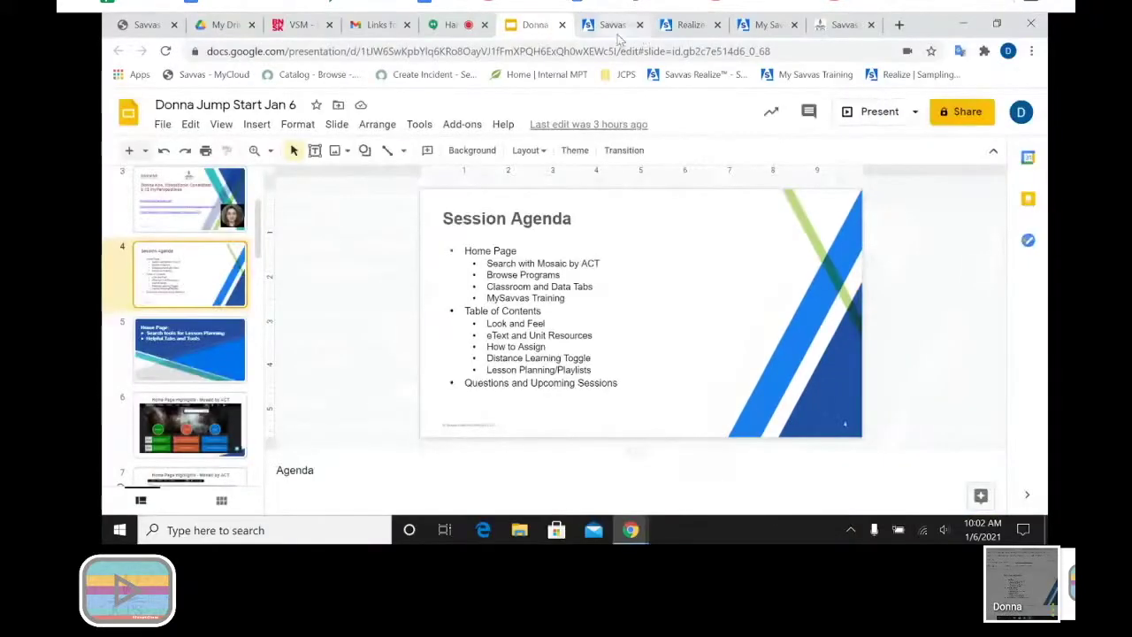
pyautogui.click(613, 25)
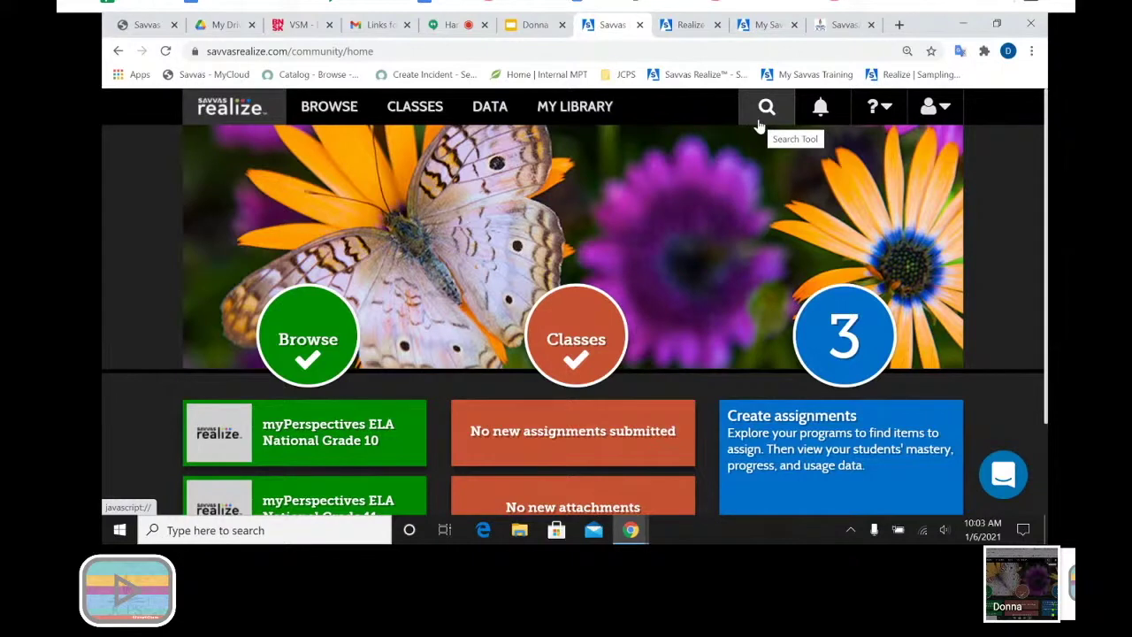
# Open the content search panel from the magnifying-glass icon in the top navigation bar.
pyautogui.click(759, 127)
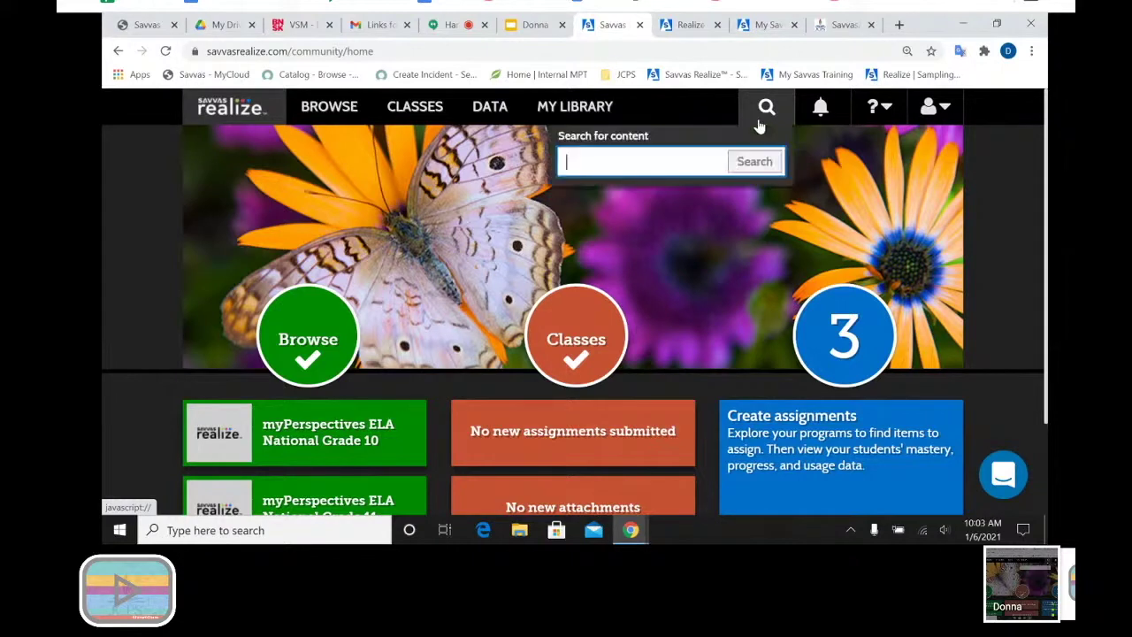
# Search content for 'poetry' from the previous search terms and scroll through the results.
pyautogui.click(626, 158)
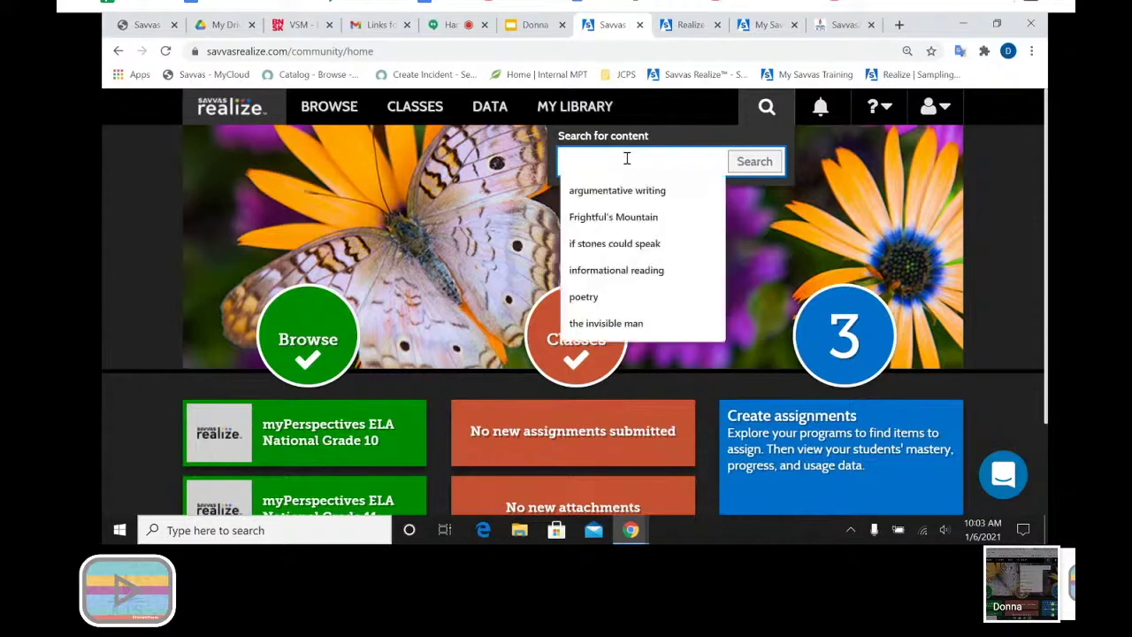
pyautogui.click(611, 296)
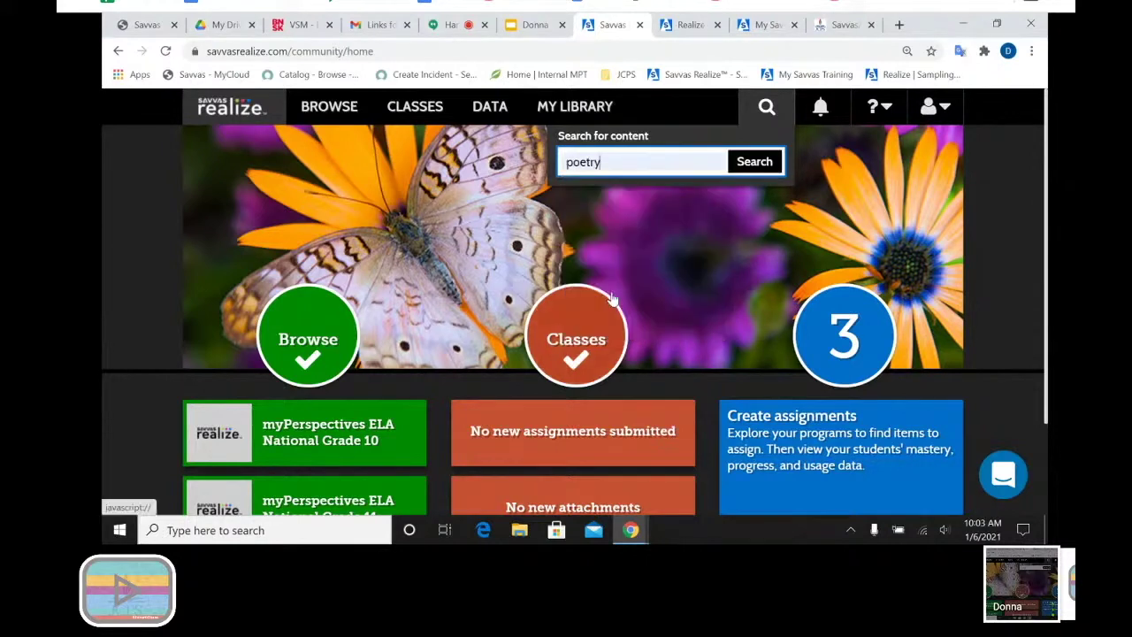
pyautogui.click(748, 168)
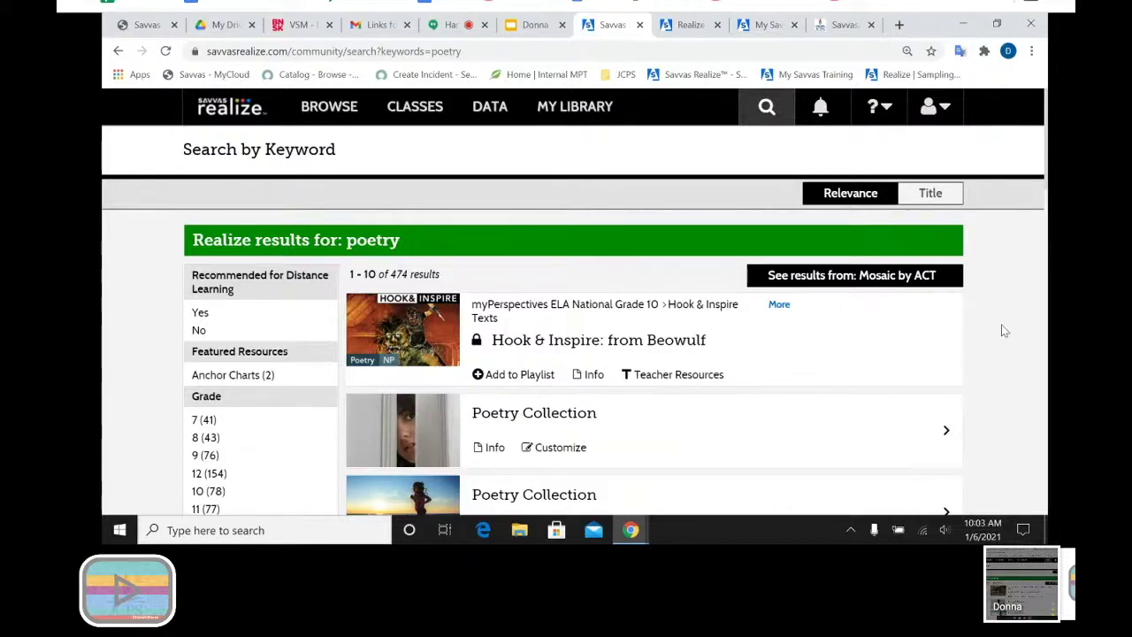
pyautogui.scroll(-3, 1004, 330)
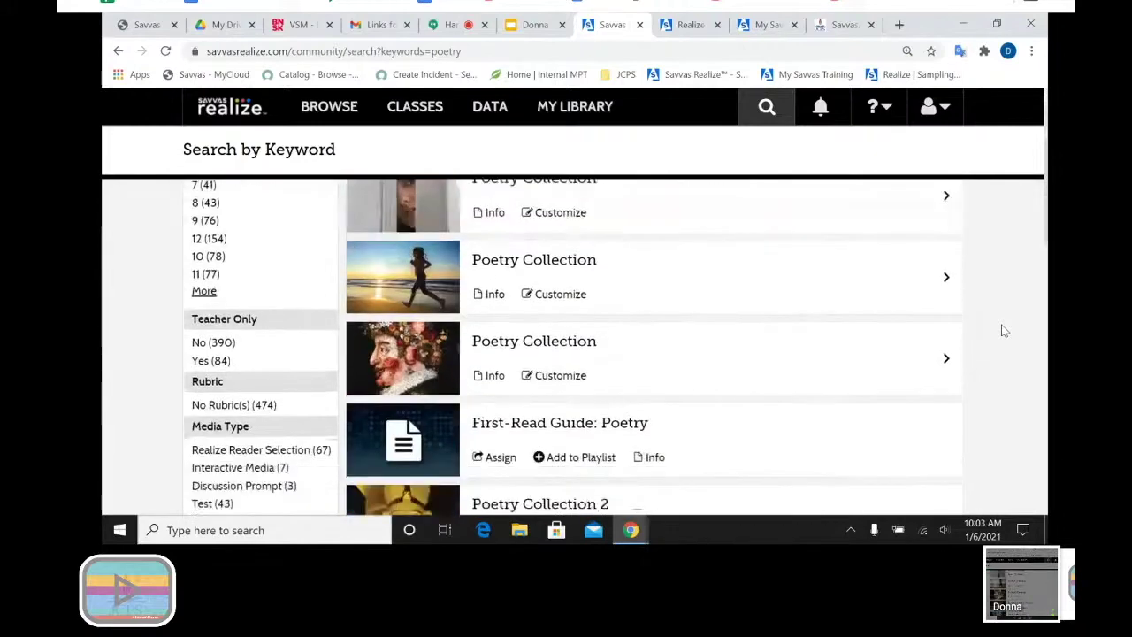
pyautogui.scroll(-5, 1004, 330)
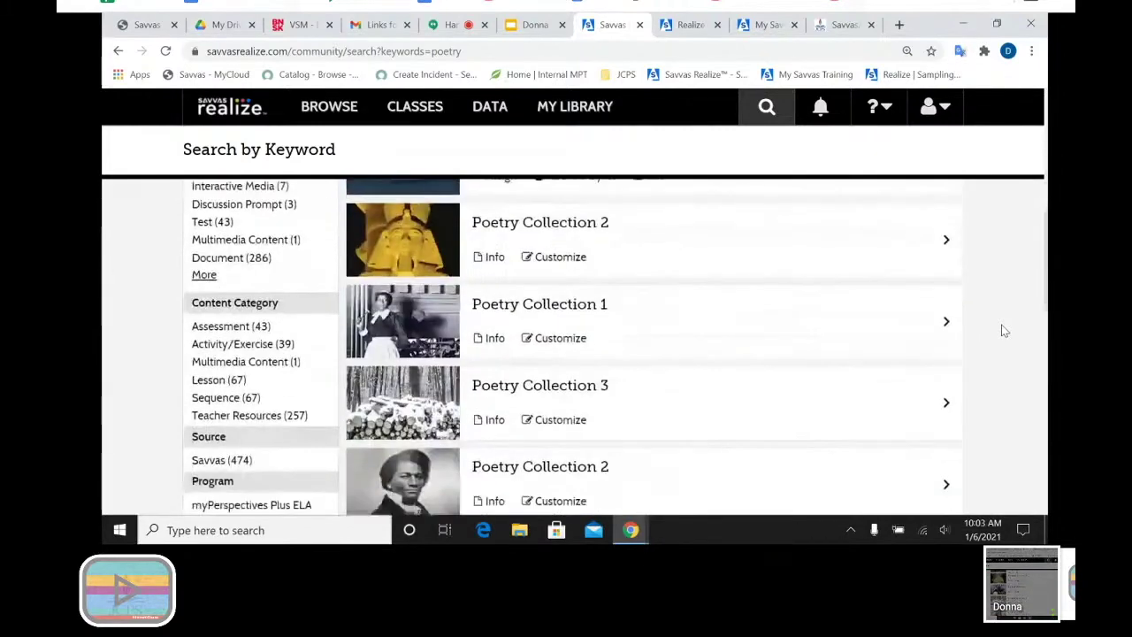
pyautogui.scroll(-5, 1004, 330)
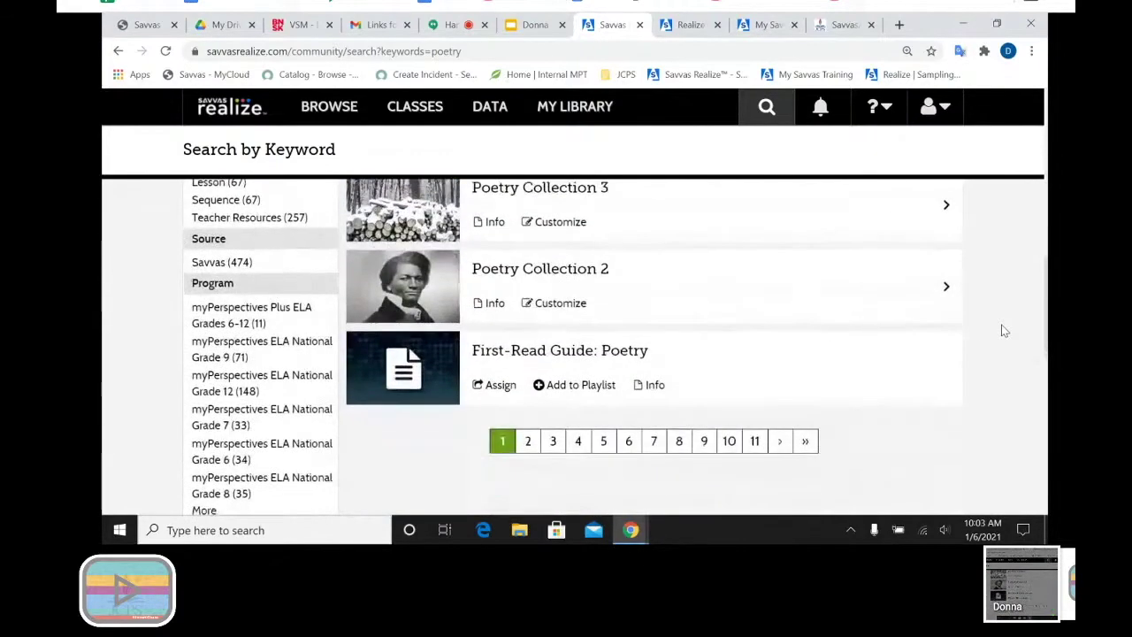
pyautogui.scroll(8, 1003, 330)
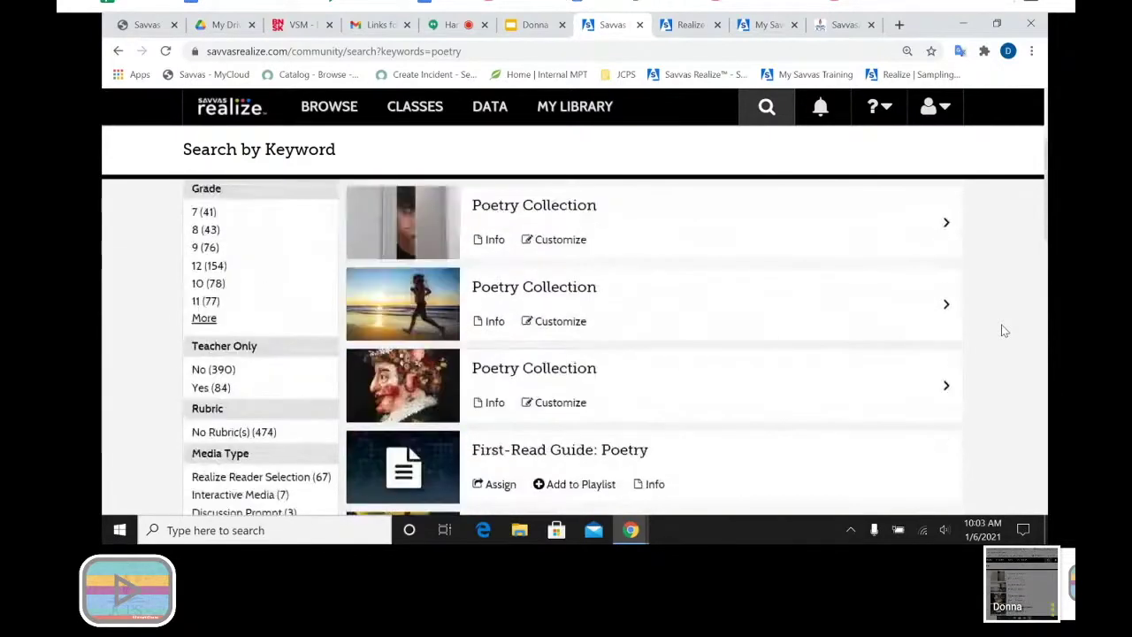
pyautogui.scroll(5, 1004, 330)
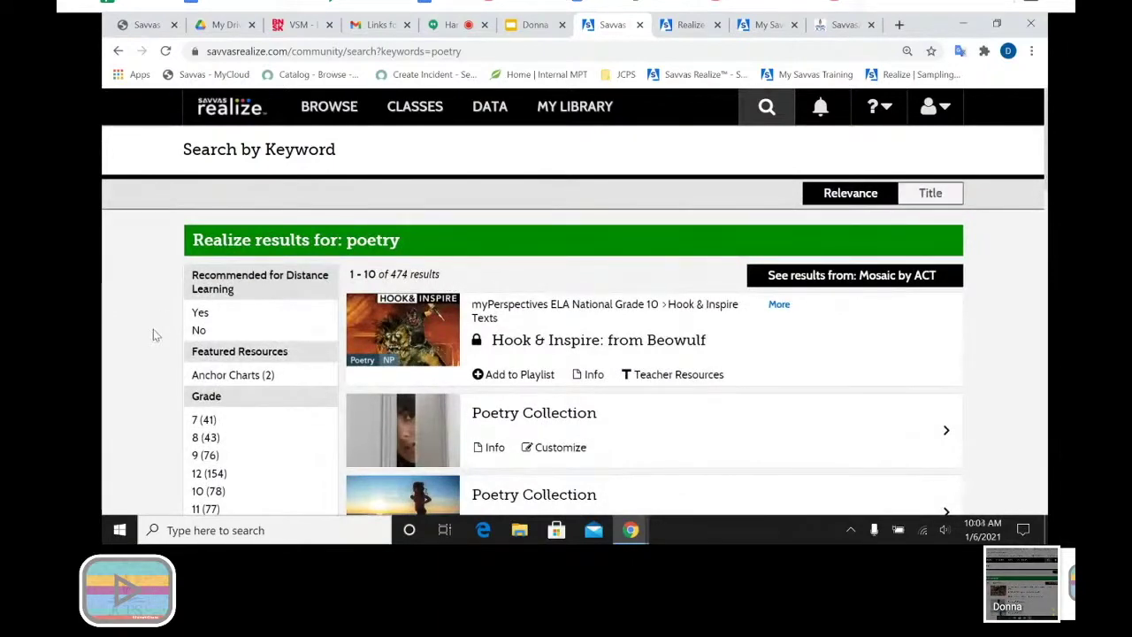
pyautogui.scroll(-2, 153, 332)
pyautogui.scroll(-1, 153, 332)
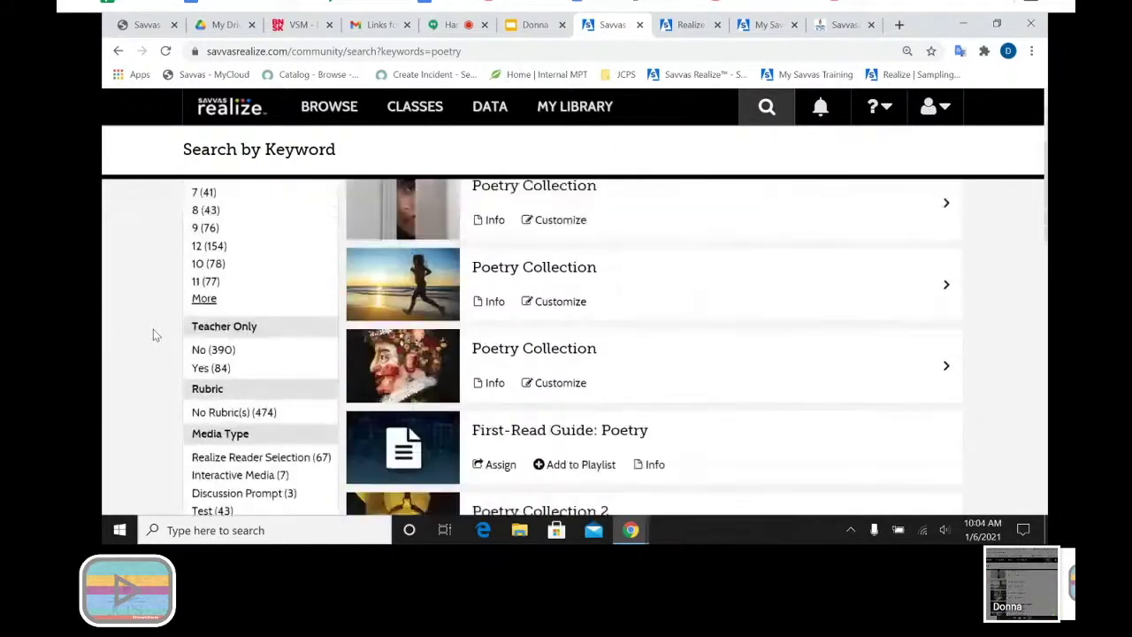
pyautogui.scroll(-1, 153, 332)
pyautogui.scroll(-2, 153, 334)
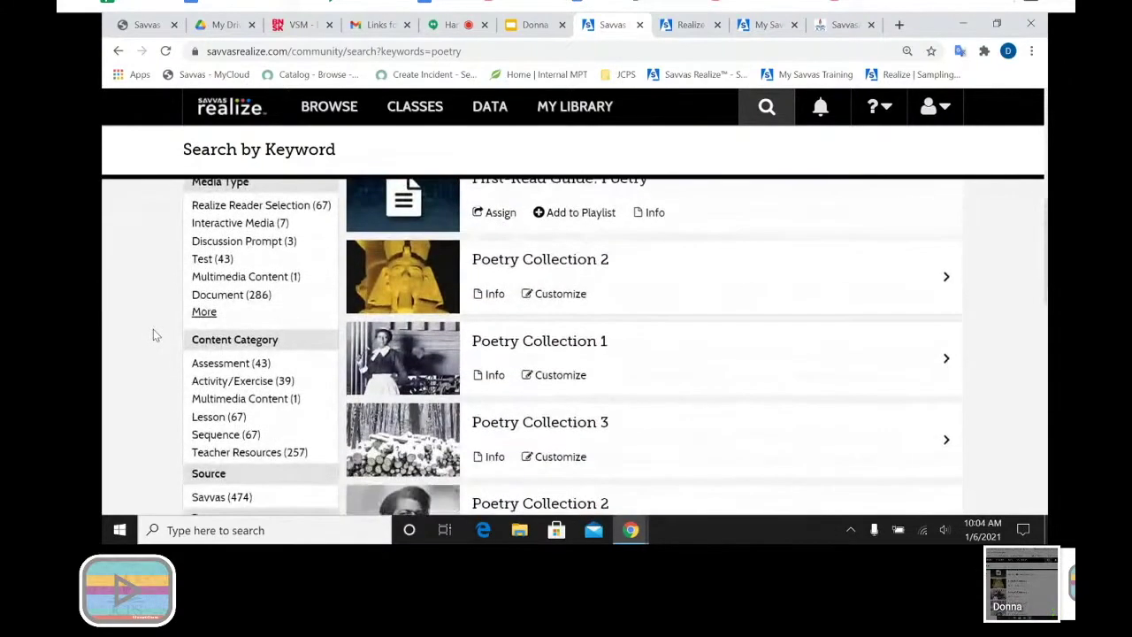
pyautogui.scroll(-2, 153, 334)
pyautogui.scroll(-3, 153, 334)
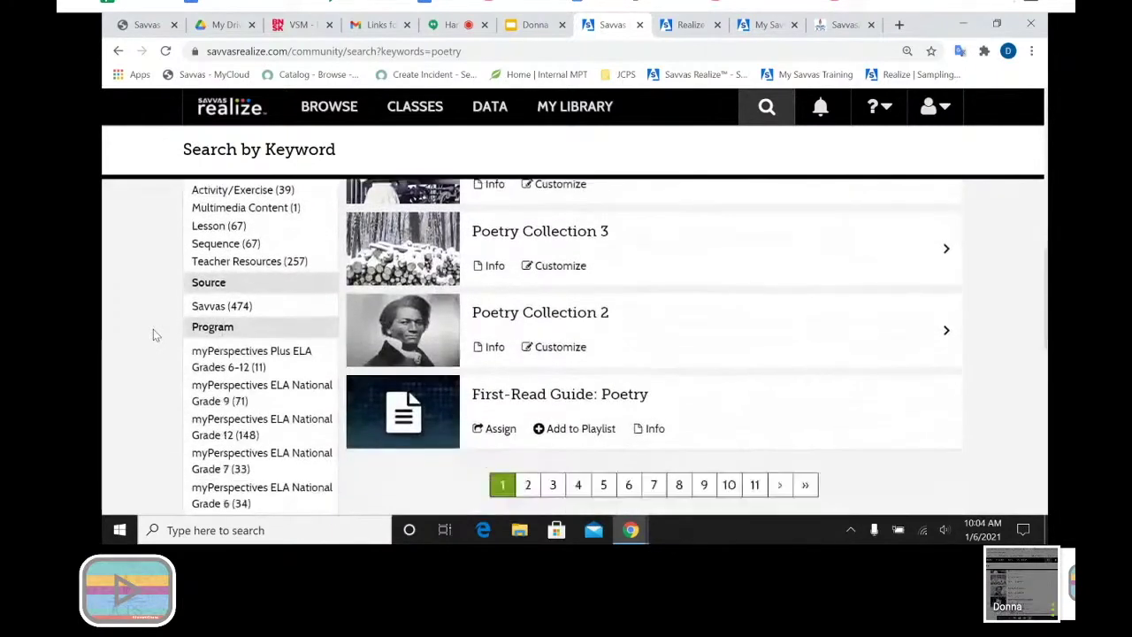
pyautogui.scroll(-1, 153, 334)
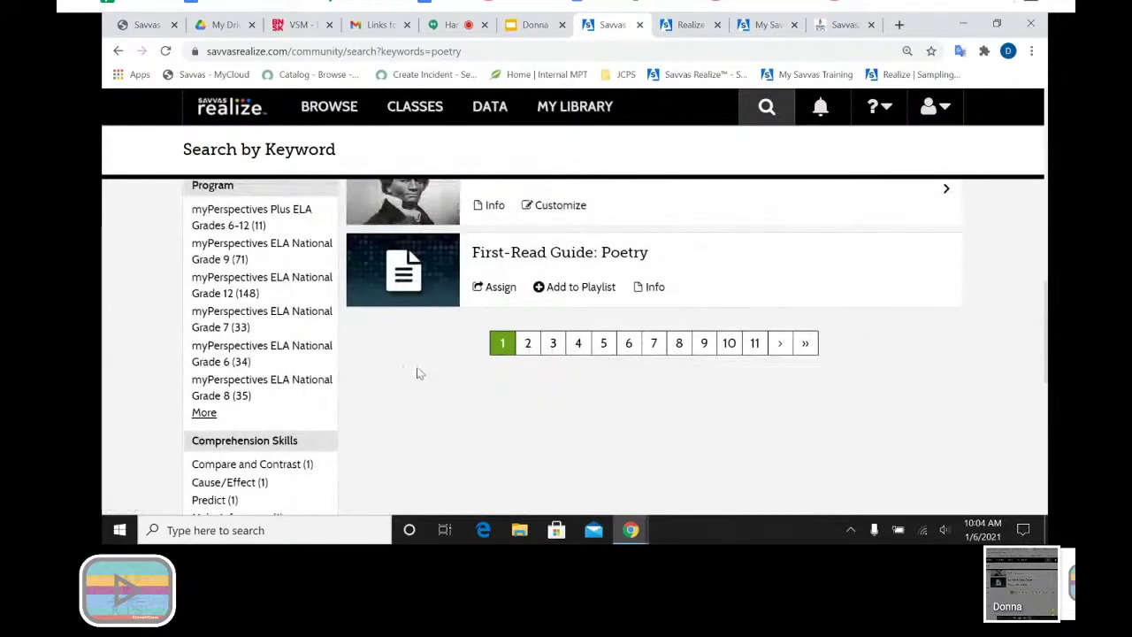
# Filter the poetry results to myPerspectives ELA National Grade 8, leaving 35 items.
pyautogui.click(256, 389)
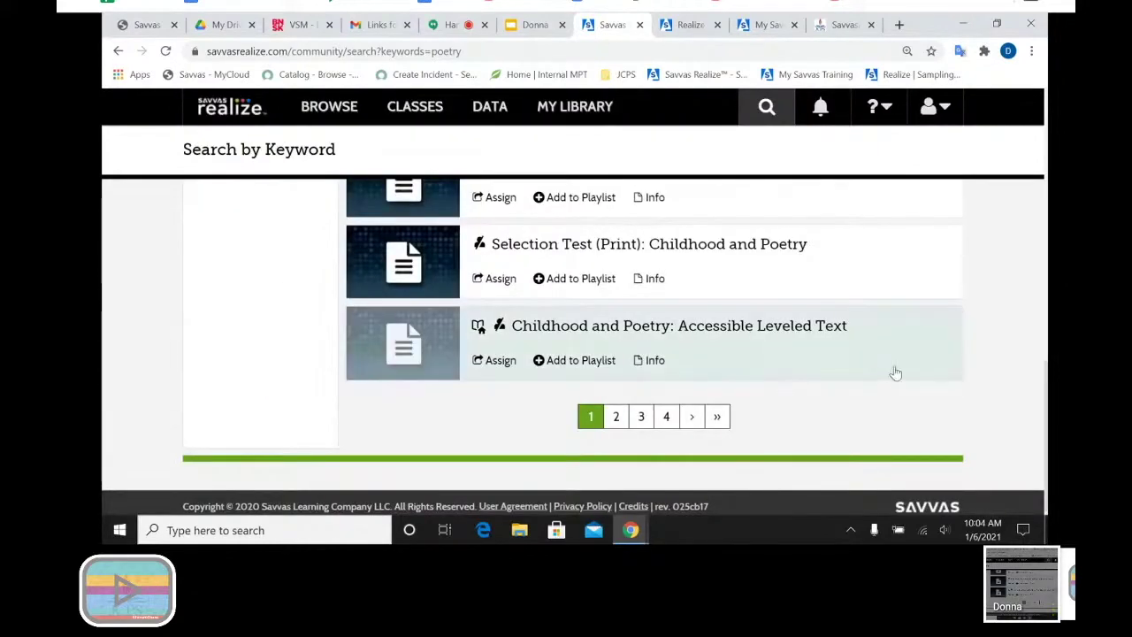
pyautogui.scroll(2, 999, 349)
pyautogui.scroll(4, 1000, 349)
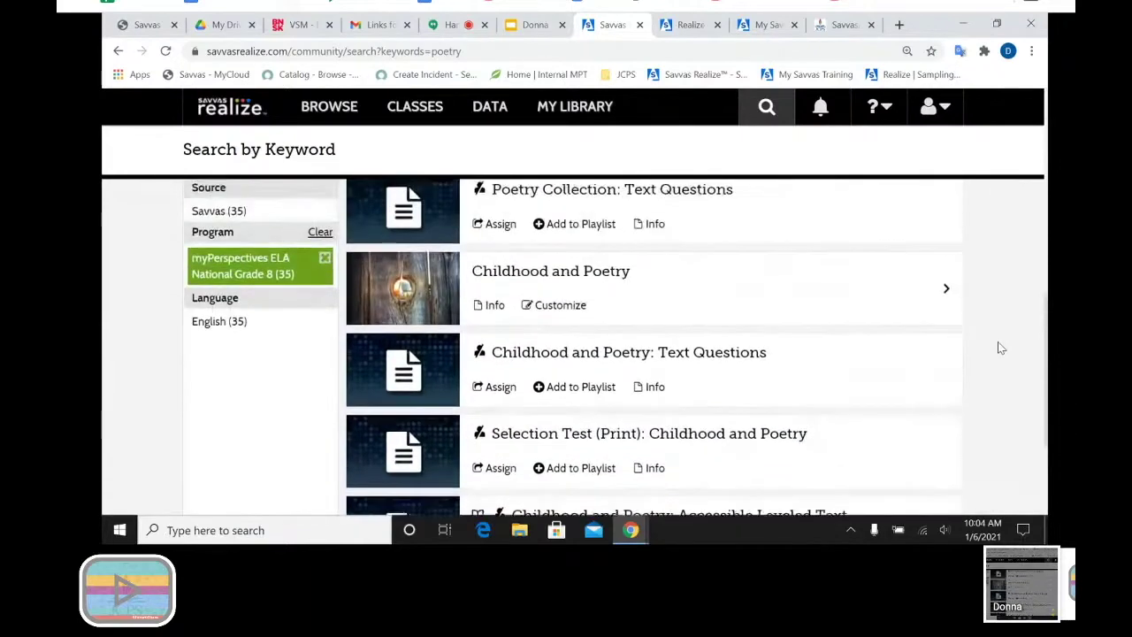
pyautogui.scroll(5, 999, 348)
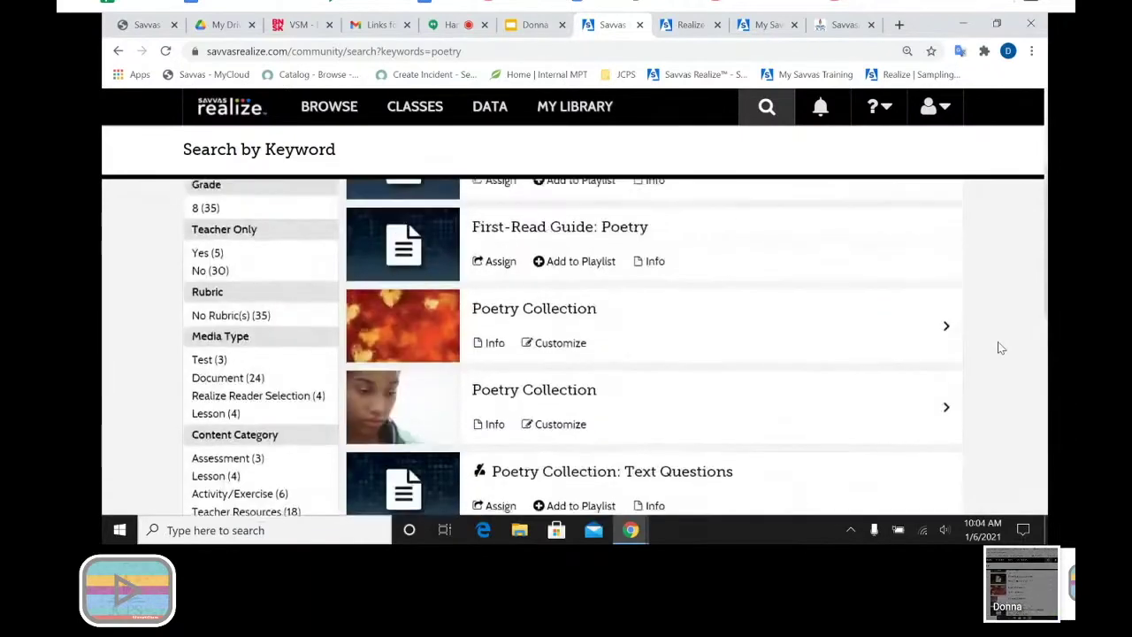
pyautogui.scroll(1, 999, 348)
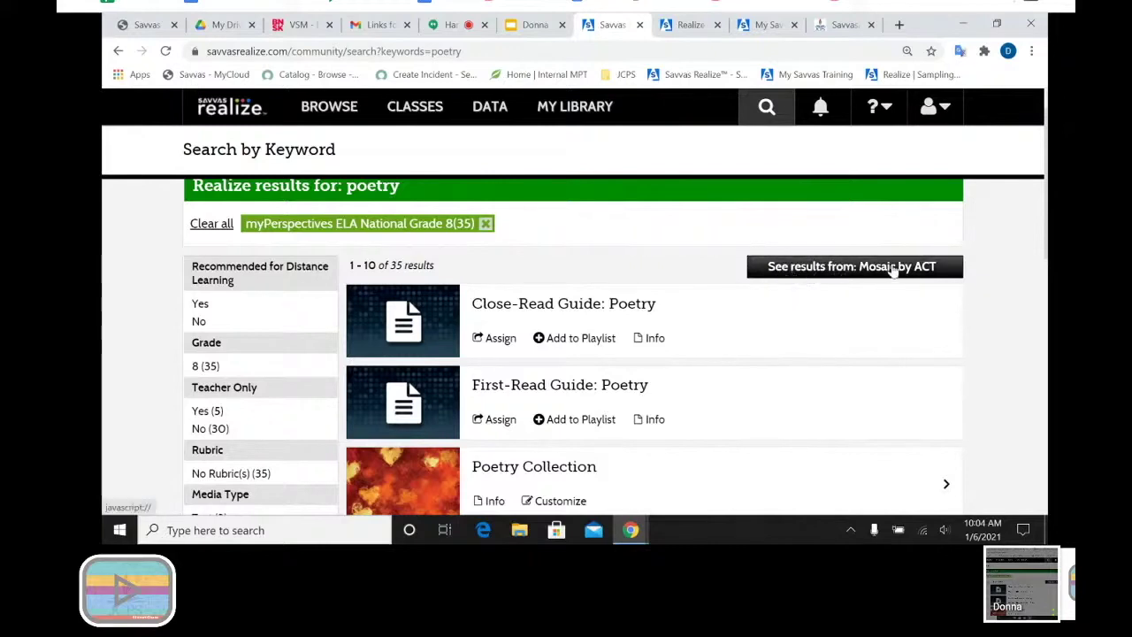
# Switch to the Mosaic by ACT Digital Learning Library poetry results (1000 items) and scroll through them.
pyautogui.click(948, 271)
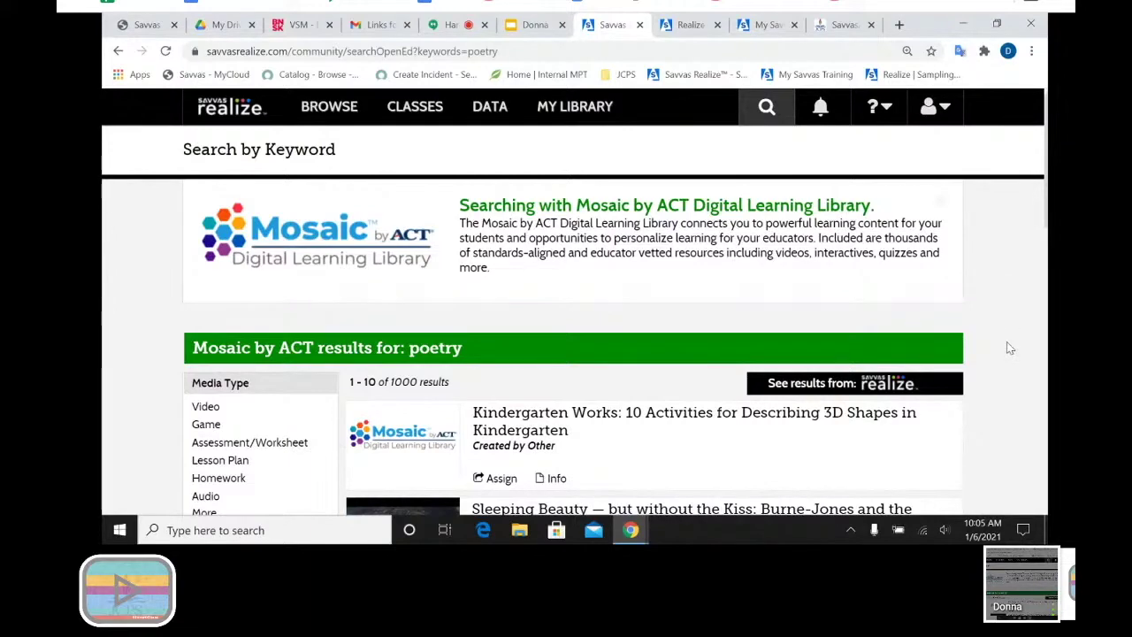
pyautogui.scroll(-2, 1010, 348)
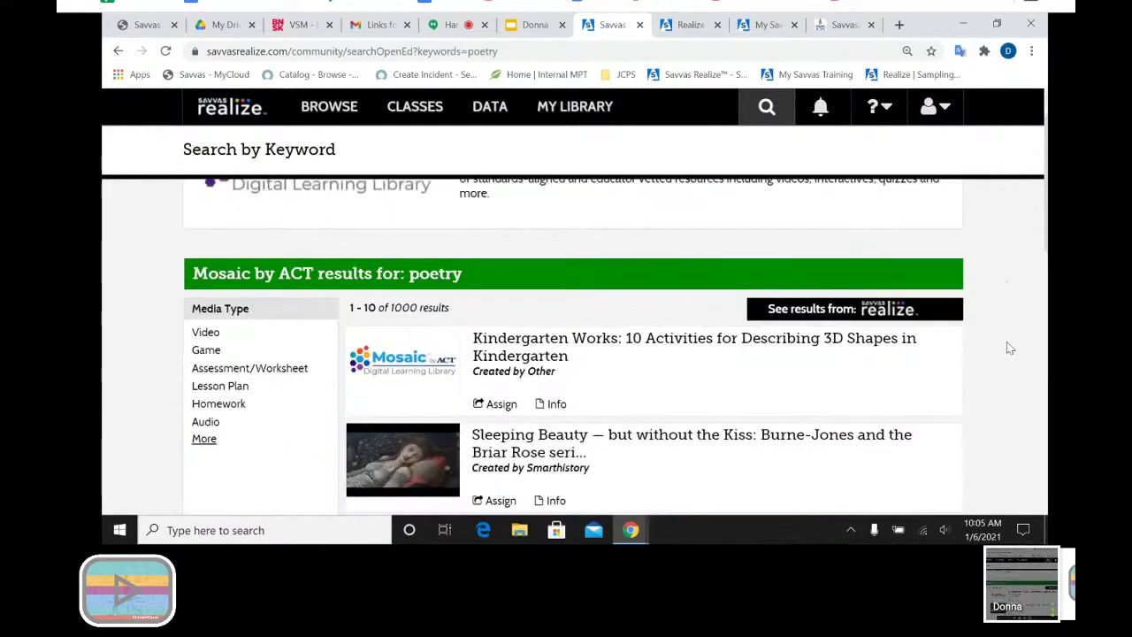
pyautogui.scroll(-4, 1010, 348)
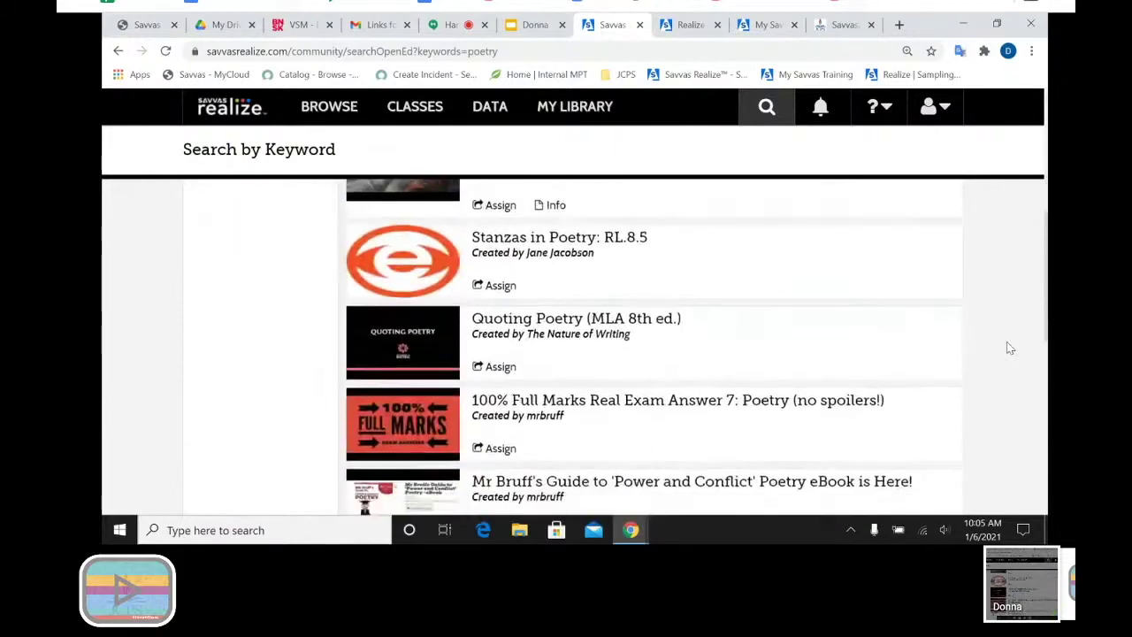
pyautogui.scroll(-5, 1010, 348)
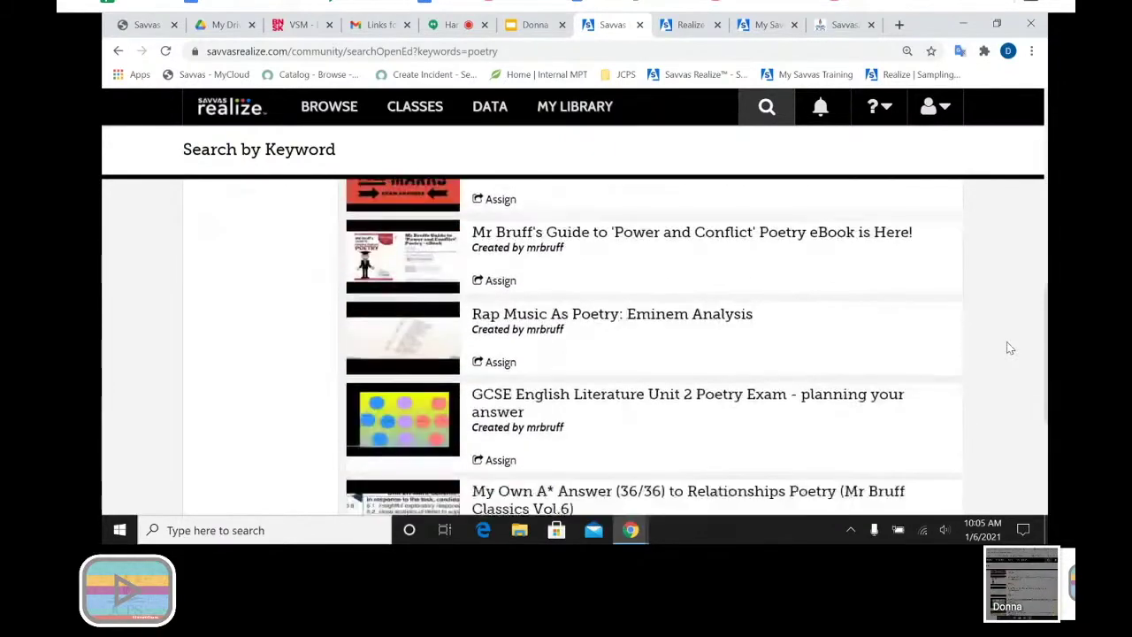
pyautogui.scroll(-4, 1010, 349)
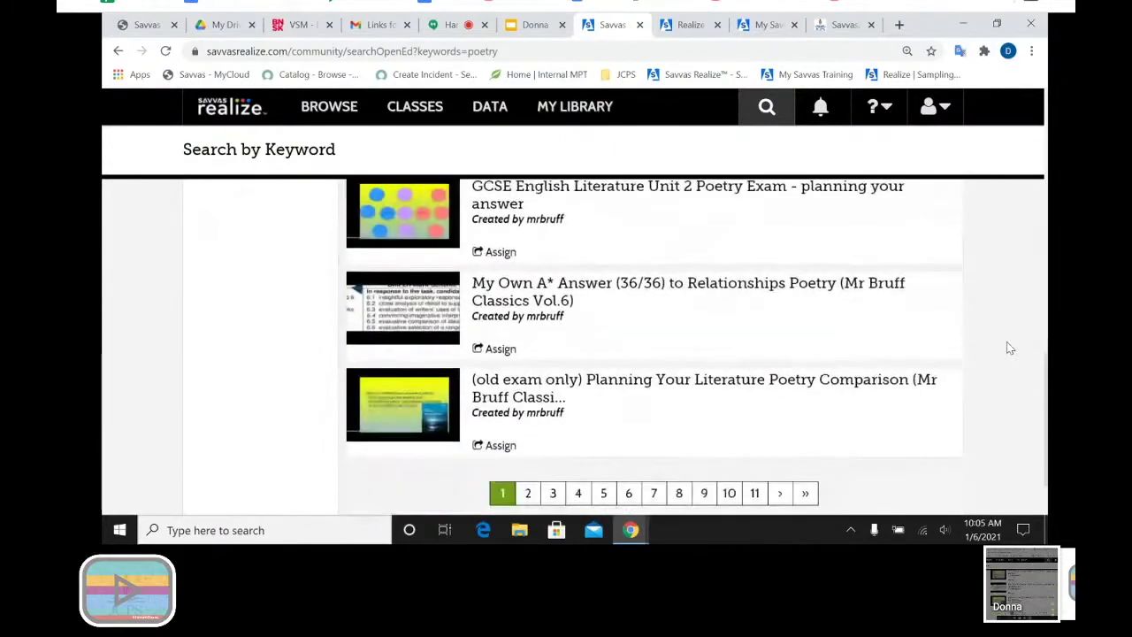
pyautogui.scroll(-1, 1010, 348)
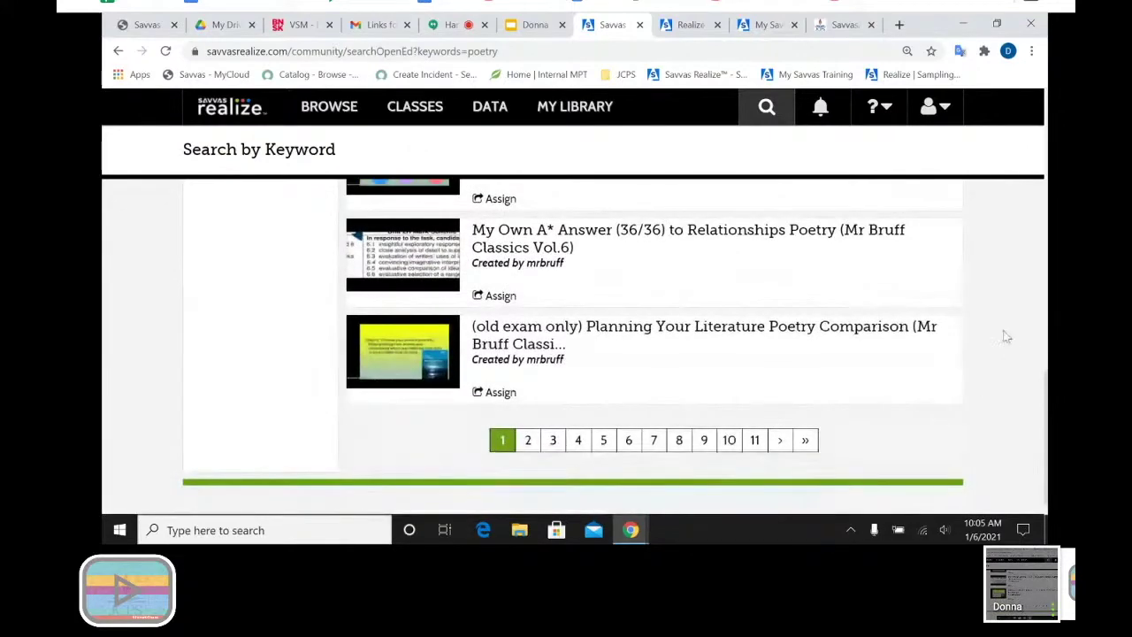
pyautogui.scroll(17, 1005, 336)
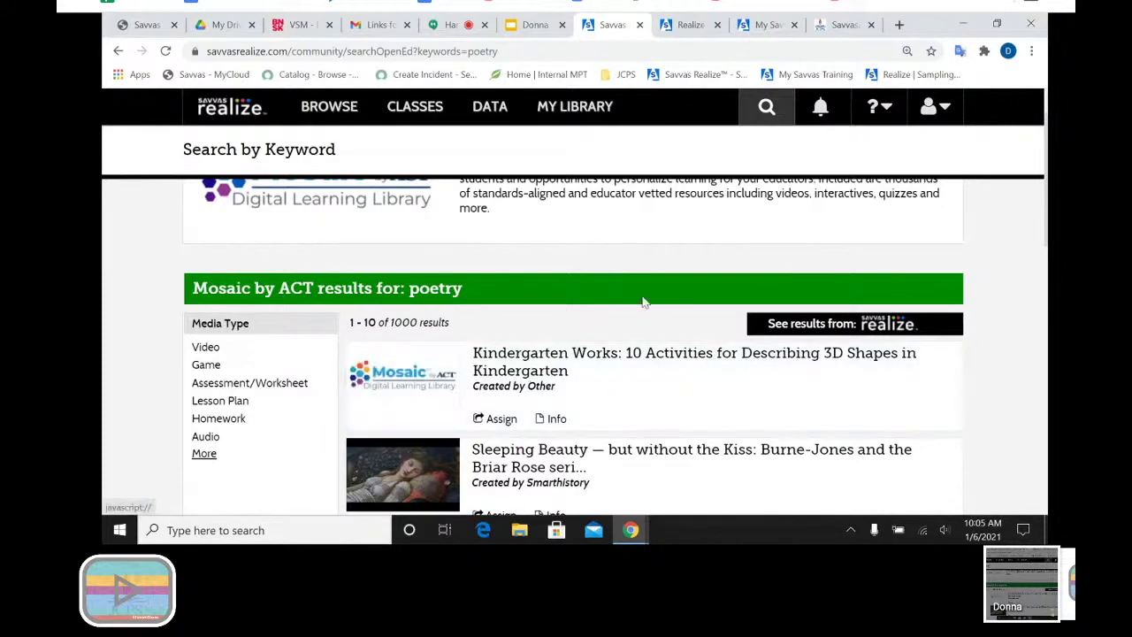
pyautogui.scroll(1, 705, 264)
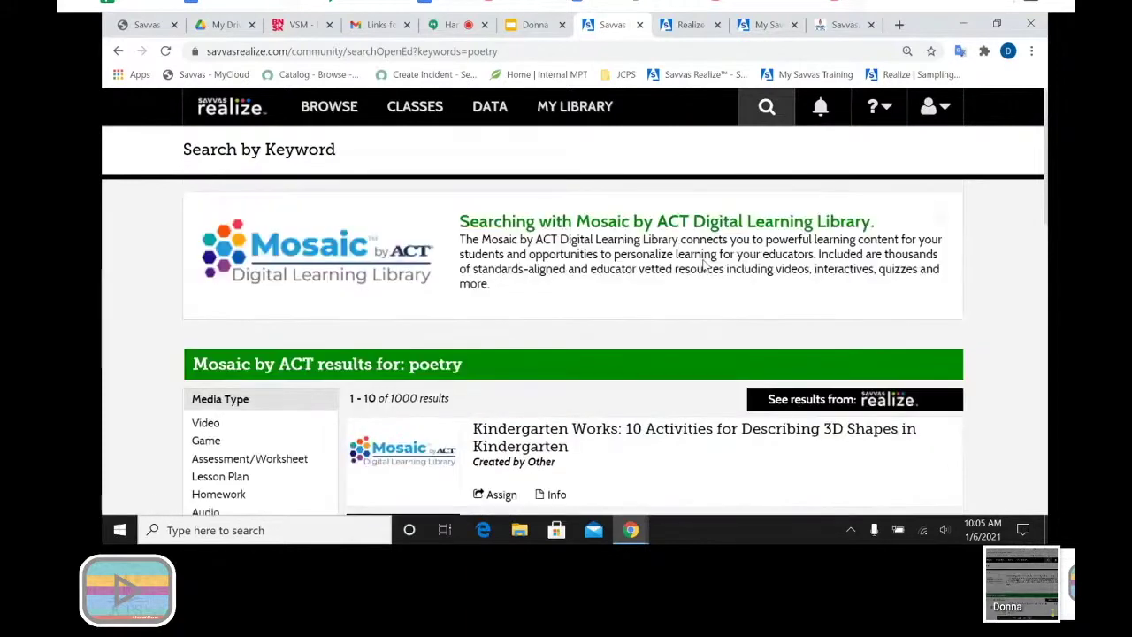
# Go home, open Browse Programs, then open Browse All Content with 11477 items.
pyautogui.click(241, 113)
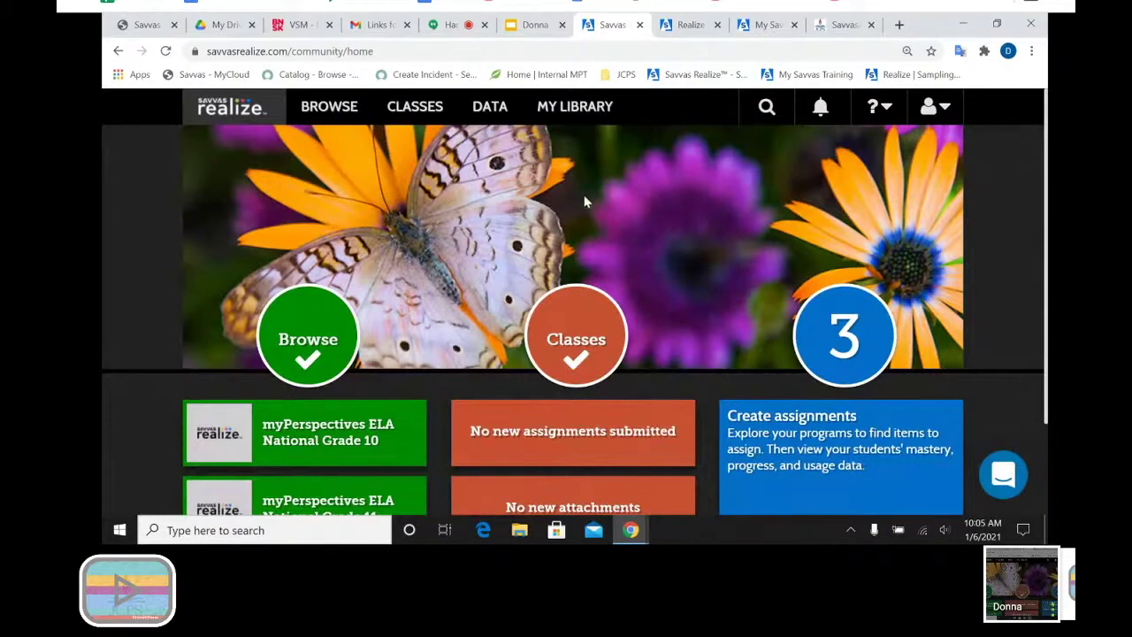
pyautogui.click(330, 343)
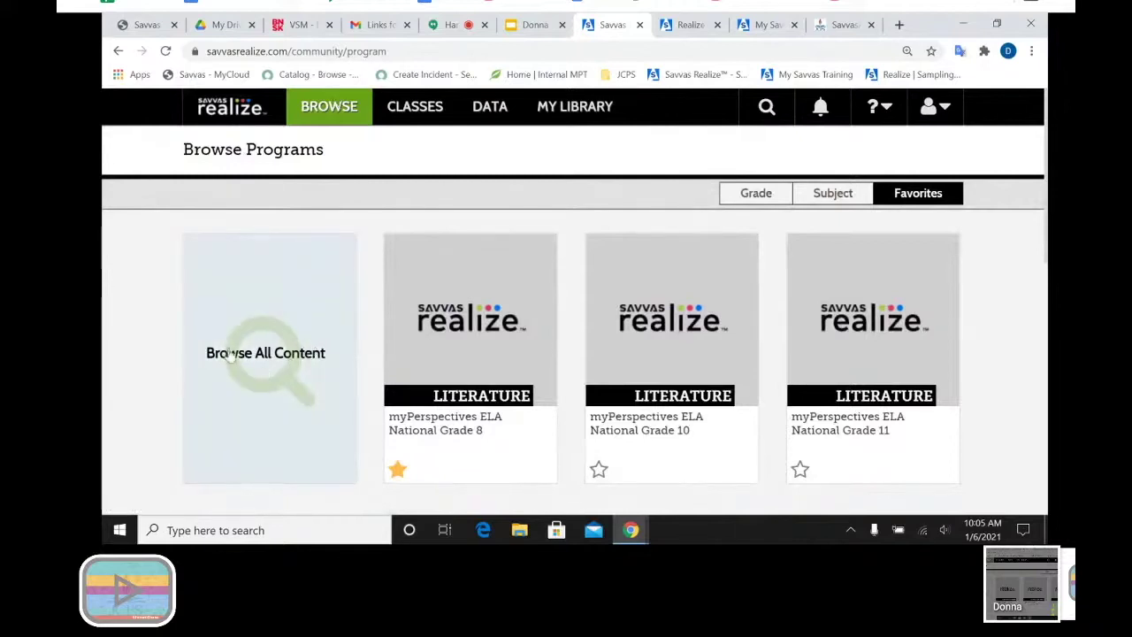
pyautogui.scroll(-3, 641, 392)
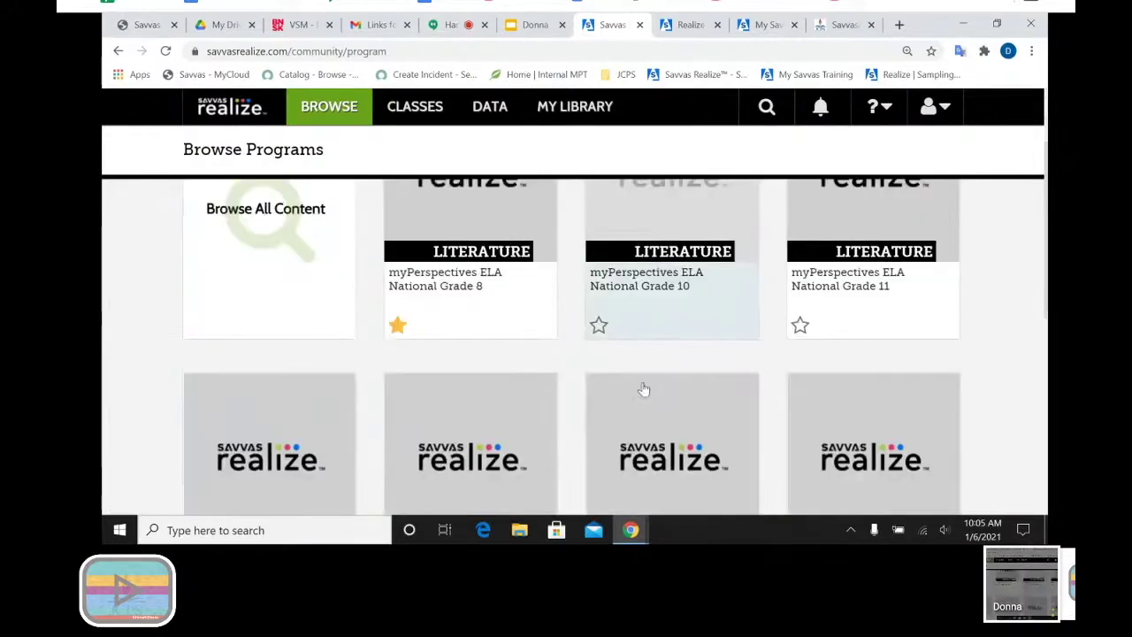
pyautogui.scroll(-1, 643, 389)
pyautogui.scroll(3, 644, 389)
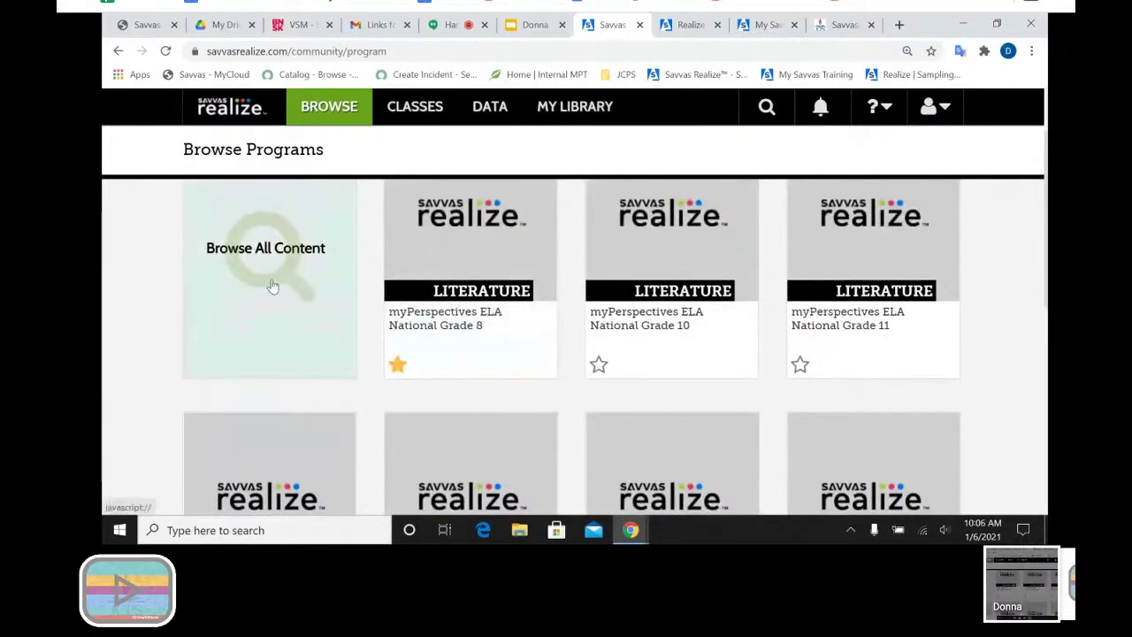
pyautogui.click(273, 284)
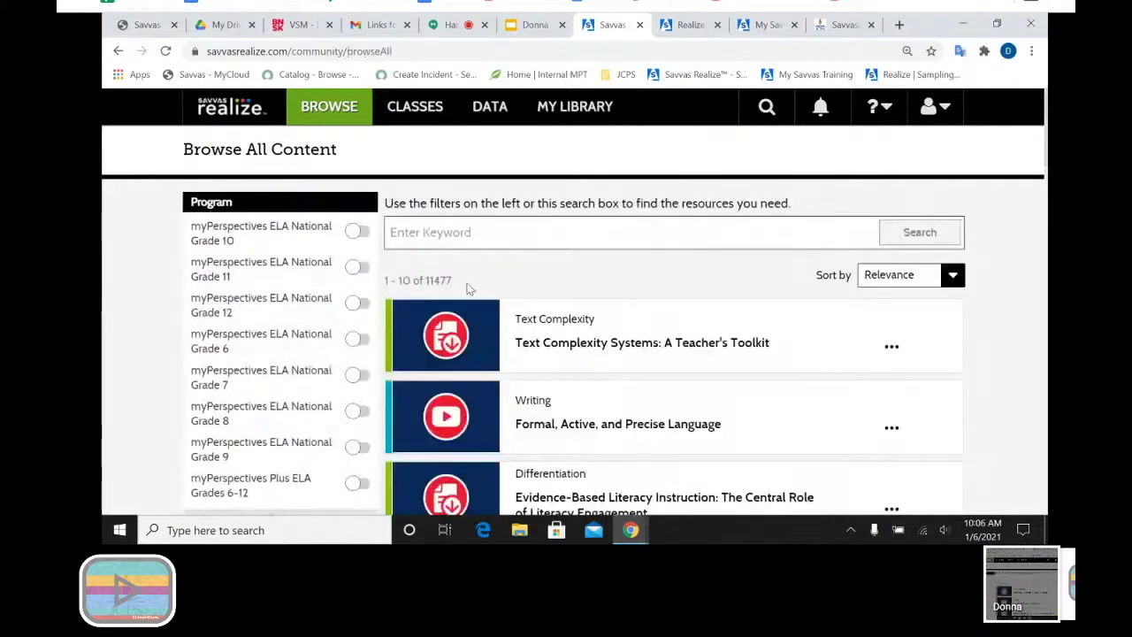
# Filter all content to the Grade 7, 6, 9 and 10 programs.
pyautogui.scroll(-1, 132, 322)
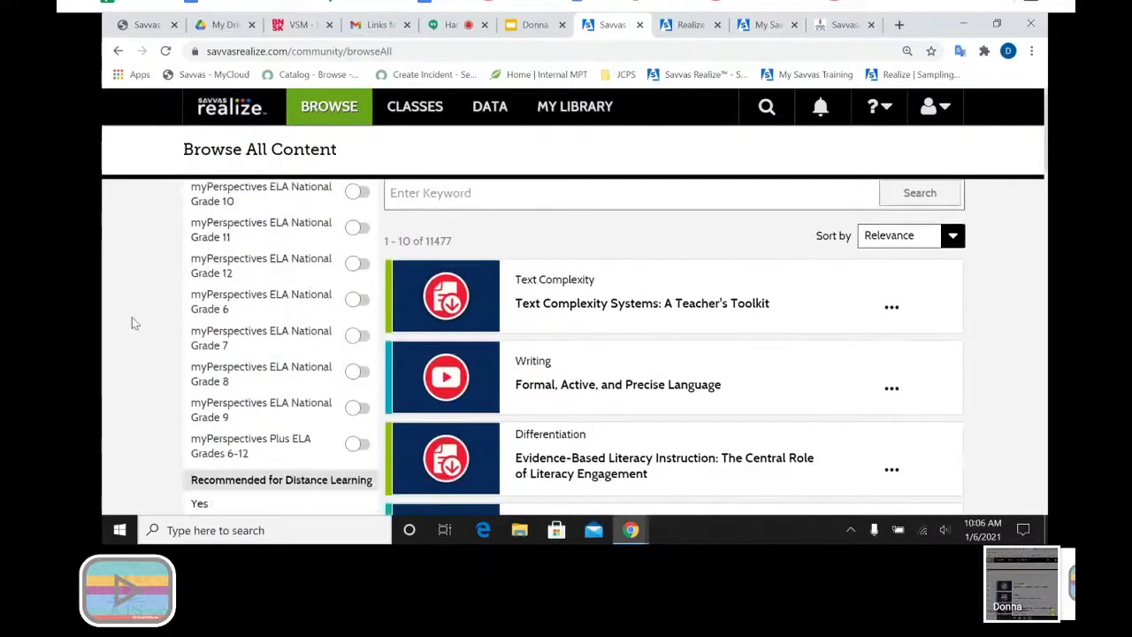
pyautogui.scroll(1, 131, 324)
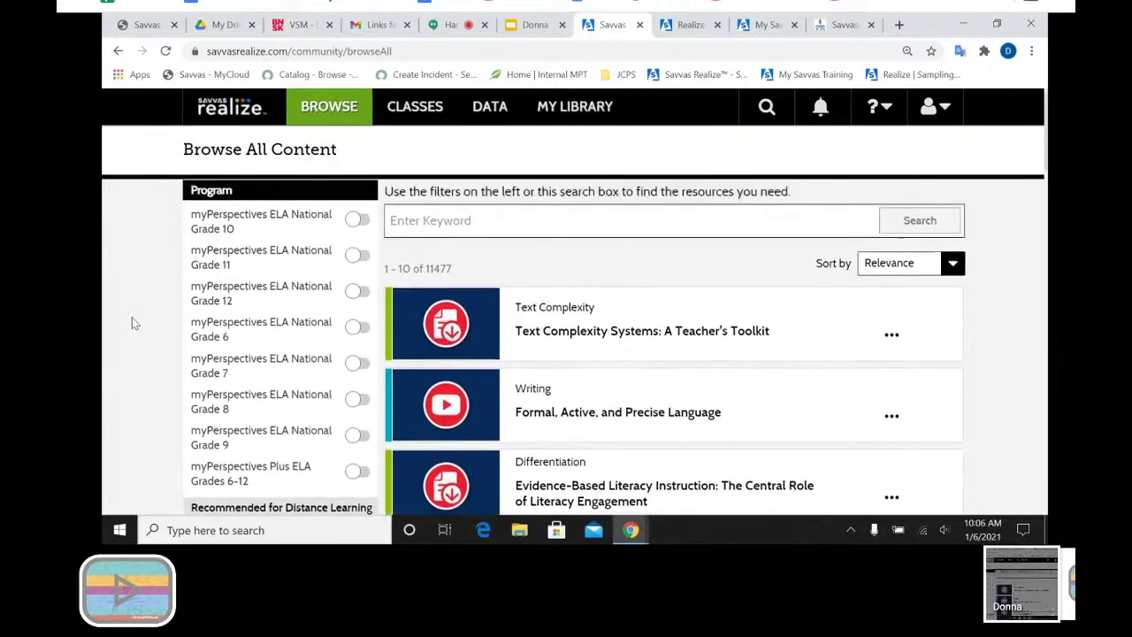
pyautogui.click(356, 370)
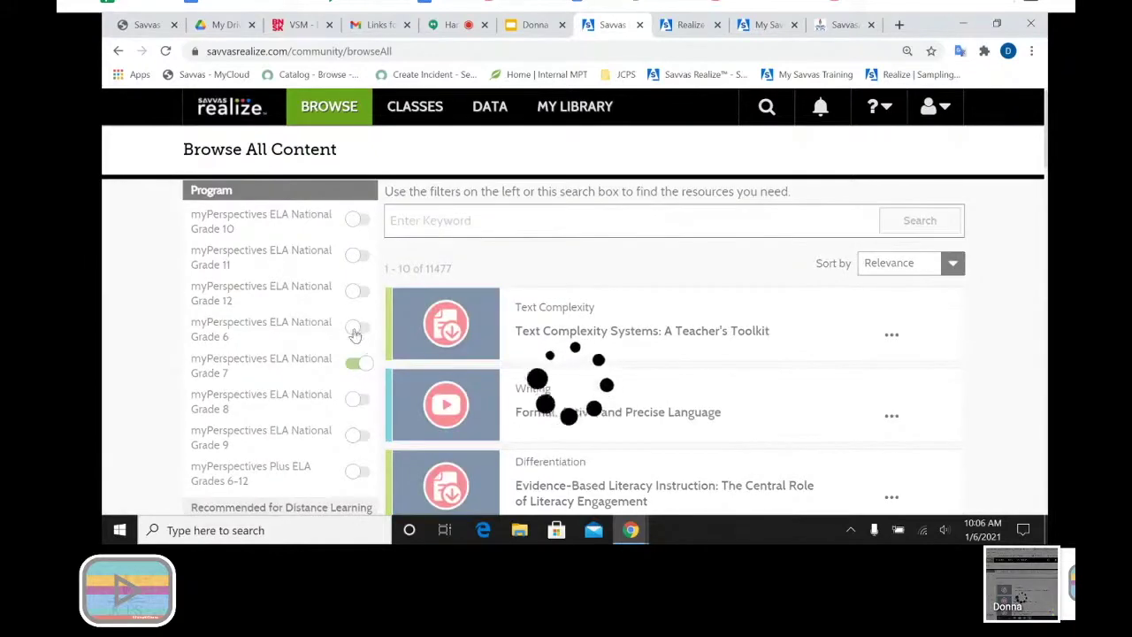
pyautogui.click(355, 331)
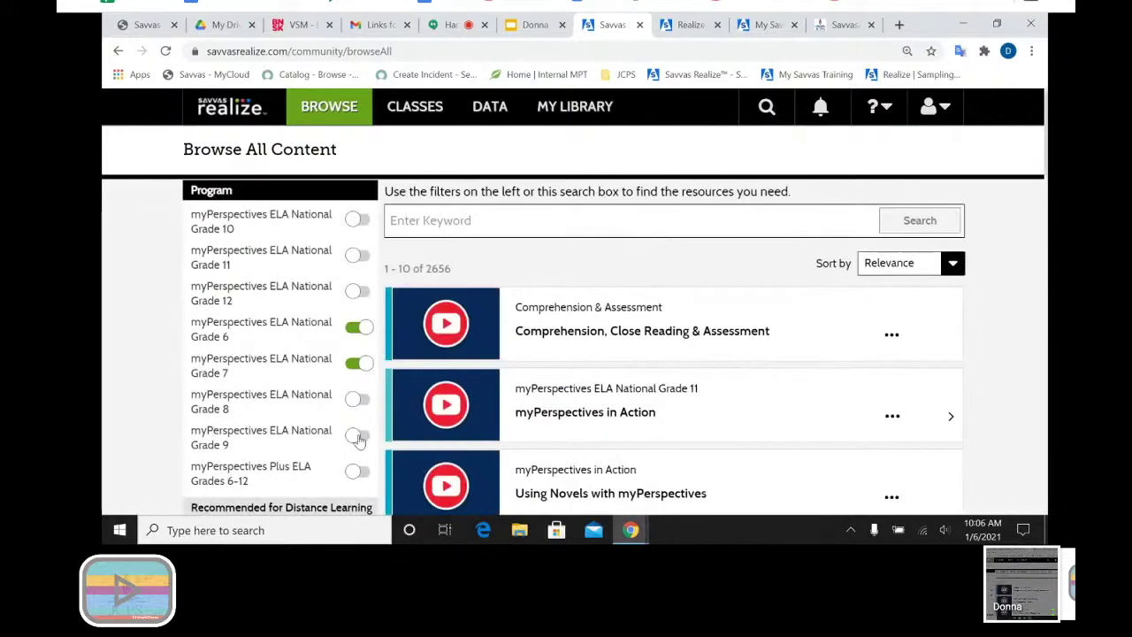
pyautogui.click(359, 438)
pyautogui.click(356, 221)
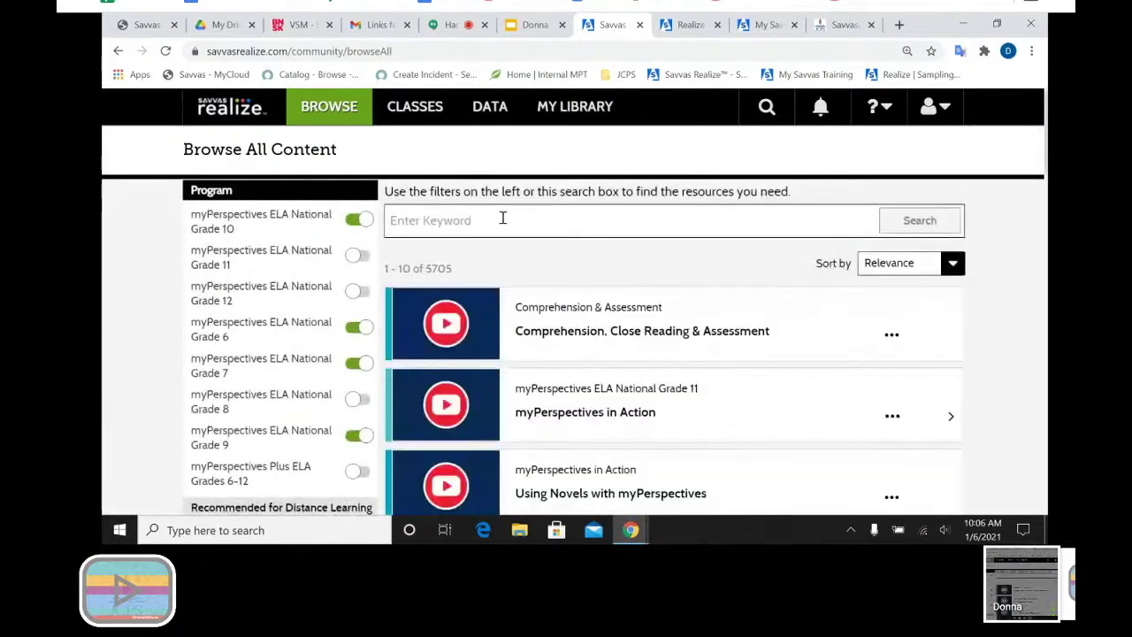
# Search the filtered content for poetry, giving 210 results.
pyautogui.click(507, 216)
pyautogui.write('pe')
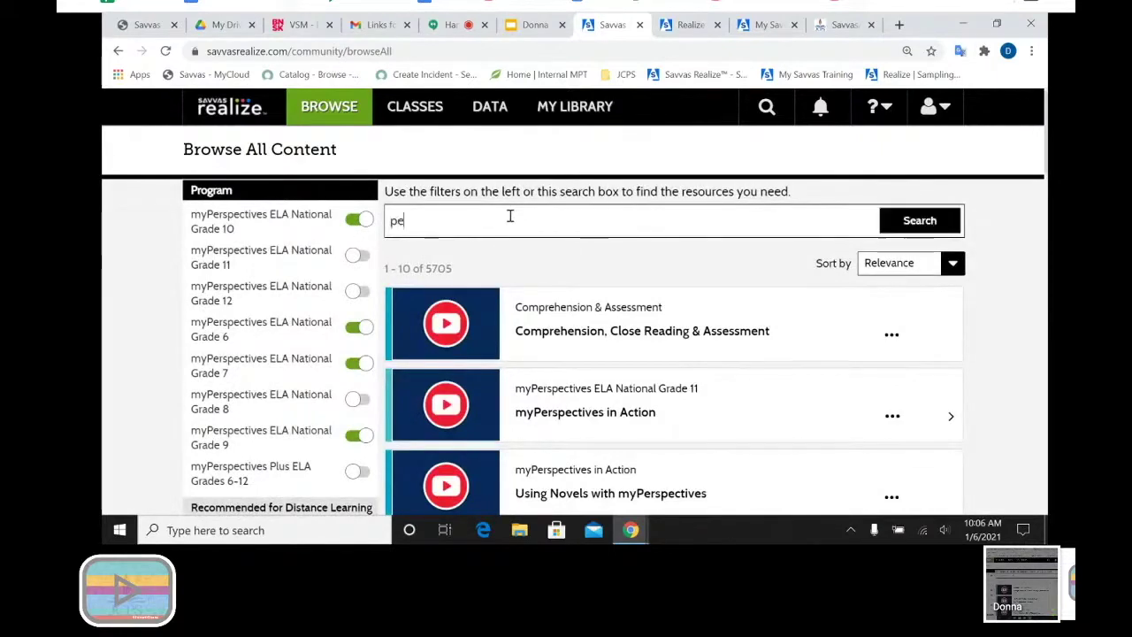
pyautogui.write('ot')
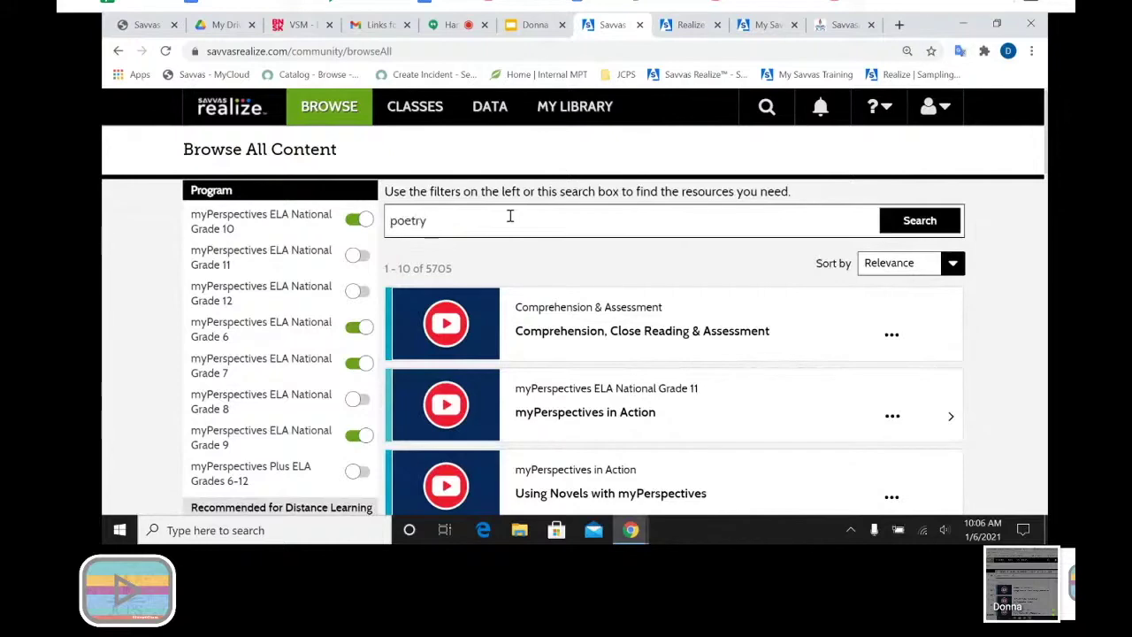
pyautogui.press('Return')
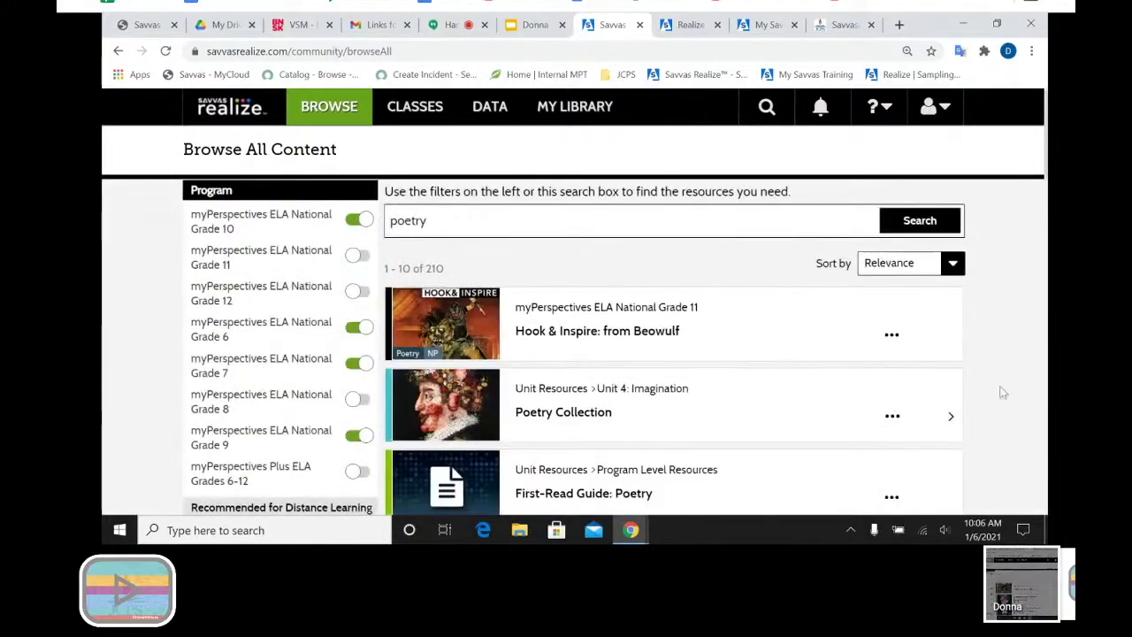
pyautogui.scroll(-5, 1002, 391)
pyautogui.scroll(-4, 1003, 391)
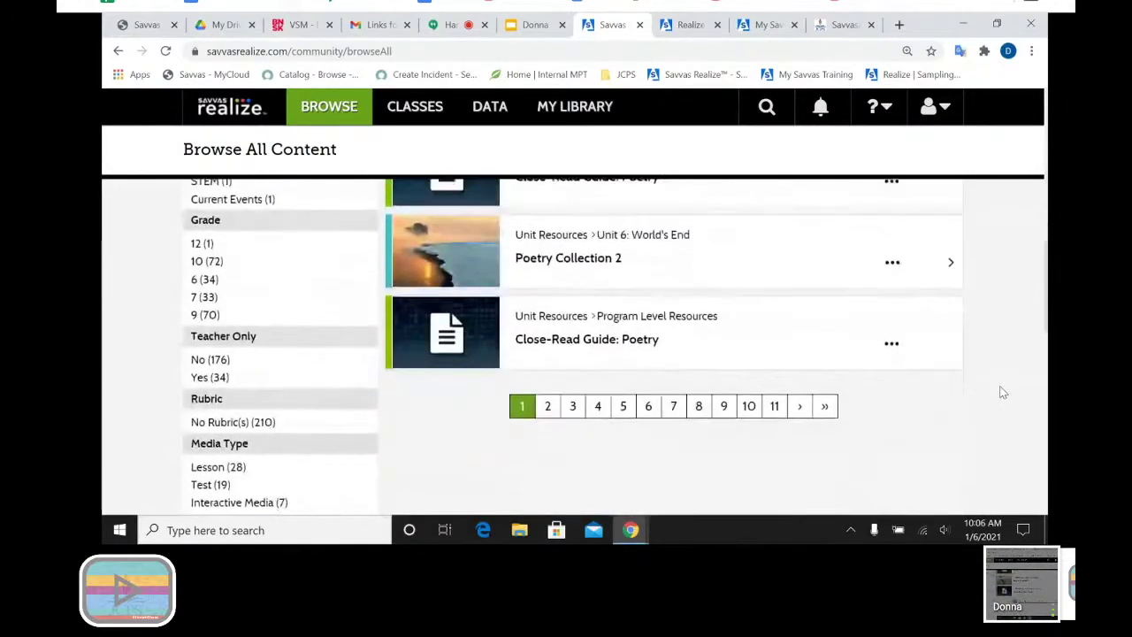
pyautogui.scroll(5, 1003, 392)
pyautogui.scroll(5, 1002, 391)
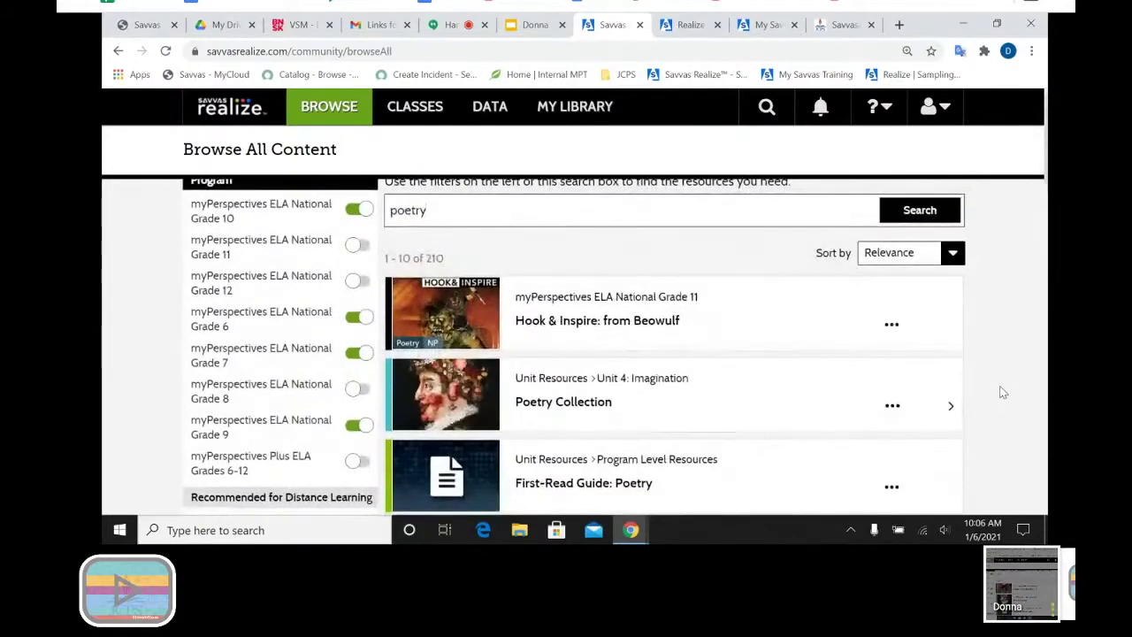
# Dismiss the stray context menu and return to the Realize home dashboard.
pyautogui.rightClick(1003, 392)
pyautogui.click(1003, 414)
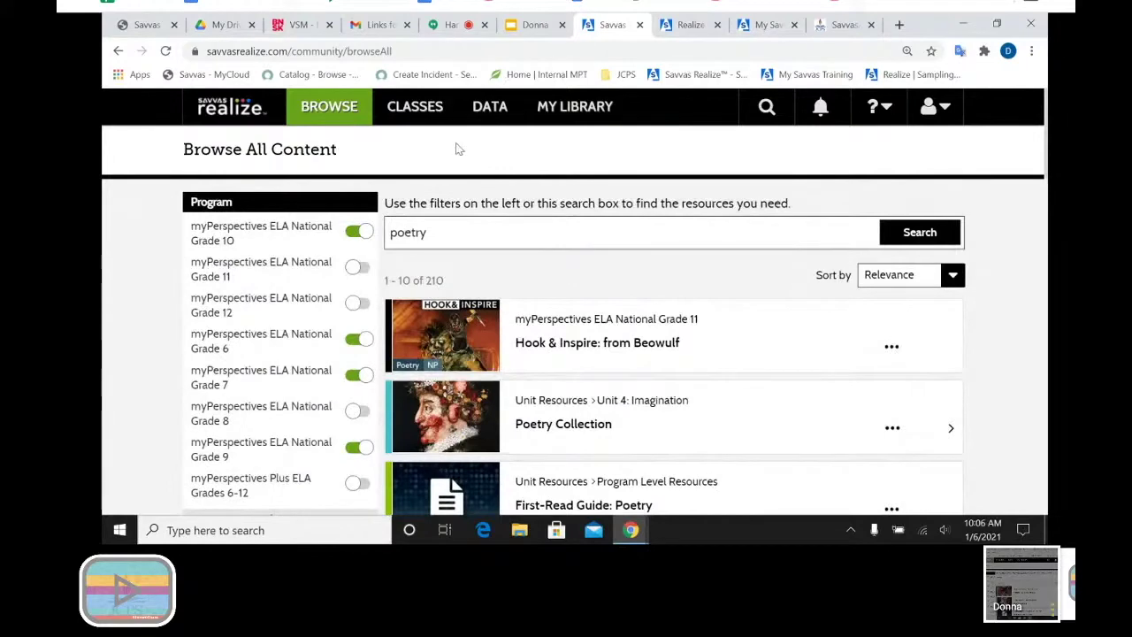
pyautogui.click(234, 115)
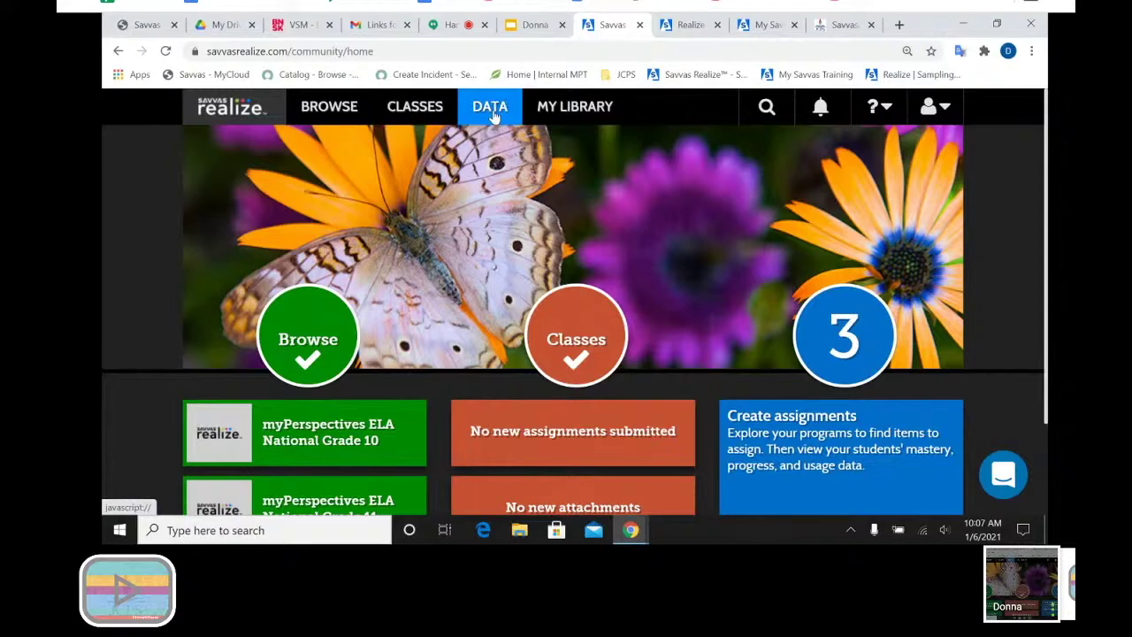
# Open the Grade 8 class's Discuss page from the Classes list.
pyautogui.click(419, 116)
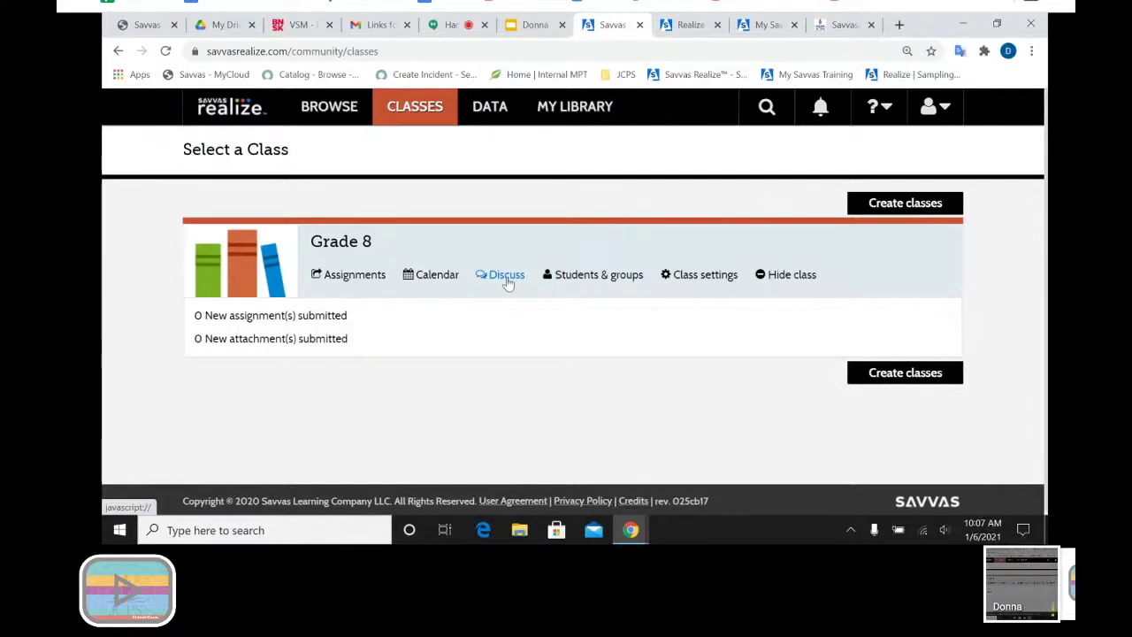
pyautogui.click(506, 276)
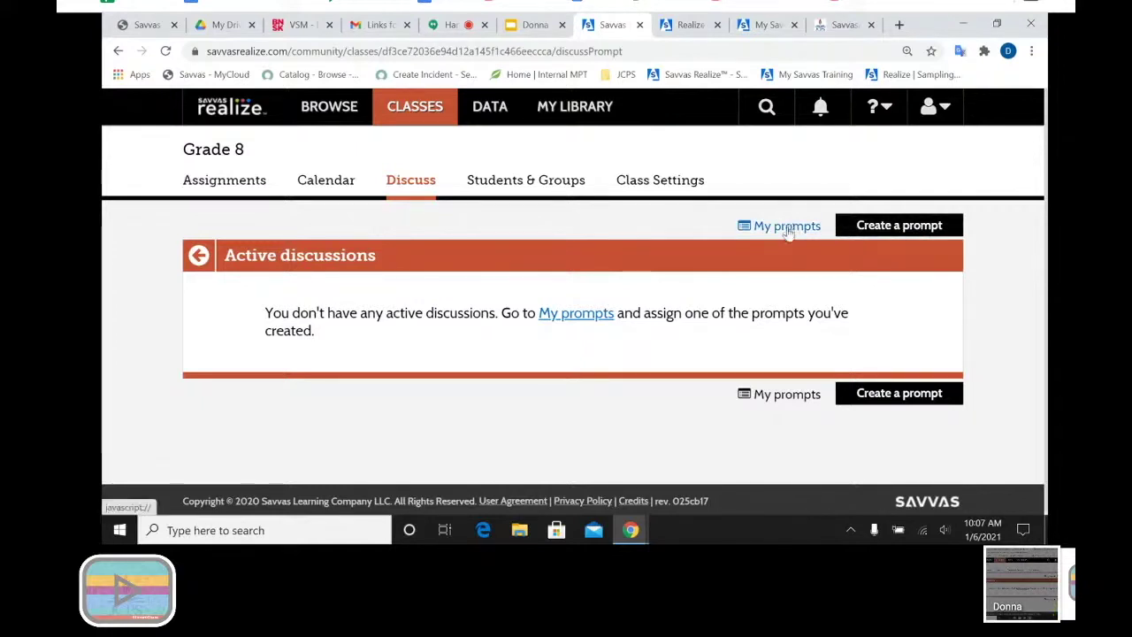
# Start a new discussion prompt and give it the title 'title'.
pyautogui.click(884, 228)
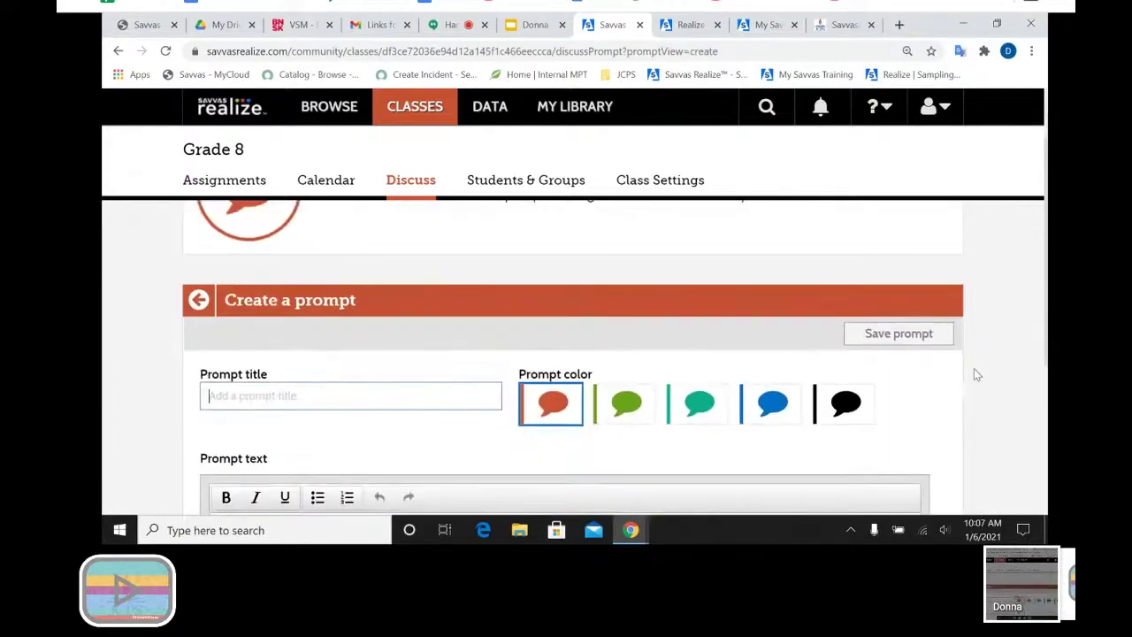
pyautogui.scroll(-3, 1009, 405)
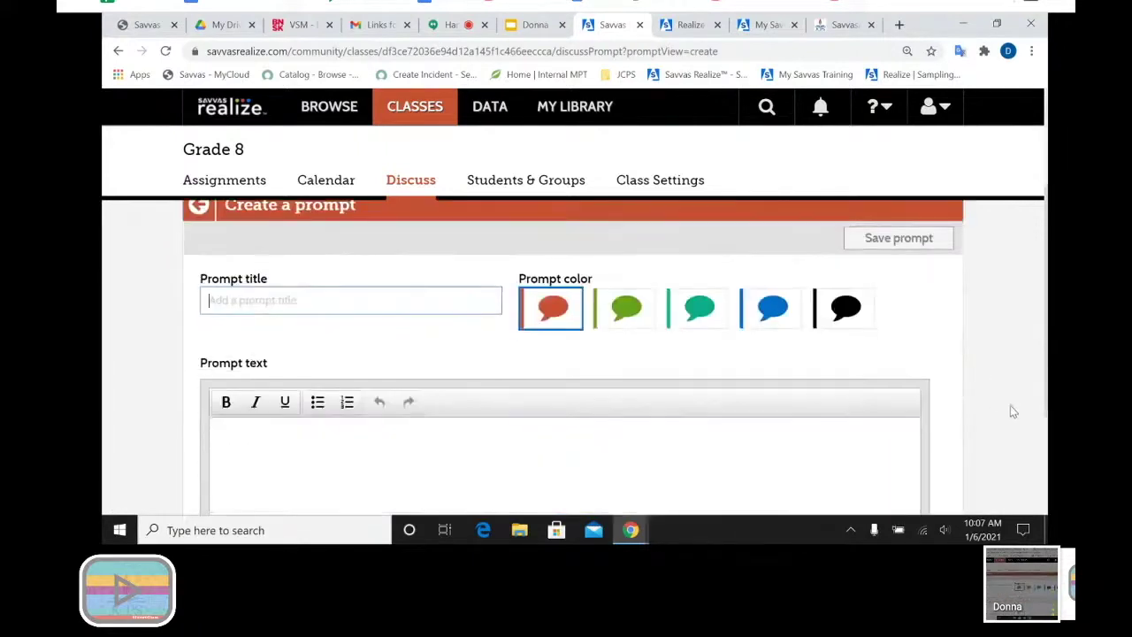
pyautogui.scroll(3, 1012, 411)
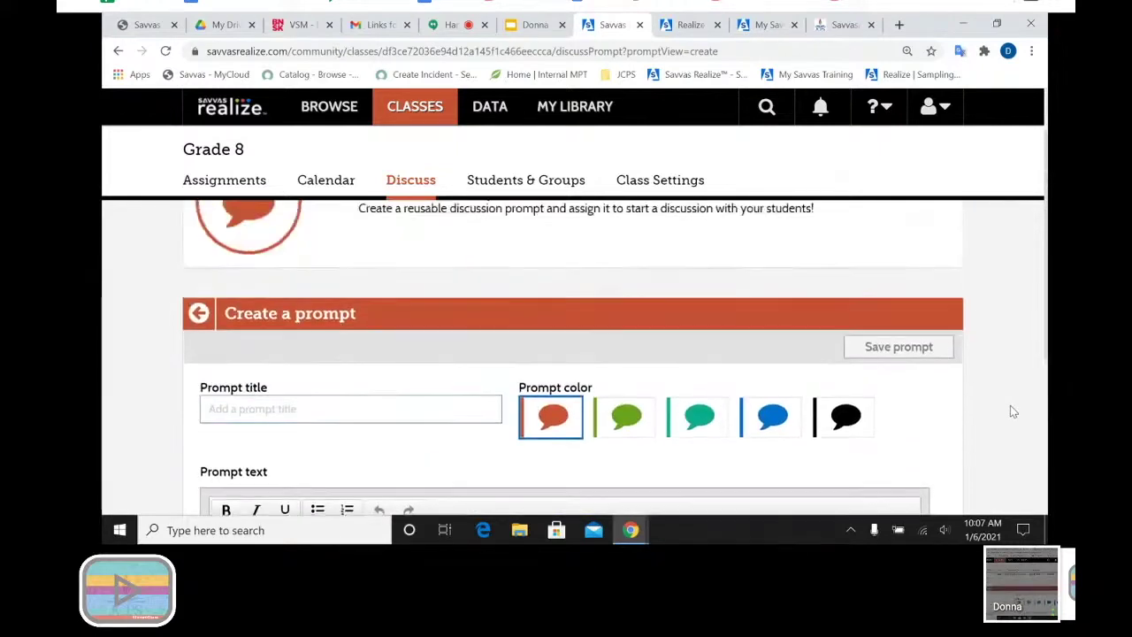
pyautogui.scroll(-2, 1012, 411)
pyautogui.scroll(-1, 1010, 405)
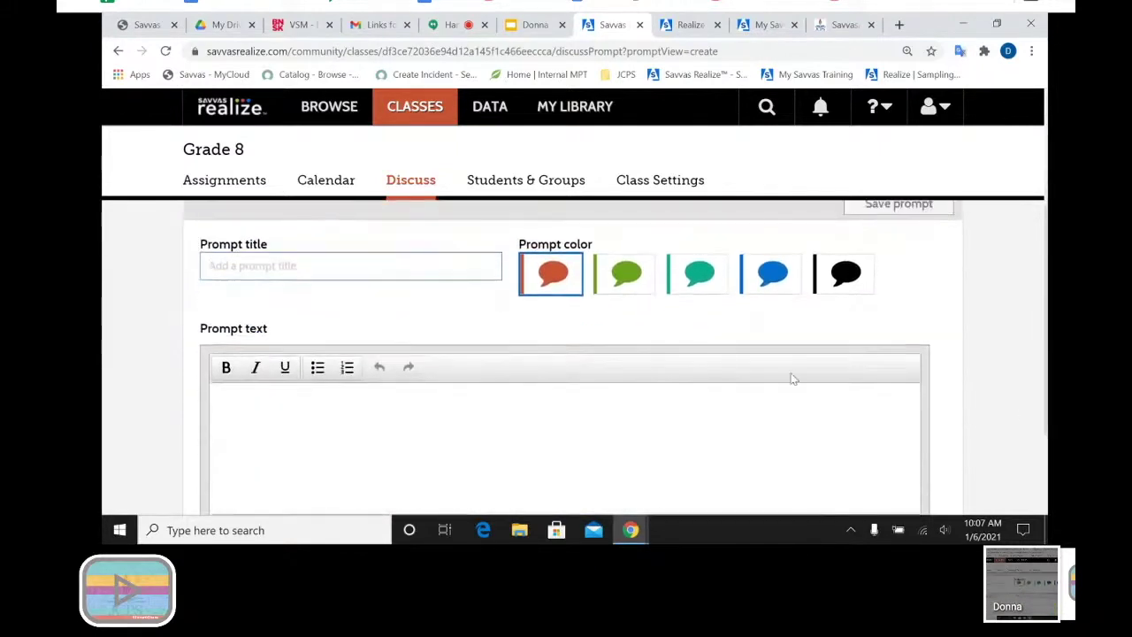
pyautogui.write('tile')
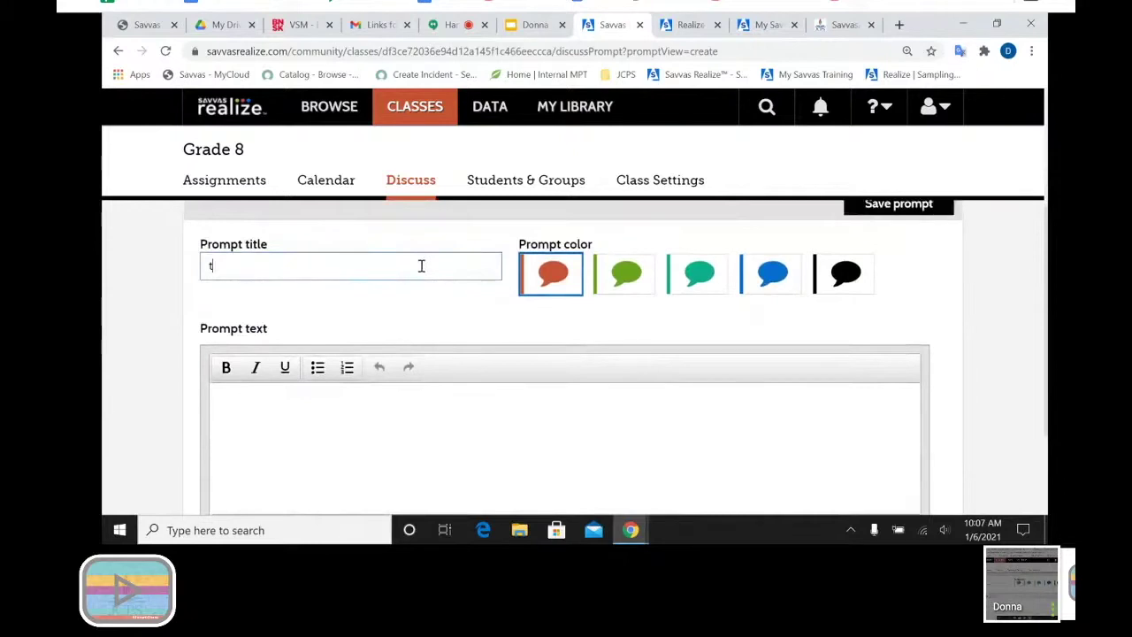
pyautogui.press('BackSpace')
pyautogui.press('BackSpace')
pyautogui.press('BackSpace')
pyautogui.write('il')
pyautogui.write('tle')
# Enter the prompt body text 'Put where body. Directions.'.
pyautogui.click(479, 412)
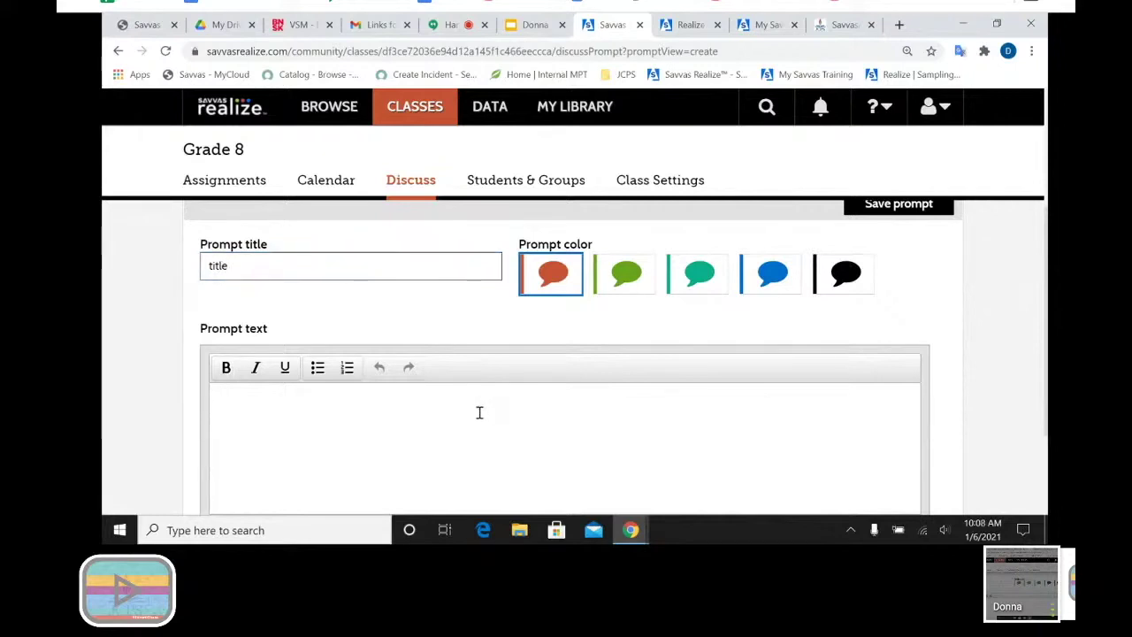
pyautogui.write('Put where')
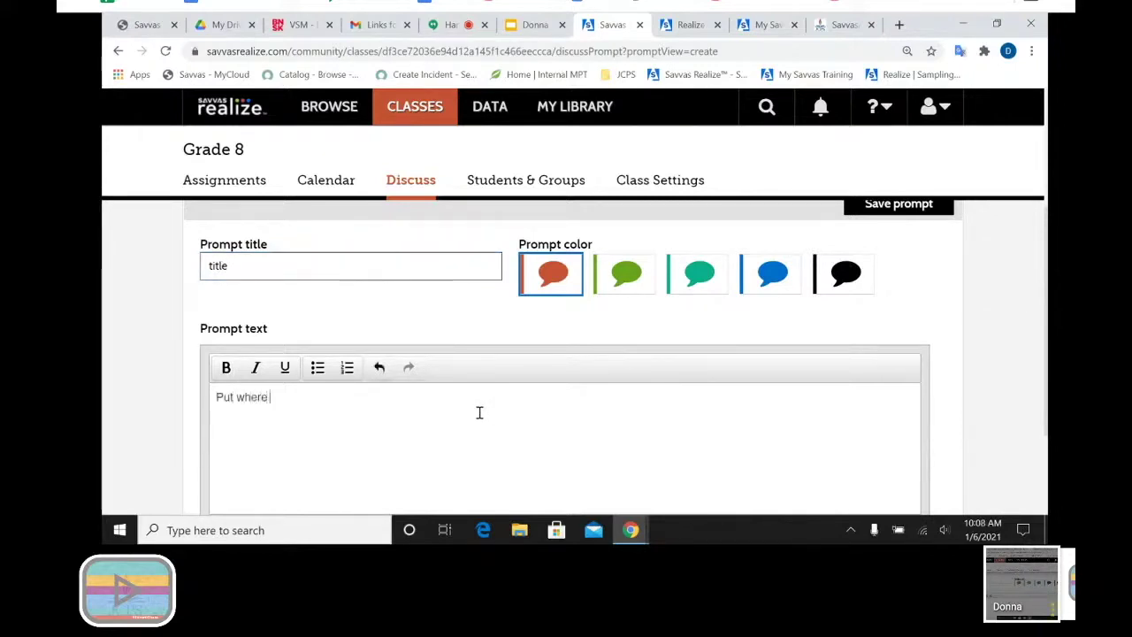
pyautogui.write(' body. Dure')
pyautogui.press('BackSpace')
pyautogui.press('BackSpace')
pyautogui.write('irections')
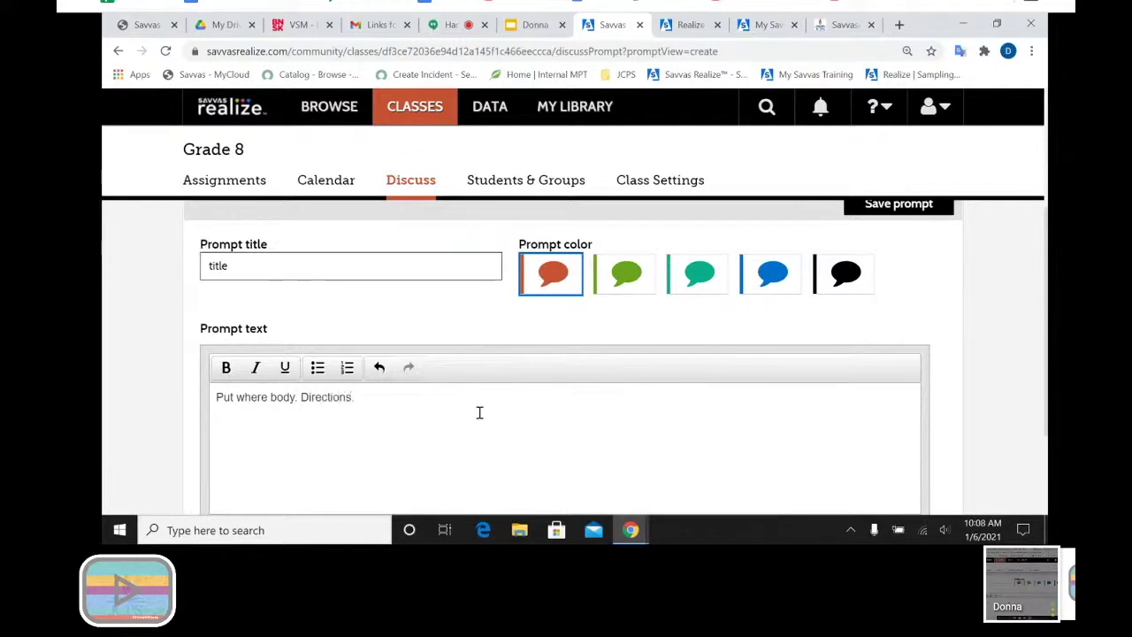
pyautogui.write('.')
# Set the prompt colour to green and save the prompt.
pyautogui.click(624, 288)
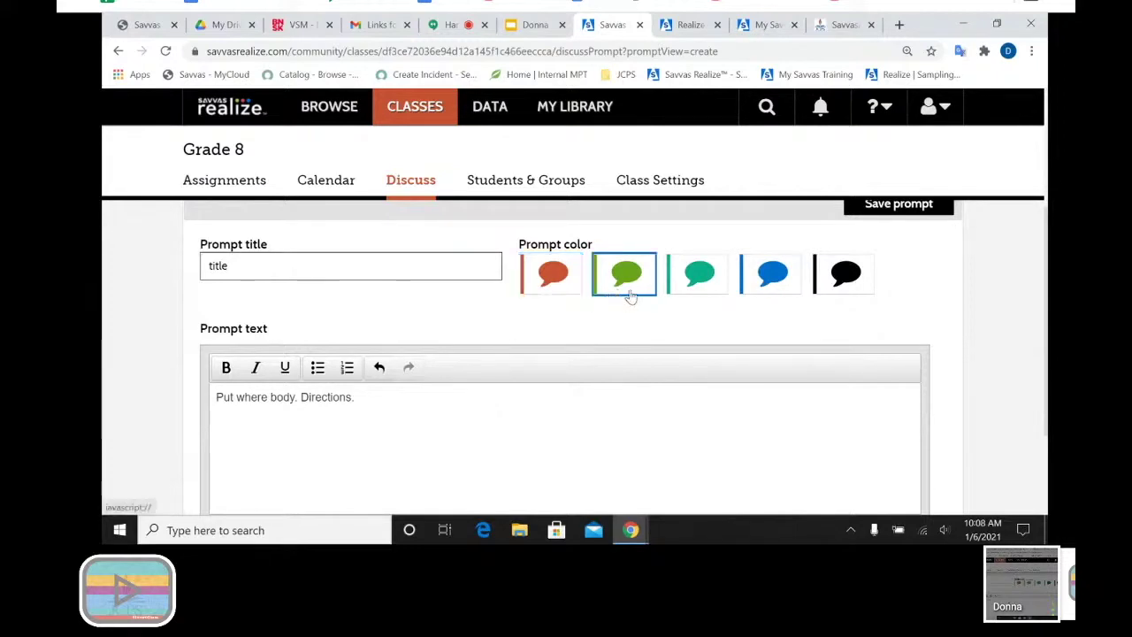
pyautogui.click(698, 289)
pyautogui.click(773, 298)
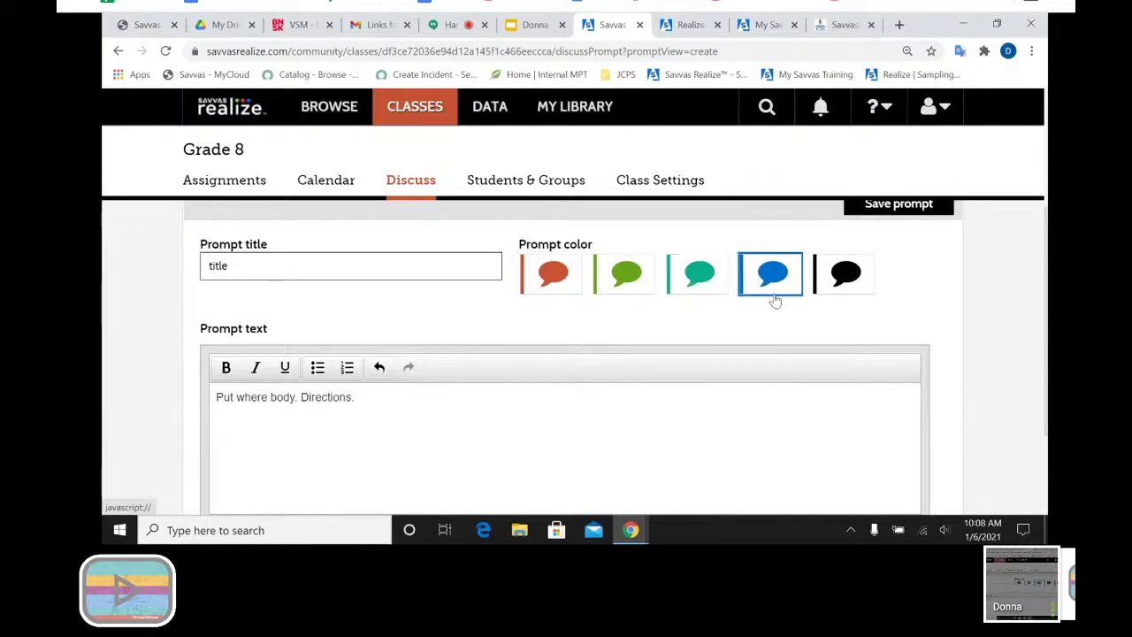
pyautogui.click(845, 299)
pyautogui.click(694, 298)
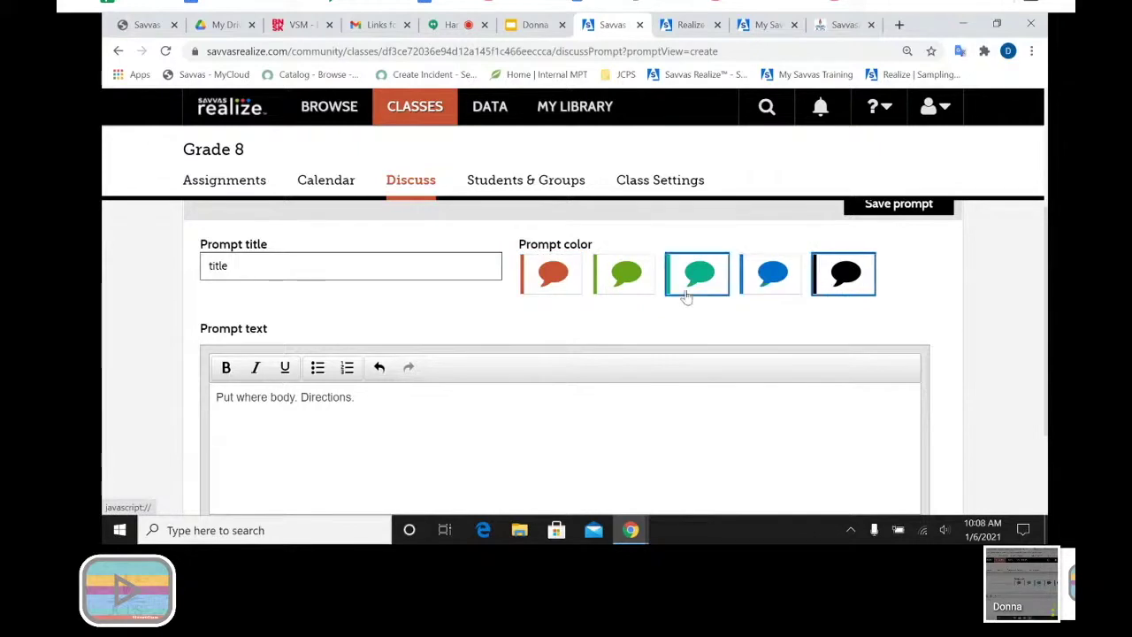
pyautogui.click(641, 294)
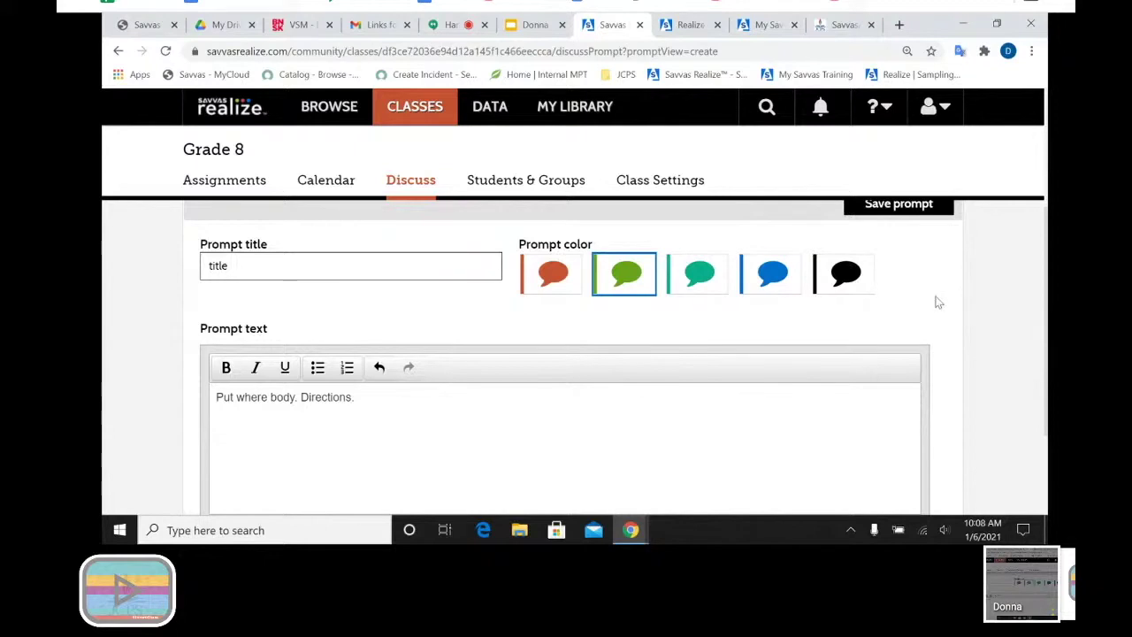
pyautogui.scroll(1, 938, 302)
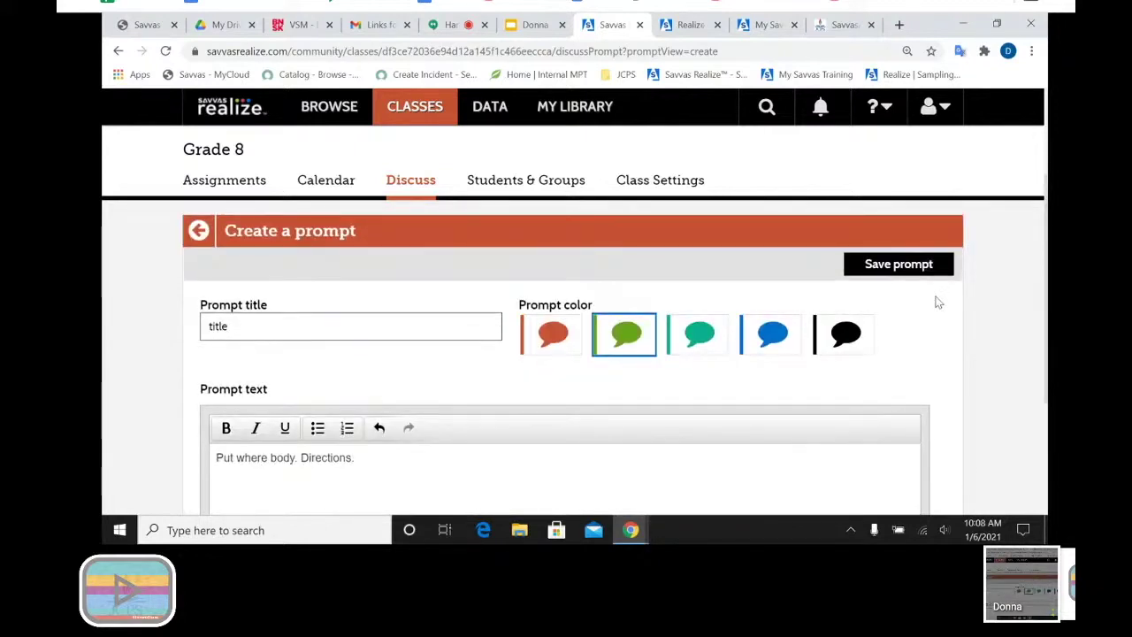
pyautogui.click(899, 266)
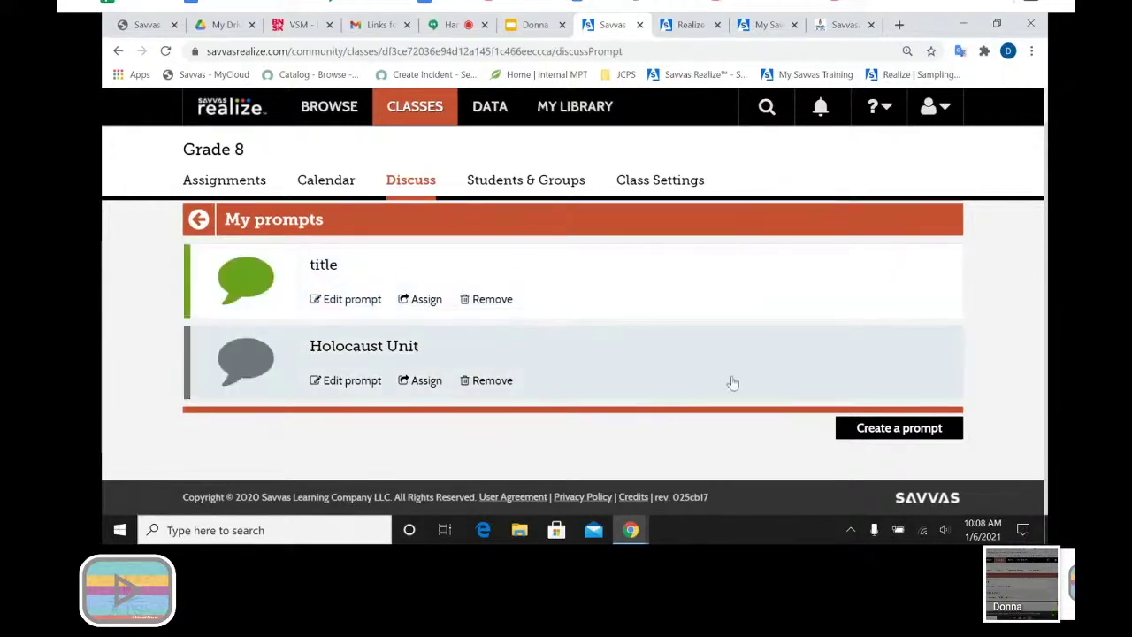
# Check the green 'title' prompt under My prompts, then return to the Realize home page.
pyautogui.click(198, 221)
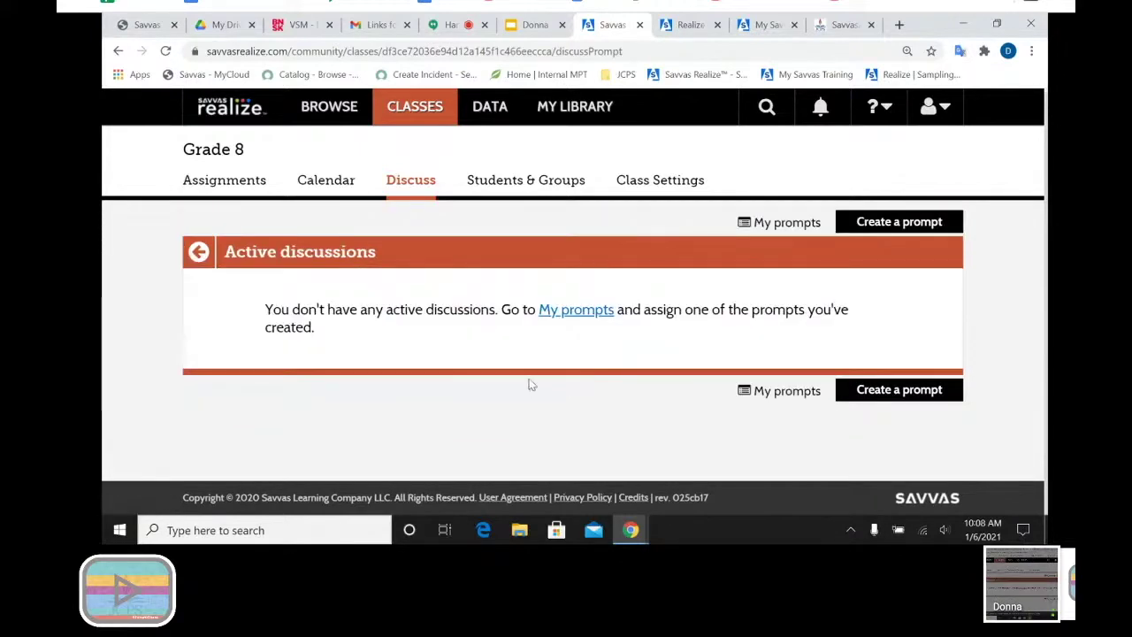
pyautogui.click(784, 224)
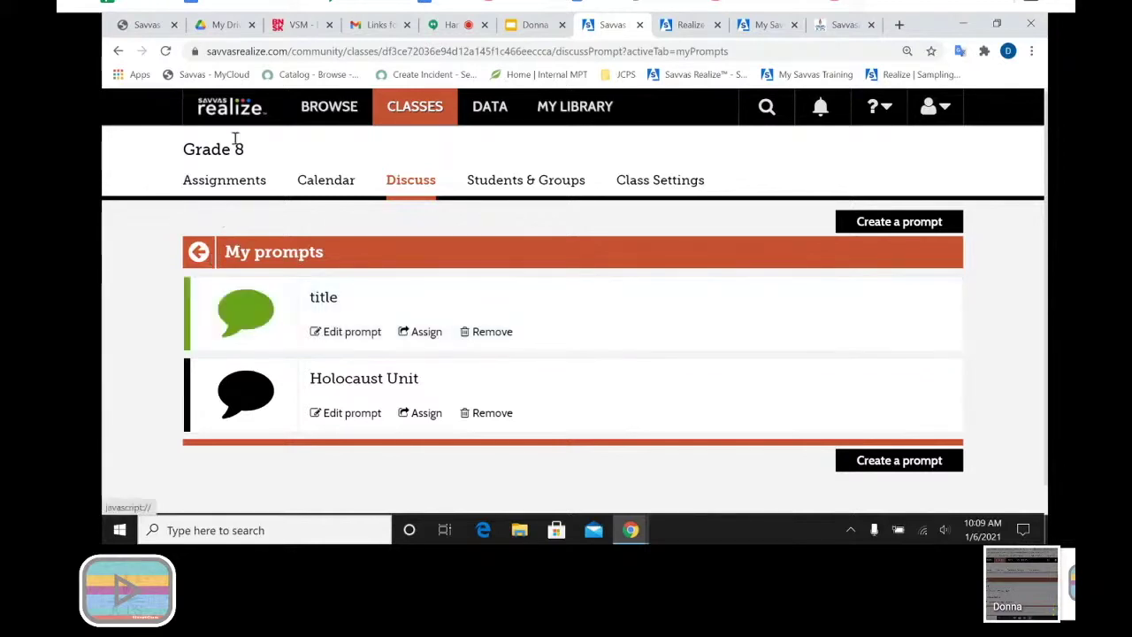
pyautogui.click(232, 108)
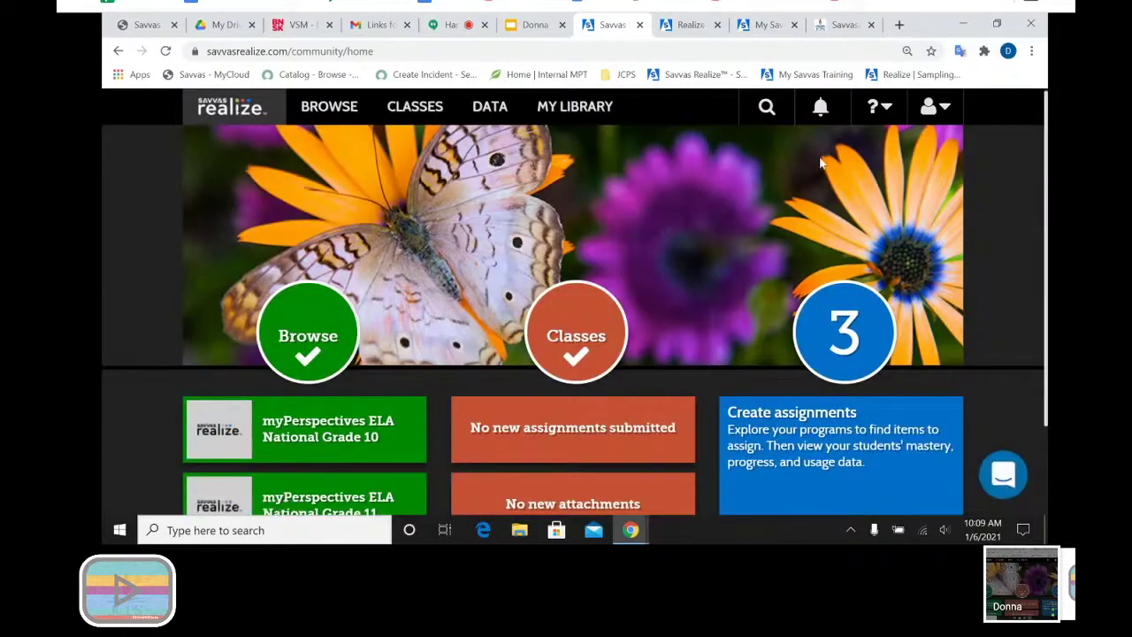
# Open the Realize help options and switch to the mySavvas Training site with Realize Virtual Workshops.
pyautogui.click(888, 113)
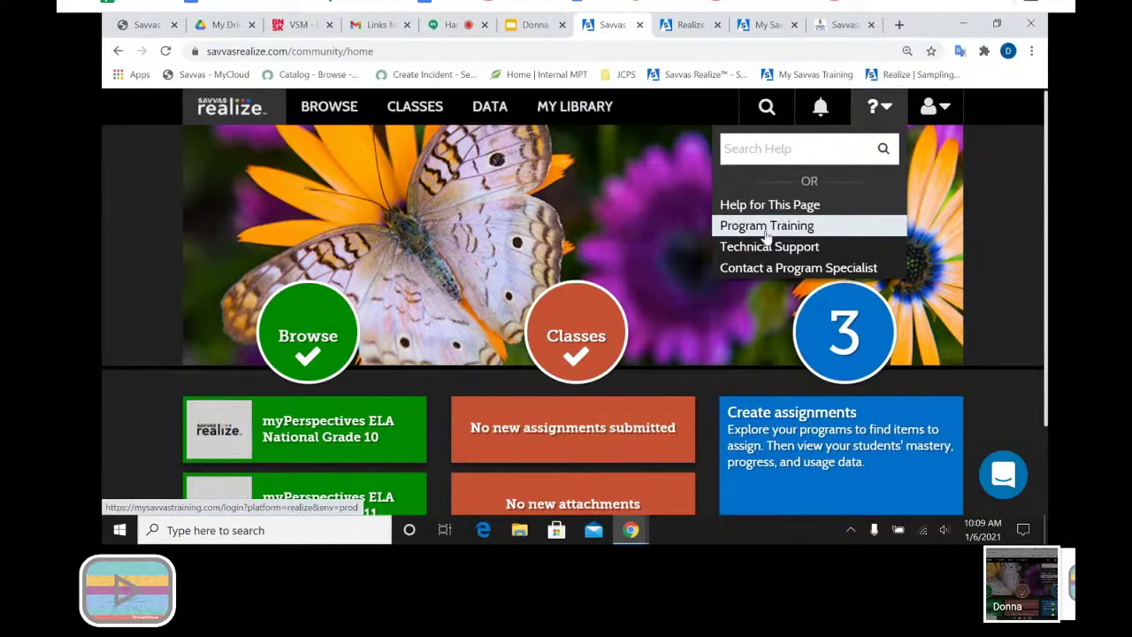
pyautogui.click(765, 26)
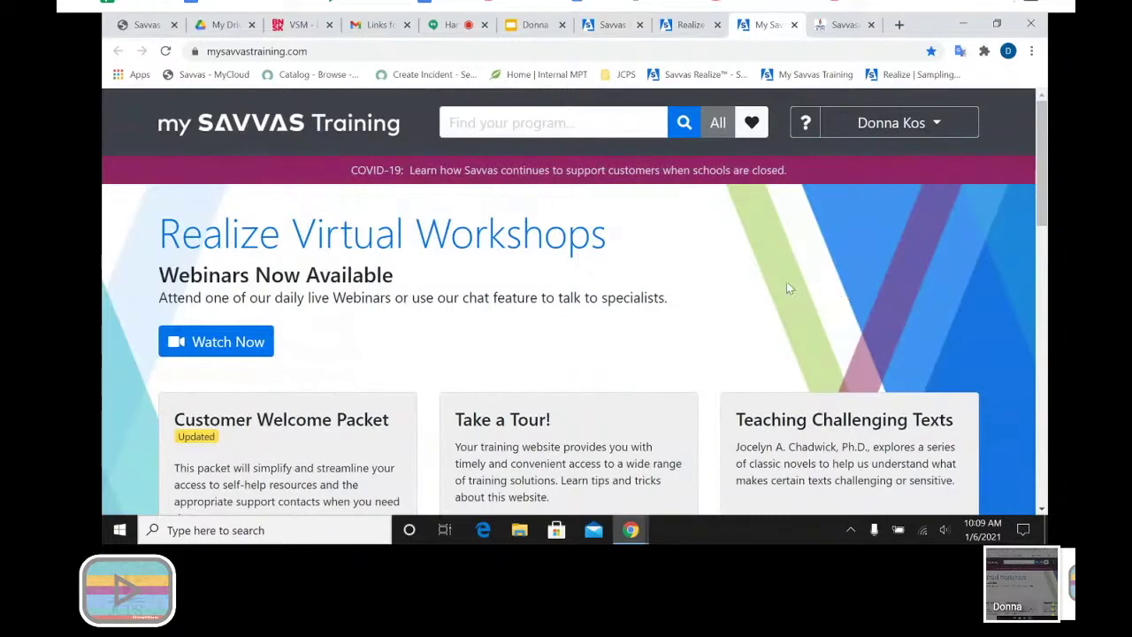
pyautogui.scroll(-3, 786, 281)
# Search the mySavvas Training site for myperspectives.
pyautogui.scroll(3, 786, 281)
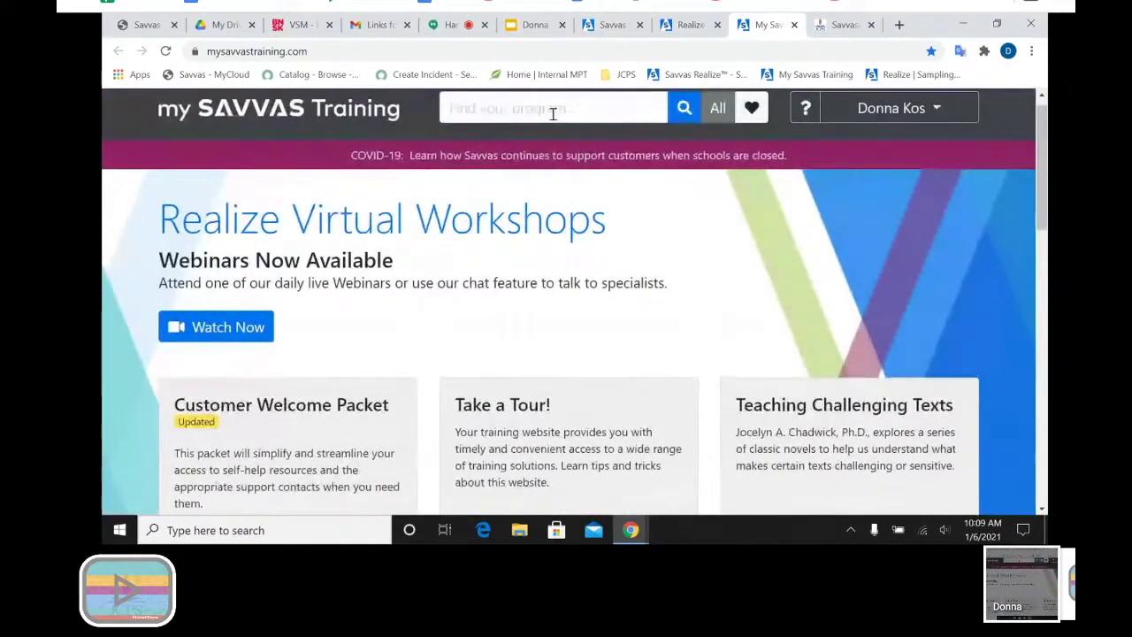
pyautogui.click(553, 113)
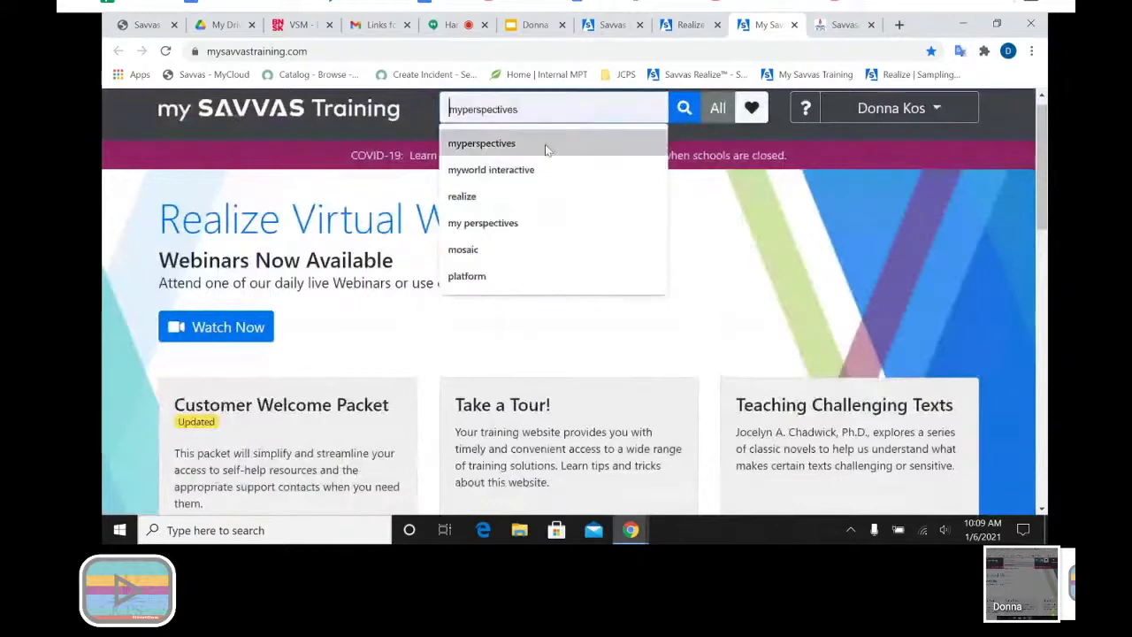
pyautogui.click(544, 144)
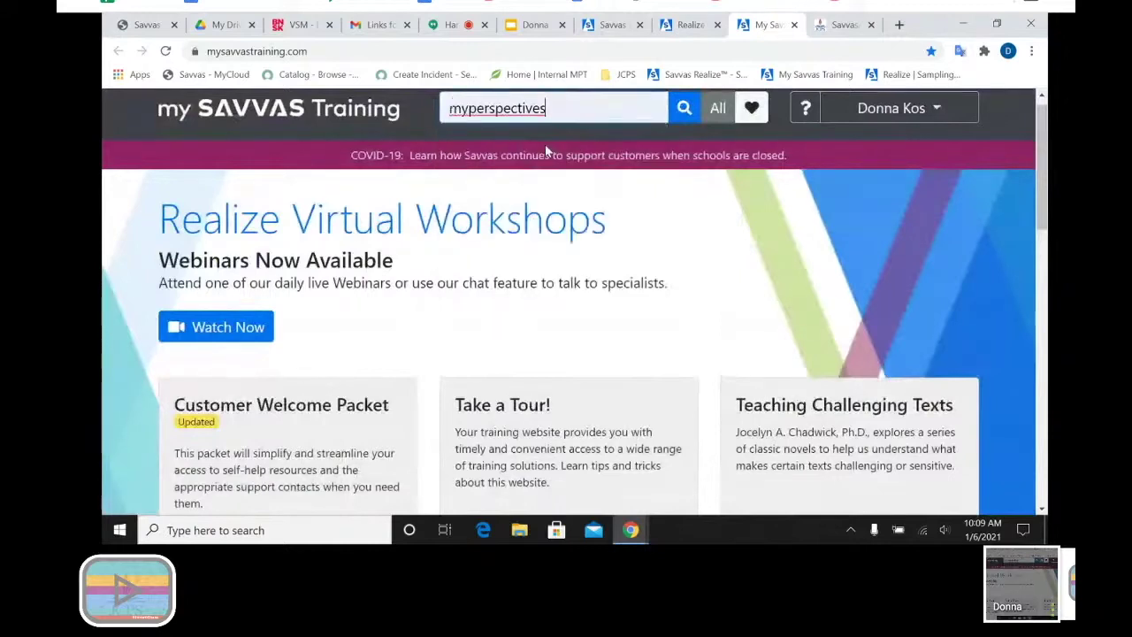
pyautogui.click(682, 116)
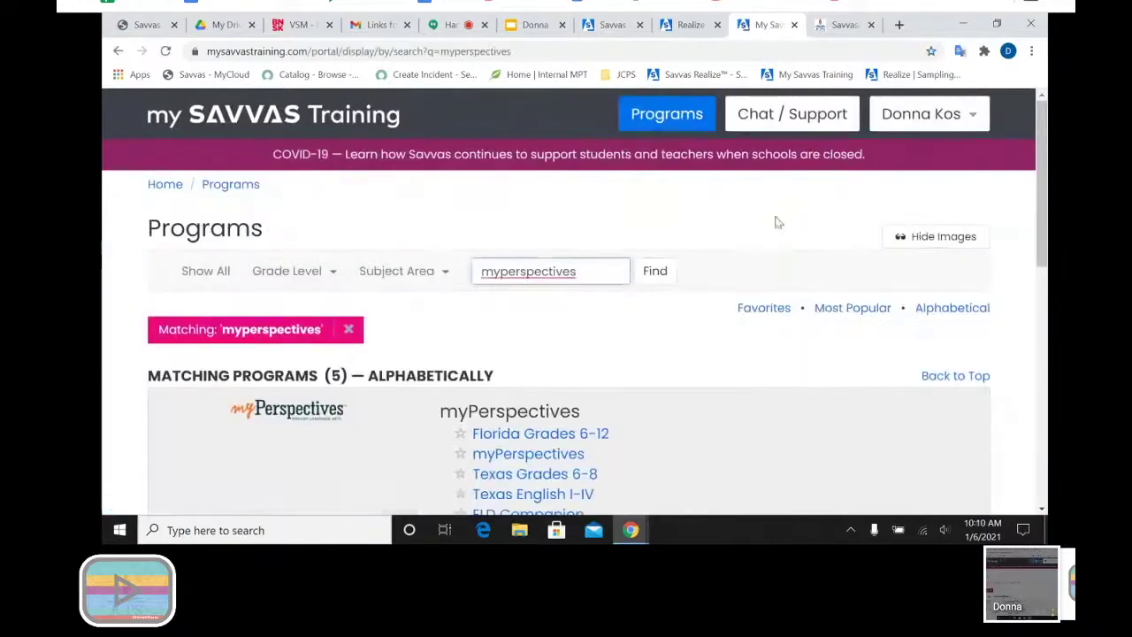
pyautogui.scroll(-1, 731, 339)
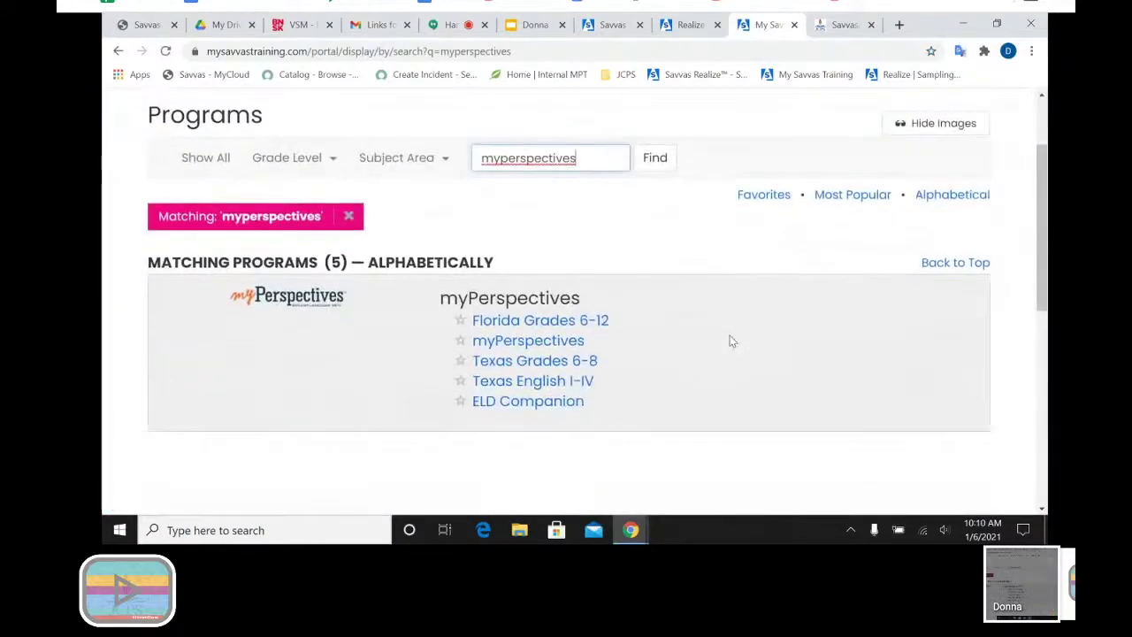
# Open the myPerspectives program page and browse its full On-Demand Training list.
pyautogui.click(542, 348)
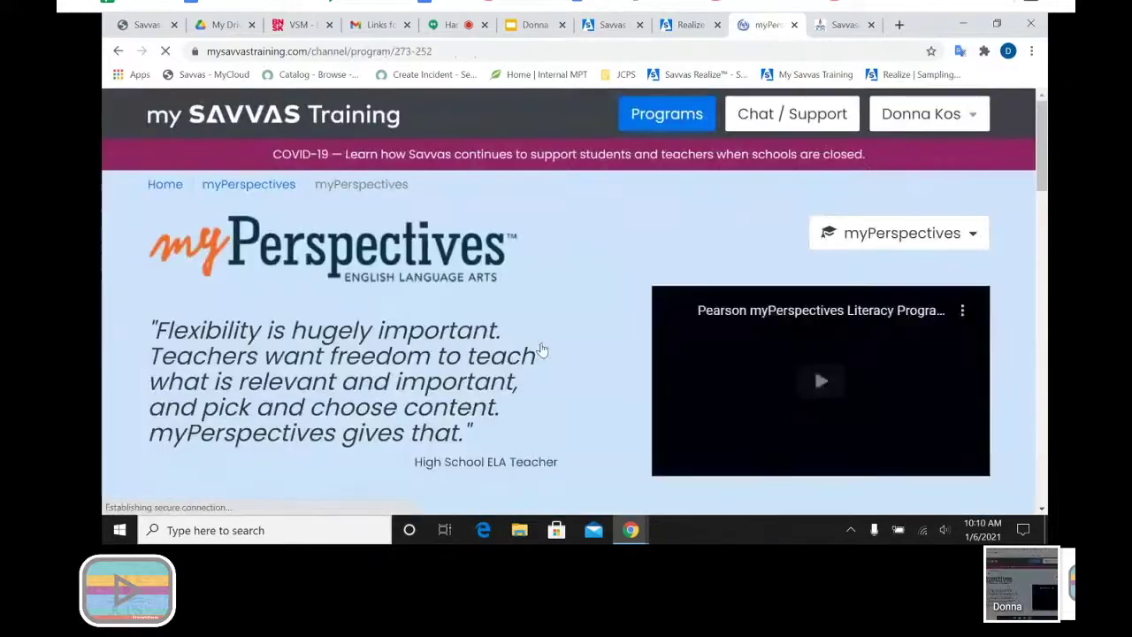
pyautogui.scroll(-2, 644, 375)
pyautogui.scroll(-3, 644, 375)
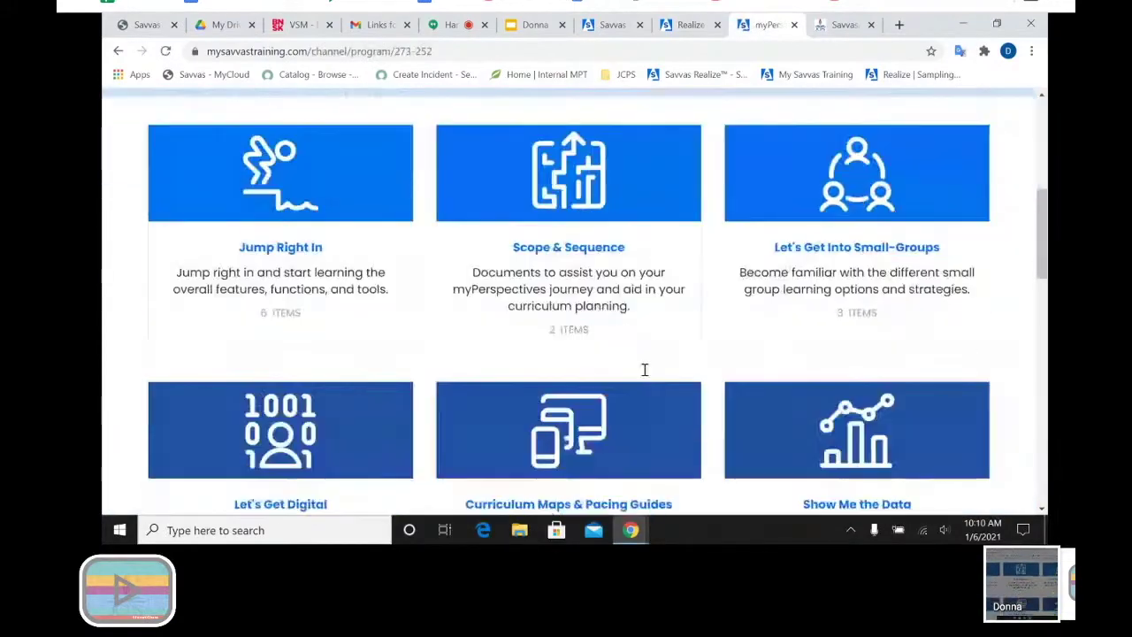
pyautogui.scroll(-4, 644, 375)
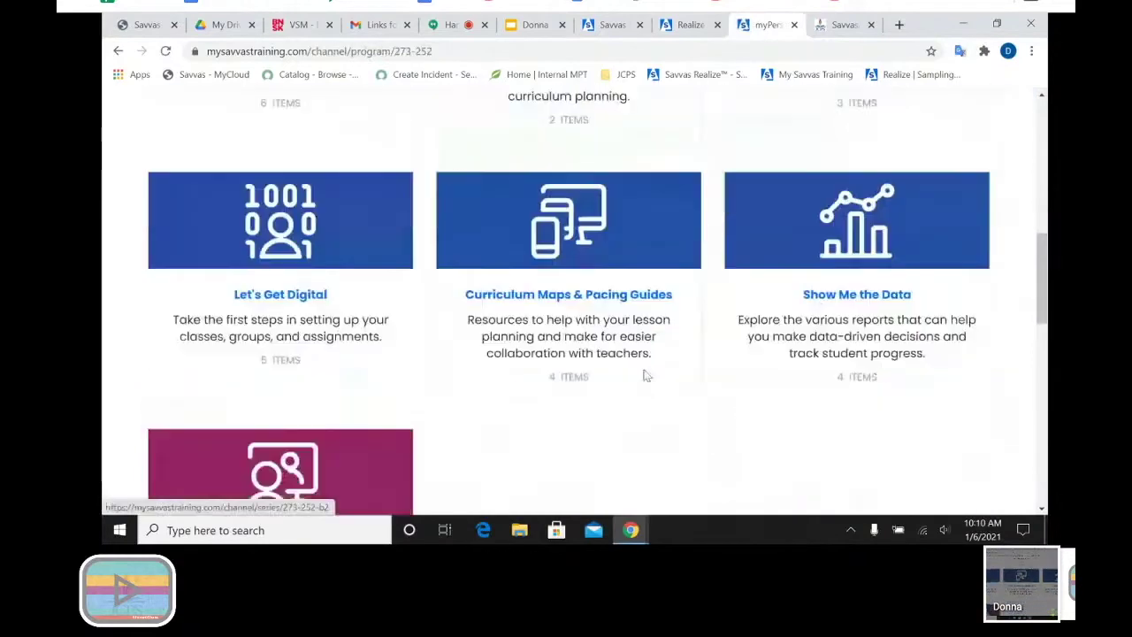
pyautogui.scroll(-3, 644, 374)
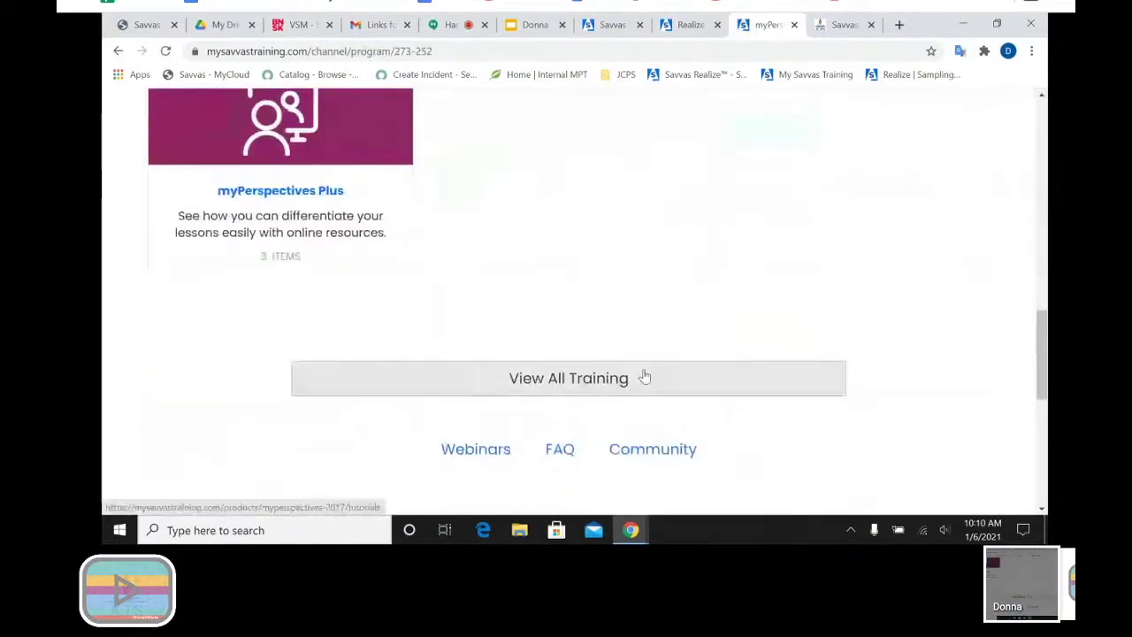
pyautogui.click(584, 395)
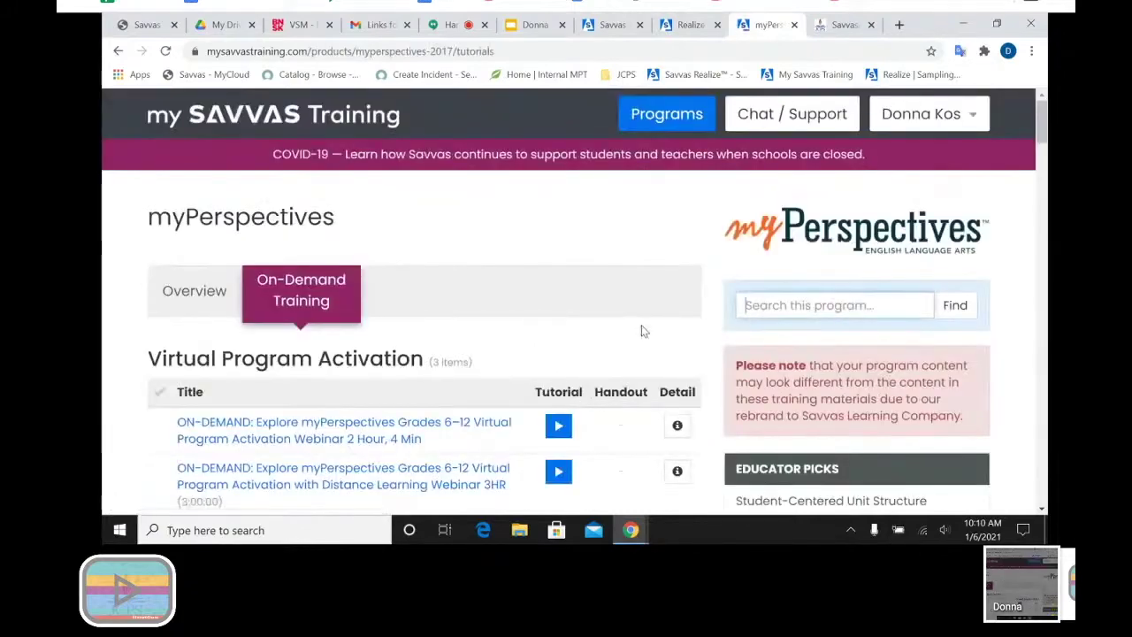
pyautogui.scroll(-3, 641, 326)
pyautogui.scroll(-2, 643, 331)
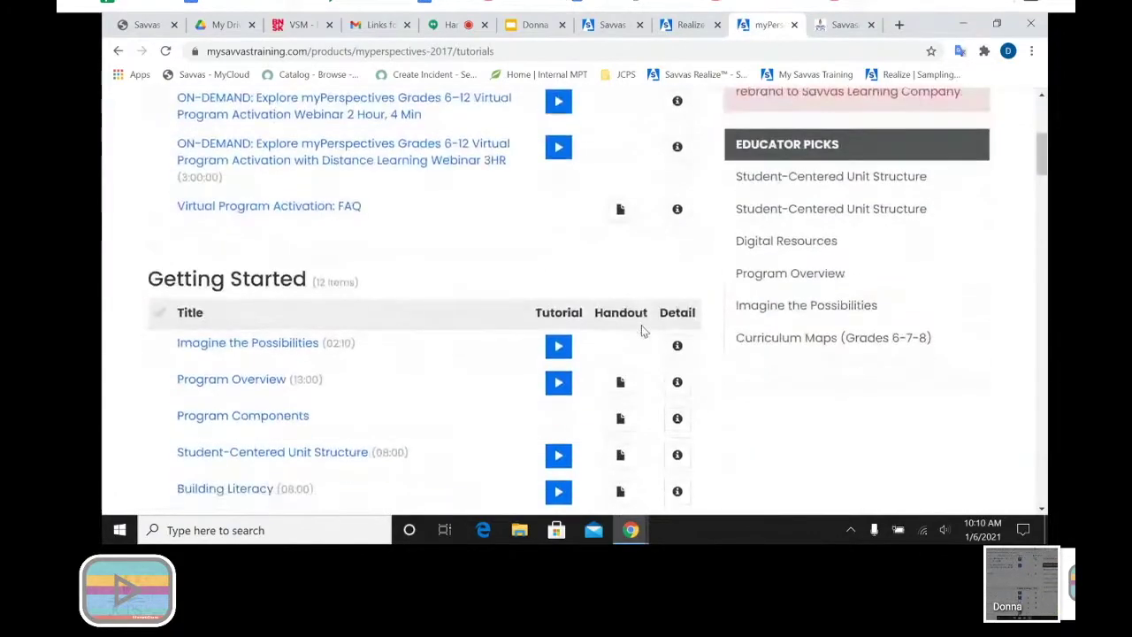
pyautogui.scroll(-3, 643, 331)
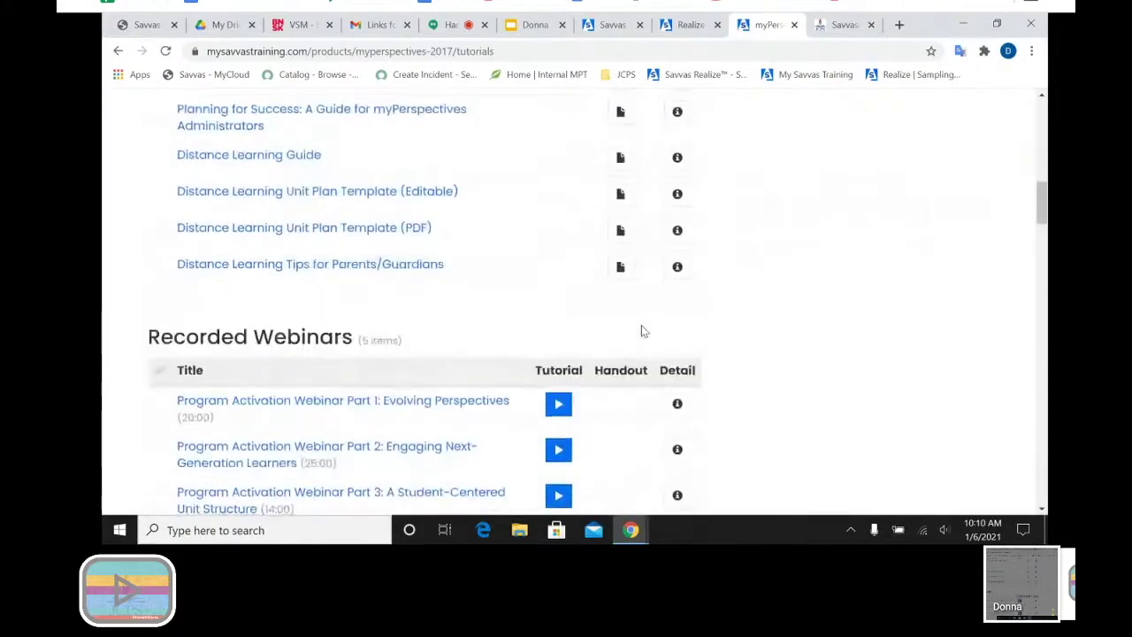
pyautogui.scroll(-2, 818, 318)
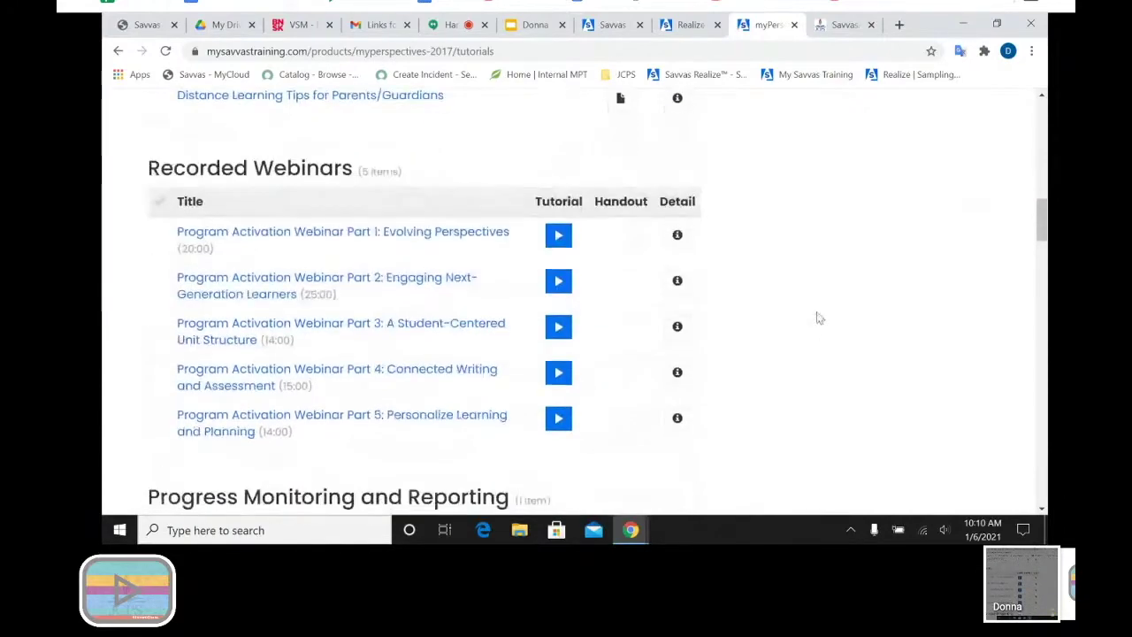
pyautogui.scroll(-5, 818, 317)
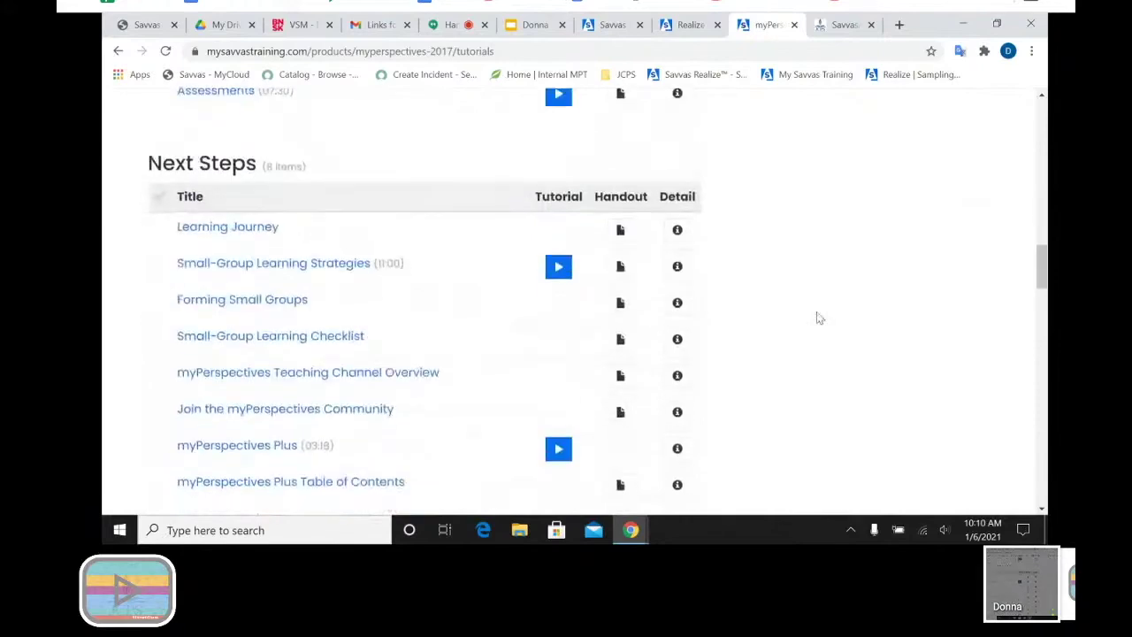
pyautogui.scroll(-3, 818, 318)
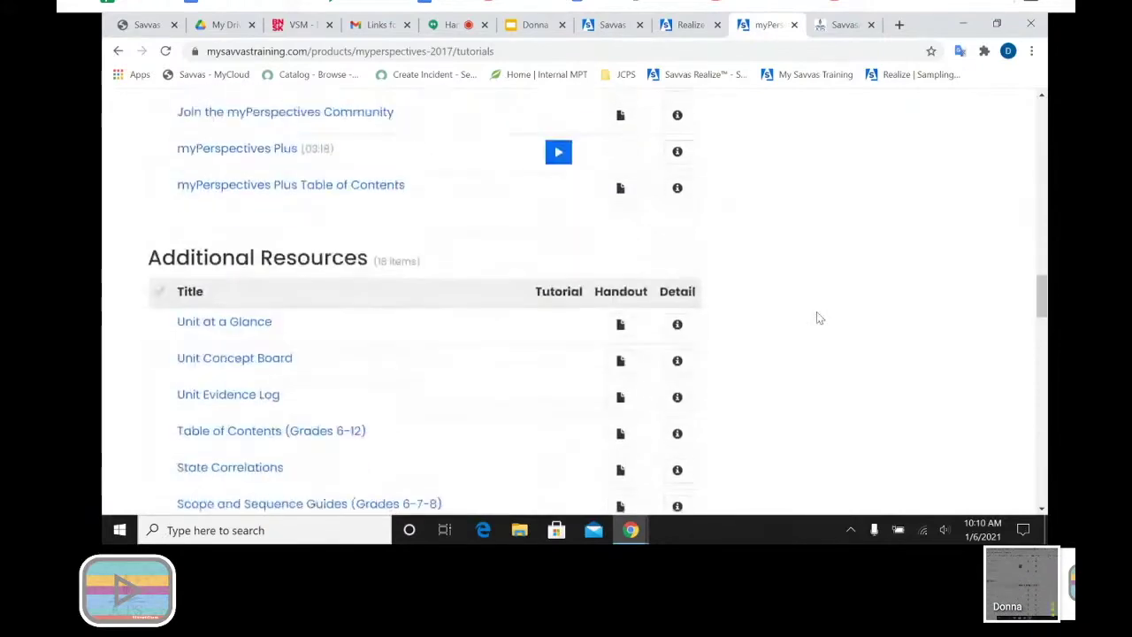
pyautogui.scroll(20, 816, 311)
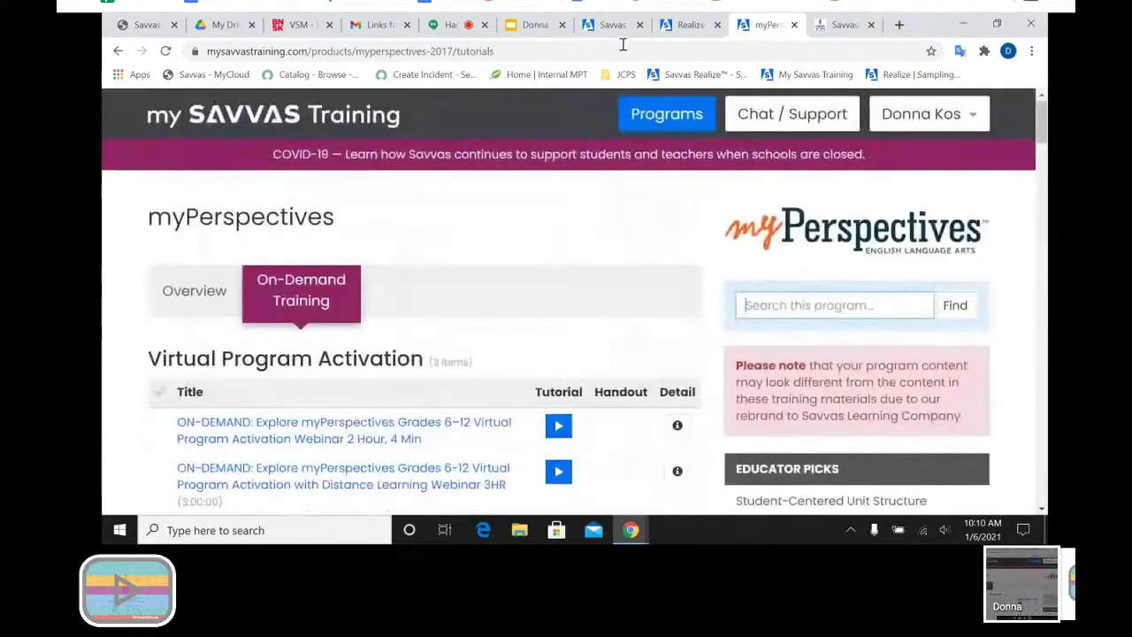
# Back in Savvas Realize, open myPerspectives ELA National Grade 8 and browse its contents tiles.
pyautogui.click(617, 24)
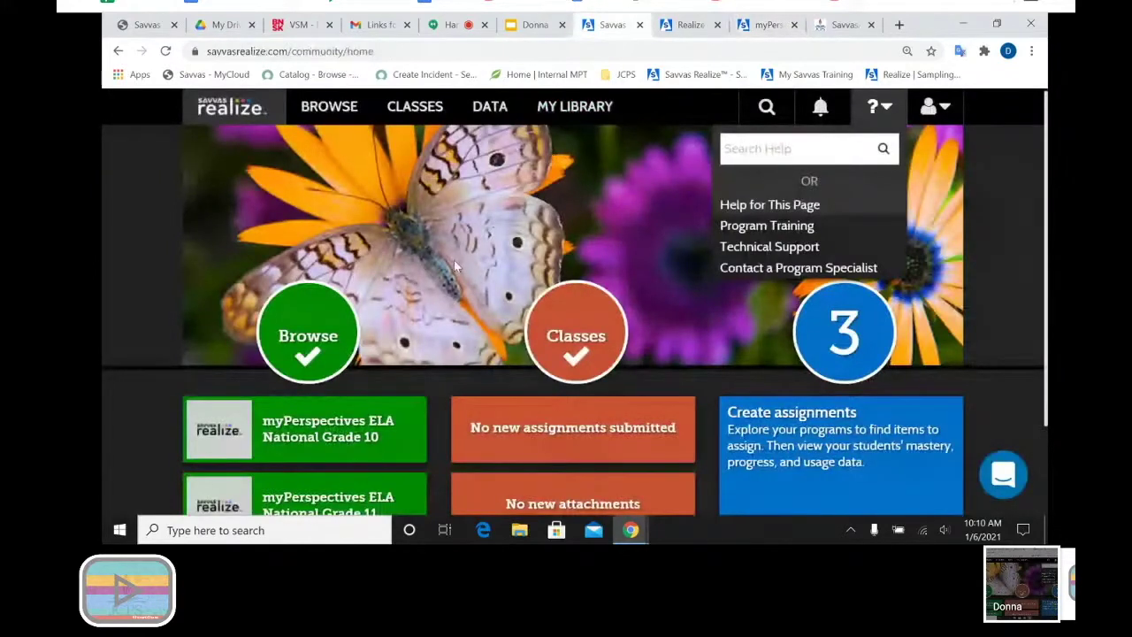
pyautogui.click(320, 336)
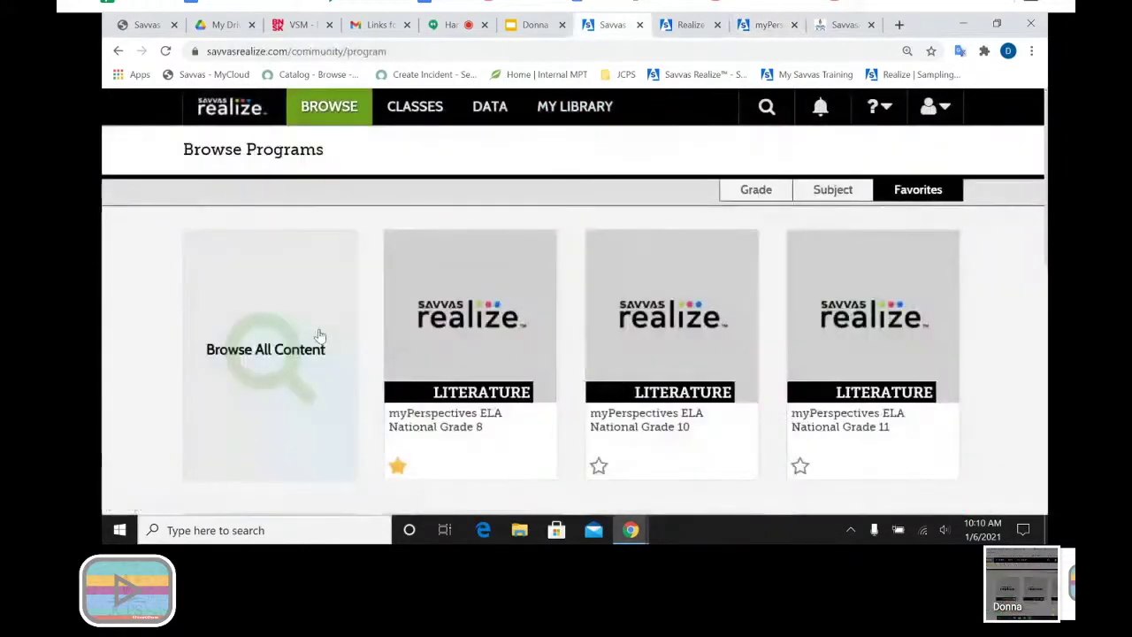
pyautogui.click(484, 306)
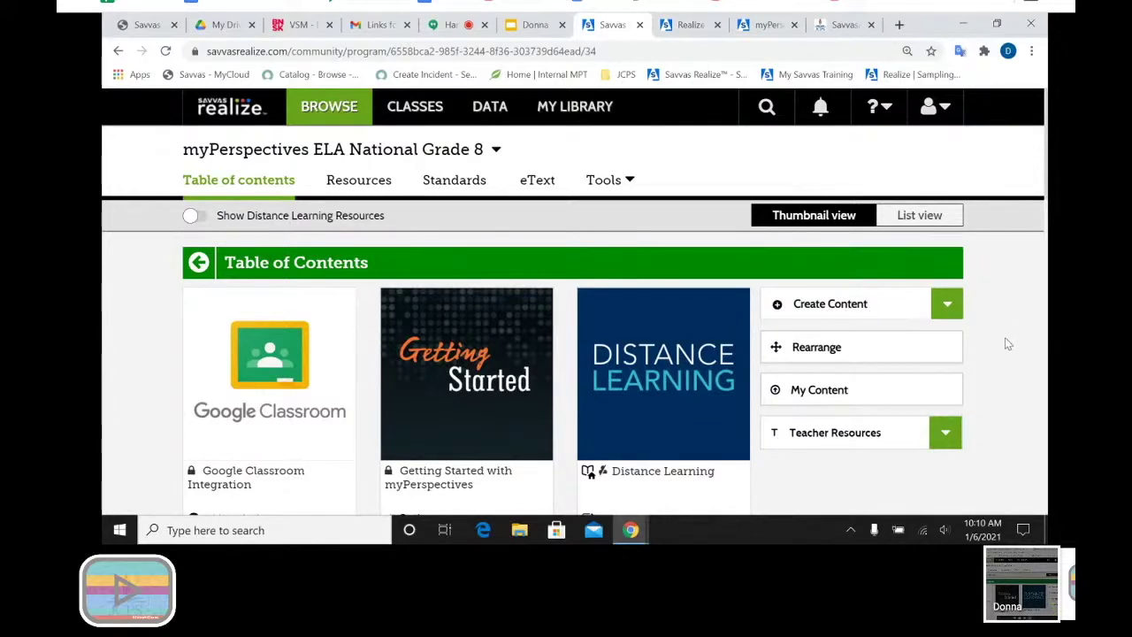
pyautogui.scroll(-3, 1006, 343)
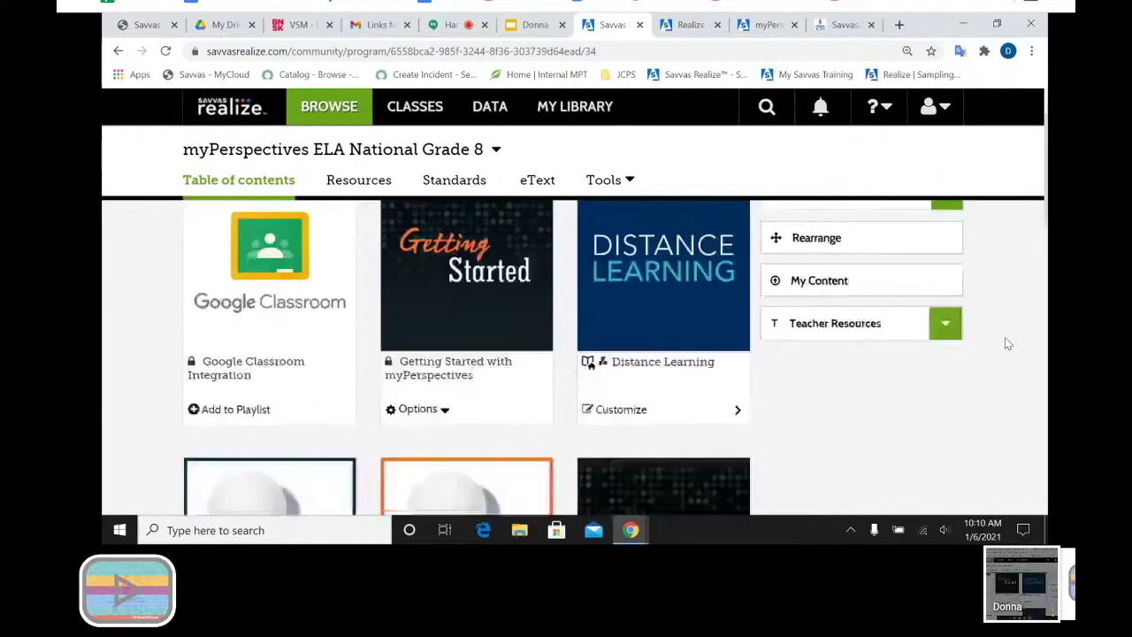
pyautogui.scroll(-2, 1006, 343)
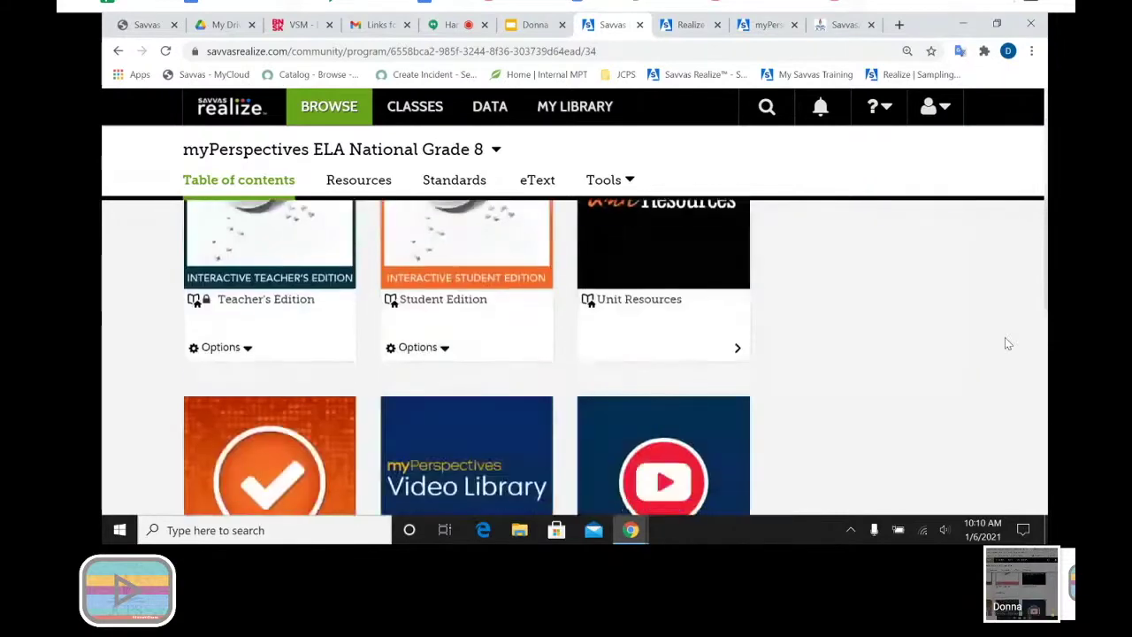
pyautogui.scroll(-3, 1006, 343)
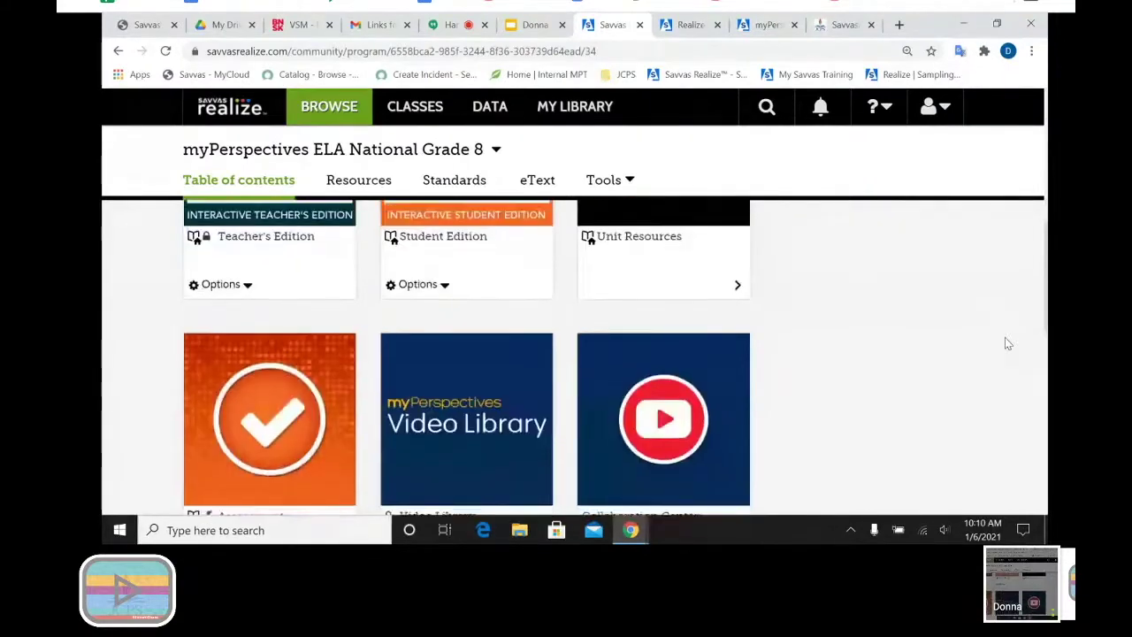
pyautogui.scroll(2, 1006, 343)
pyautogui.scroll(5, 1006, 343)
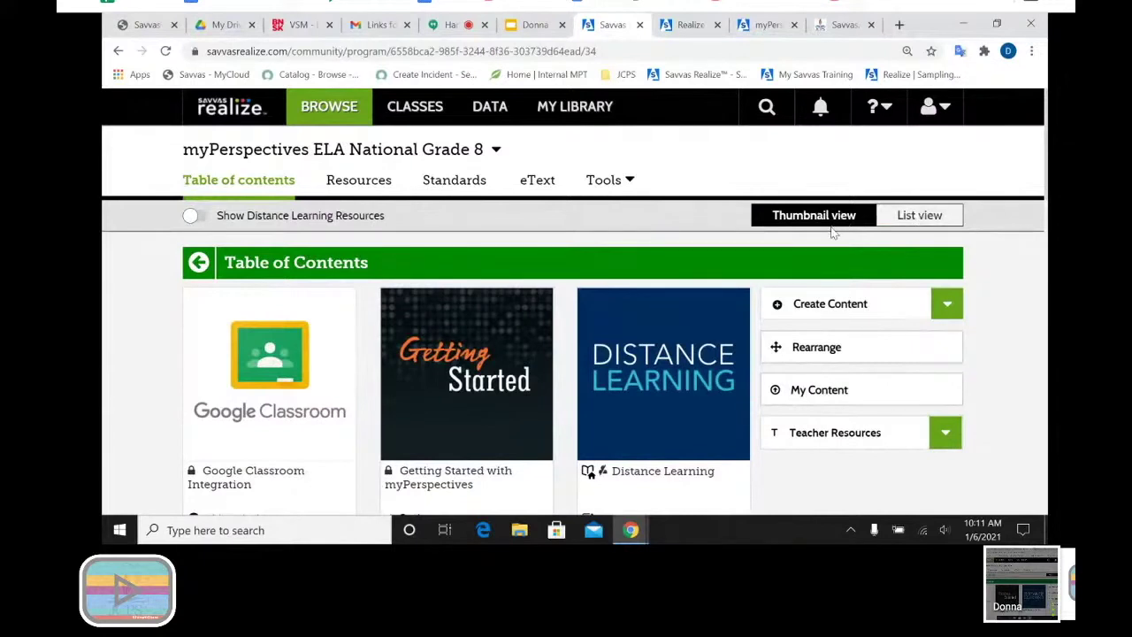
# Show the Grade 8 table of contents in List view and enter Rearrange mode.
pyautogui.click(924, 222)
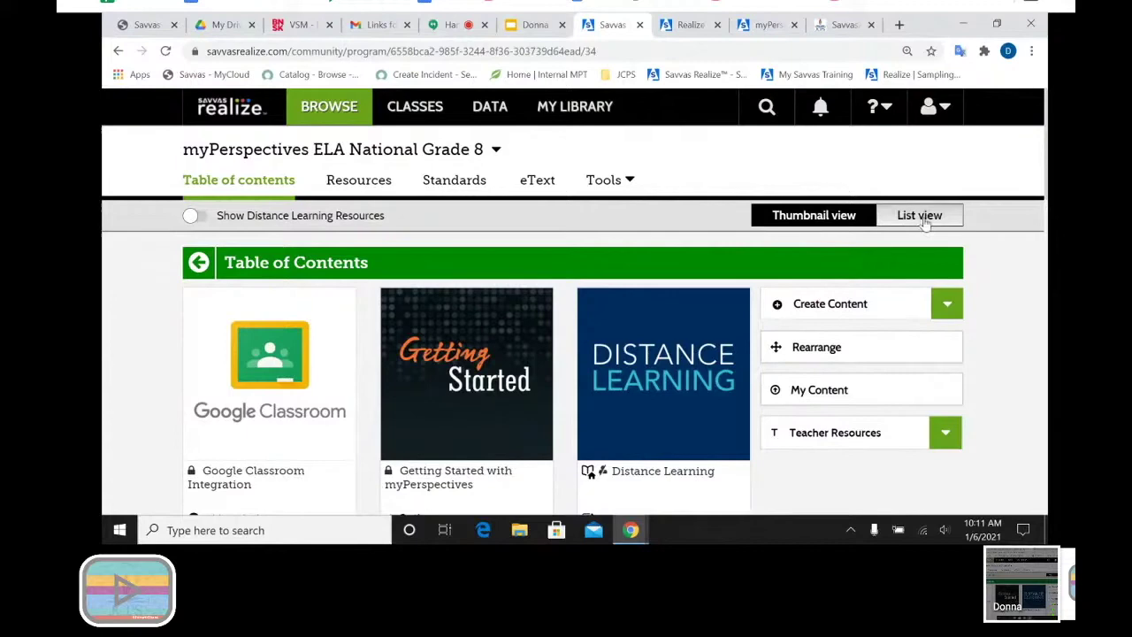
pyautogui.scroll(-5, 997, 311)
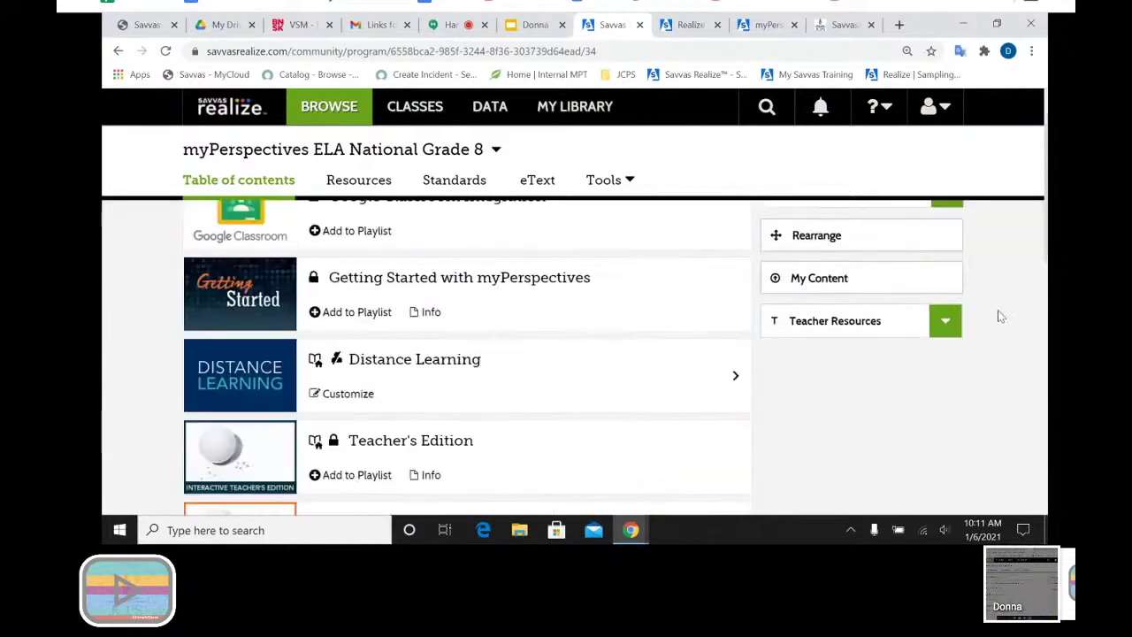
pyautogui.scroll(-2, 999, 316)
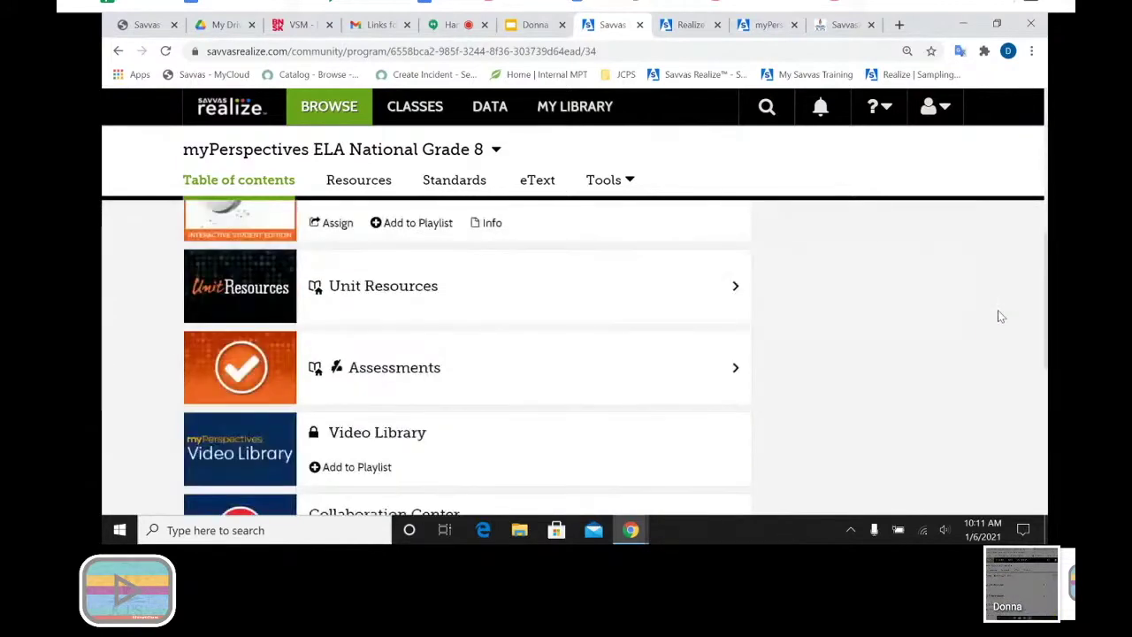
pyautogui.scroll(3, 999, 315)
pyautogui.scroll(3, 1000, 315)
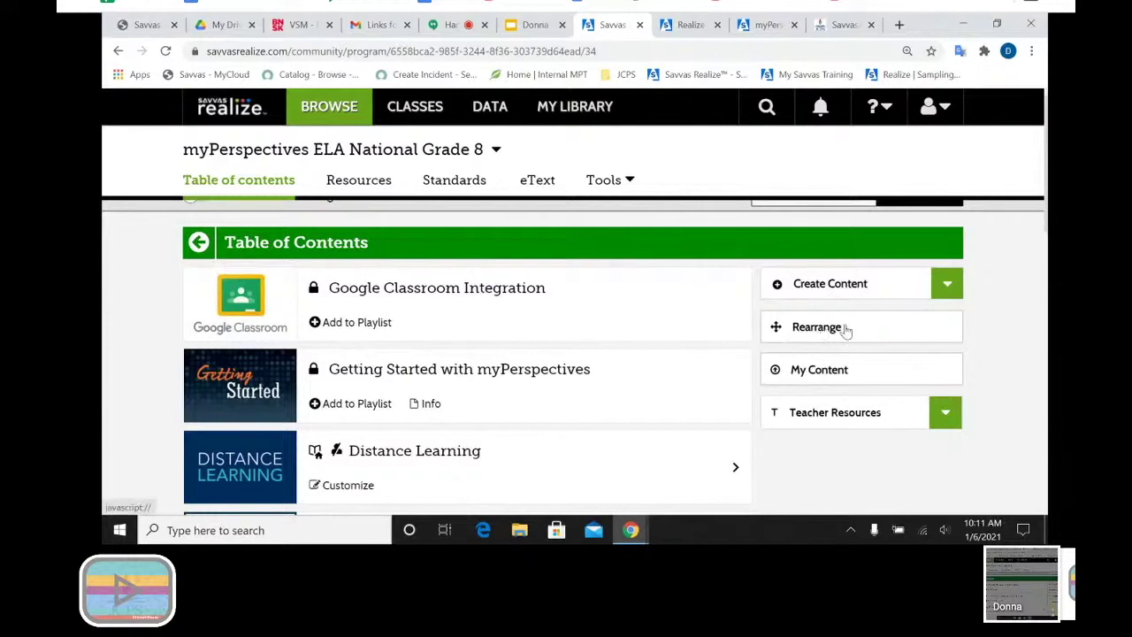
pyautogui.click(846, 328)
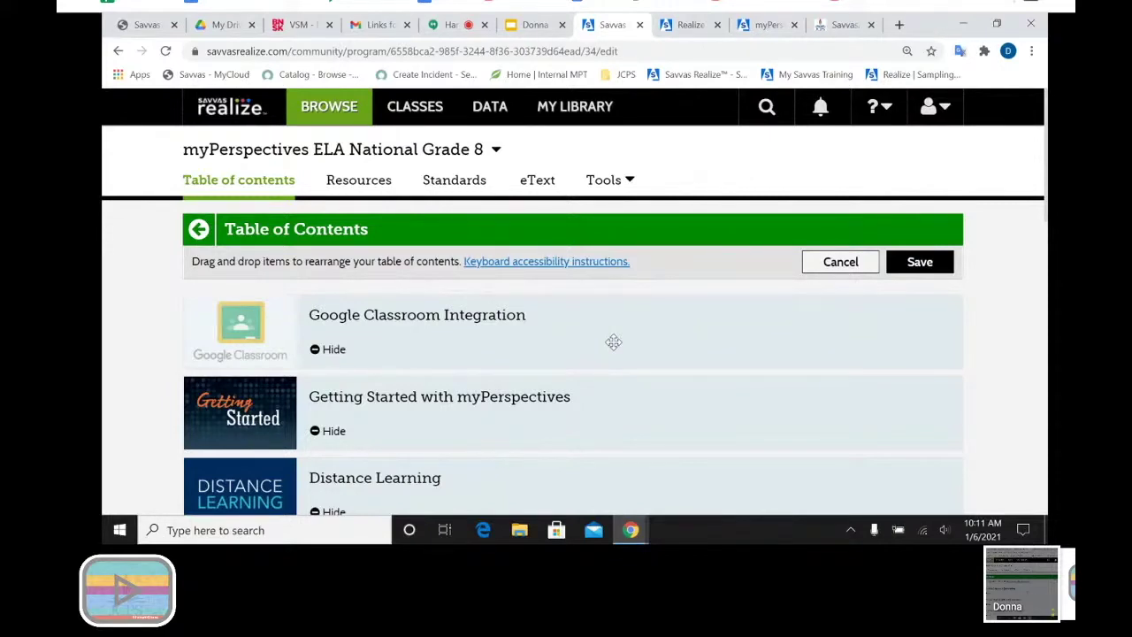
# Try dragging the Google Classroom Integration and Student Edition rows, then save the arrangement.
pyautogui.moveTo(614, 345); pyautogui.dragTo(622, 321)
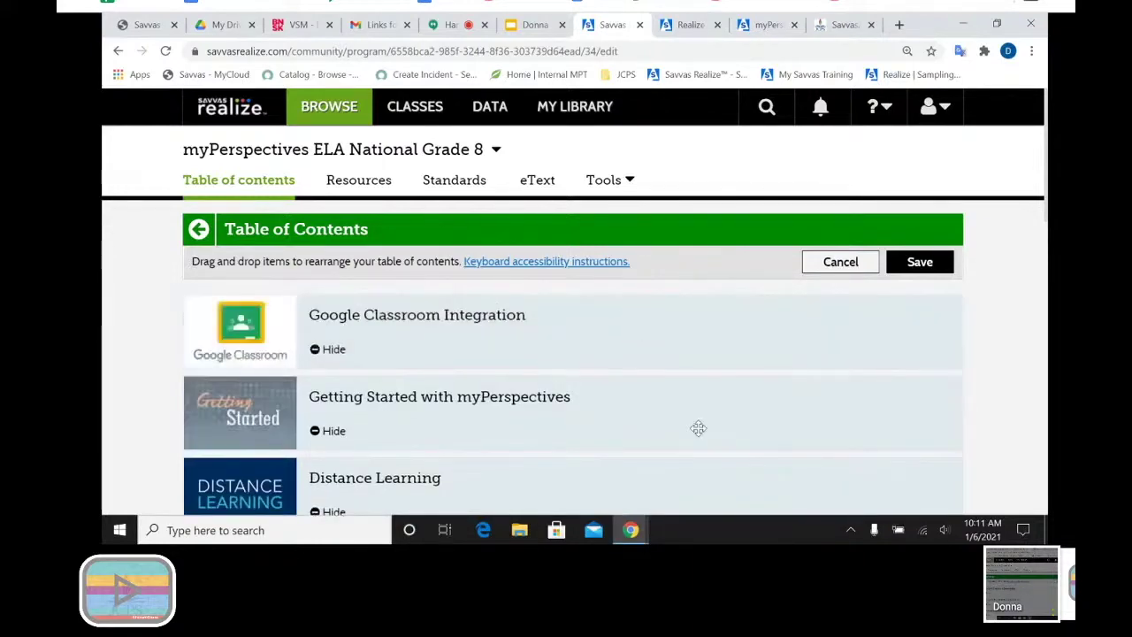
pyautogui.scroll(-3, 697, 428)
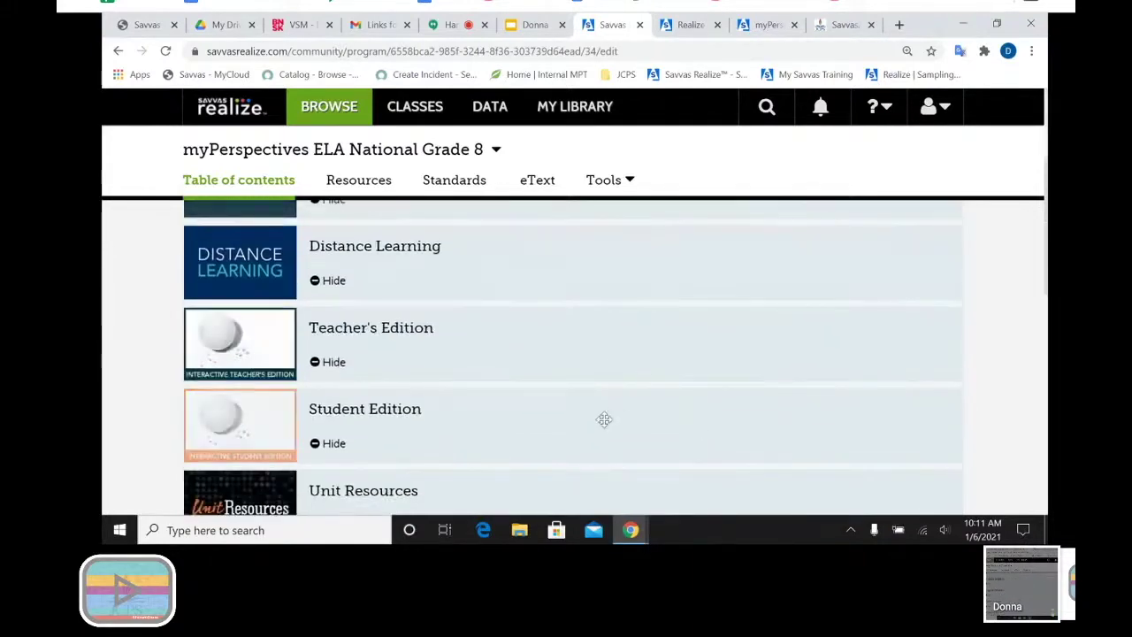
pyautogui.moveTo(605, 420)
pyautogui.mouseDown()
pyautogui.moveTo(619, 203)
pyautogui.moveTo(619, 412)
pyautogui.moveTo(609, 422)
pyautogui.mouseUp()
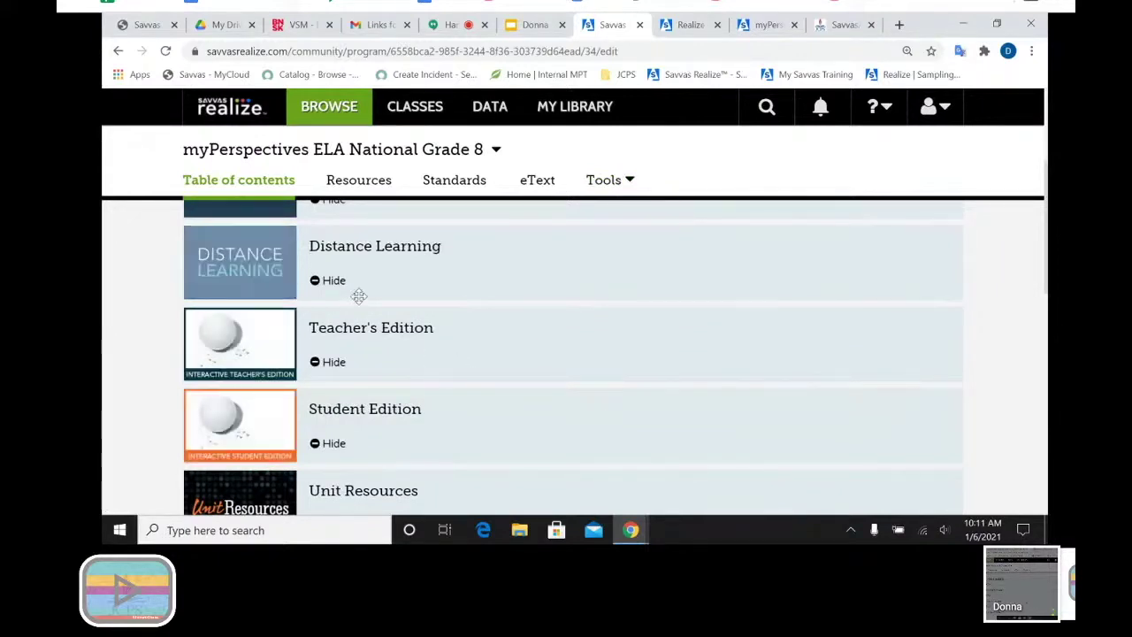
pyautogui.scroll(3, 358, 296)
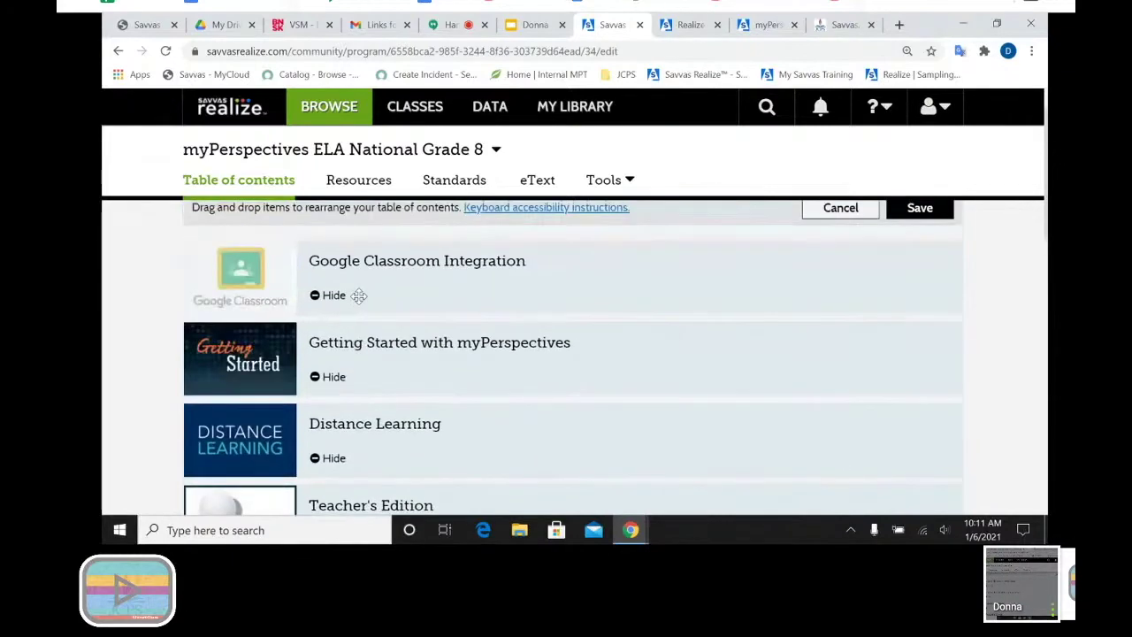
pyautogui.scroll(-3, 358, 295)
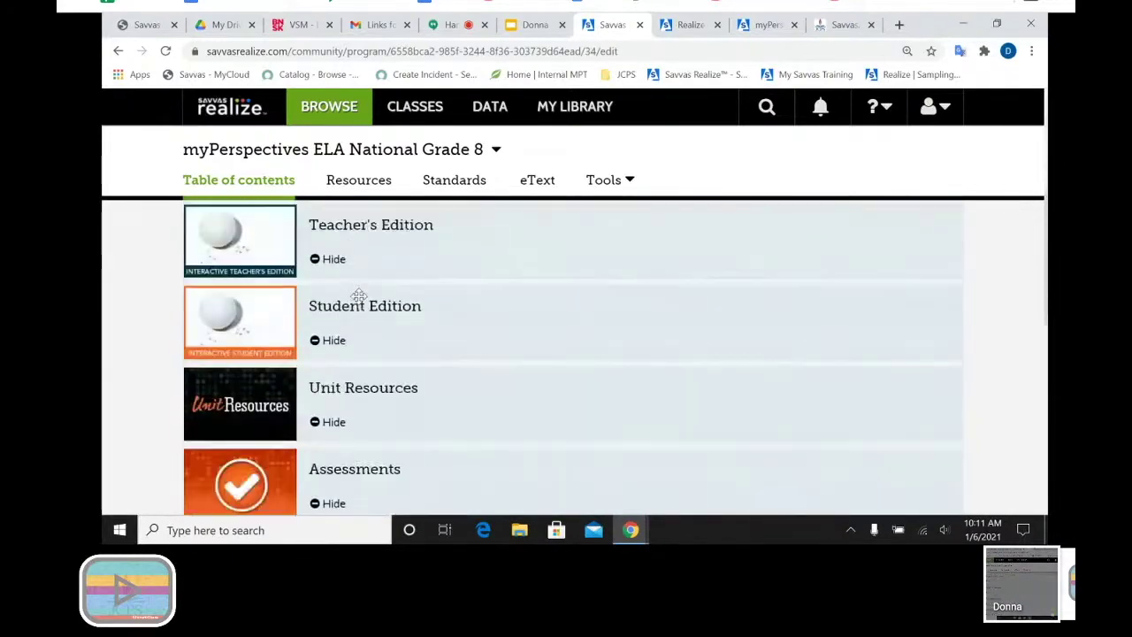
pyautogui.scroll(-2, 358, 295)
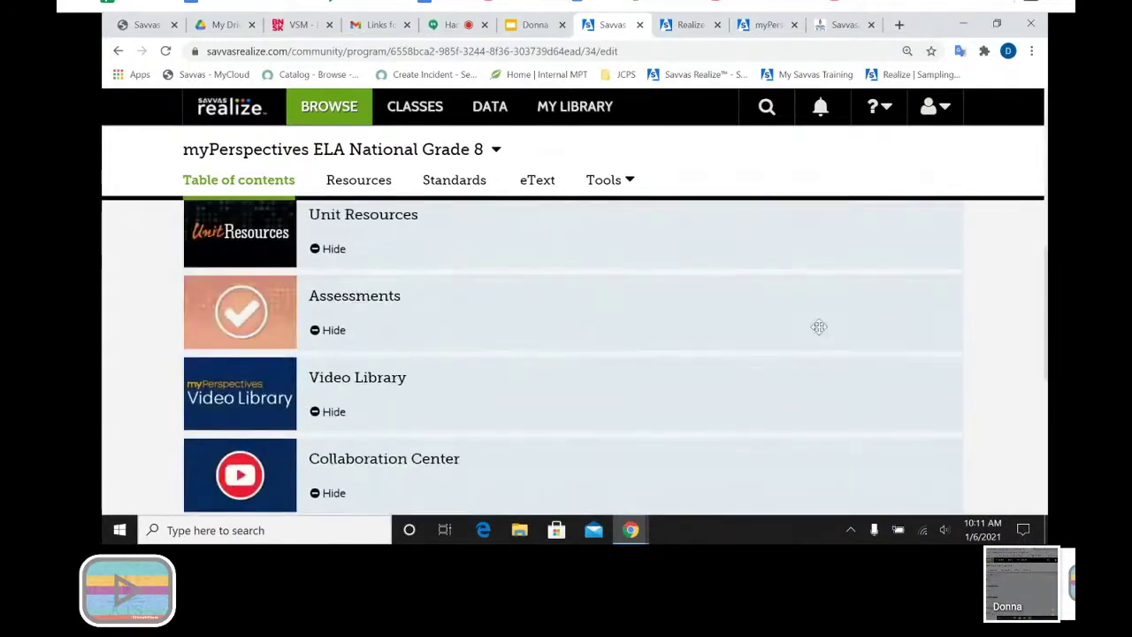
pyautogui.scroll(2, 999, 336)
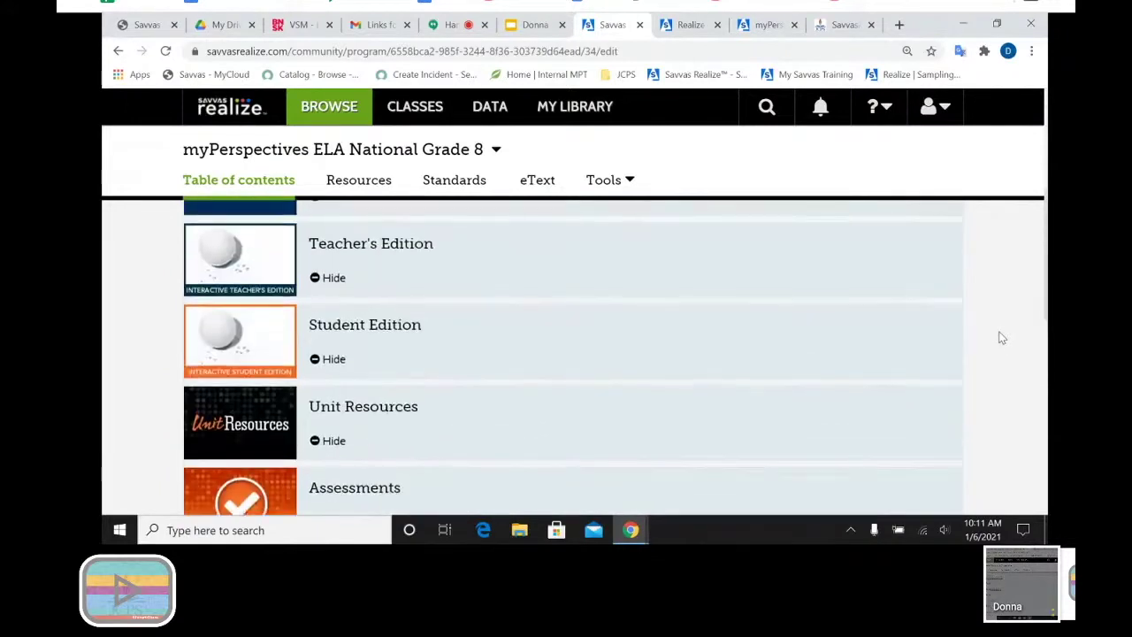
pyautogui.scroll(3, 1001, 337)
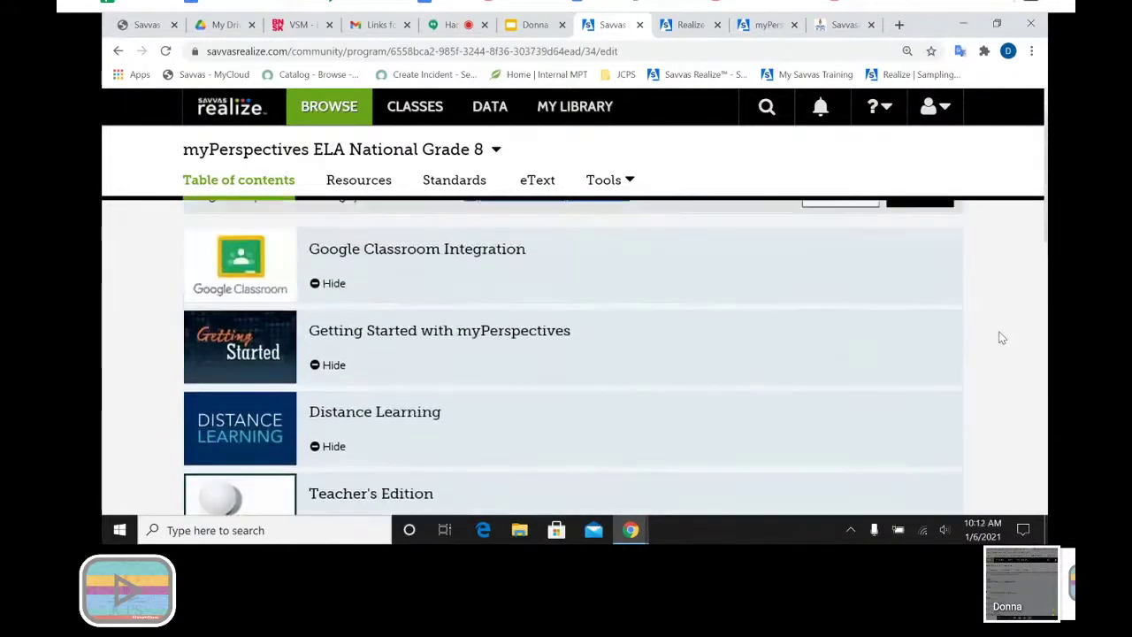
pyautogui.scroll(1, 1000, 337)
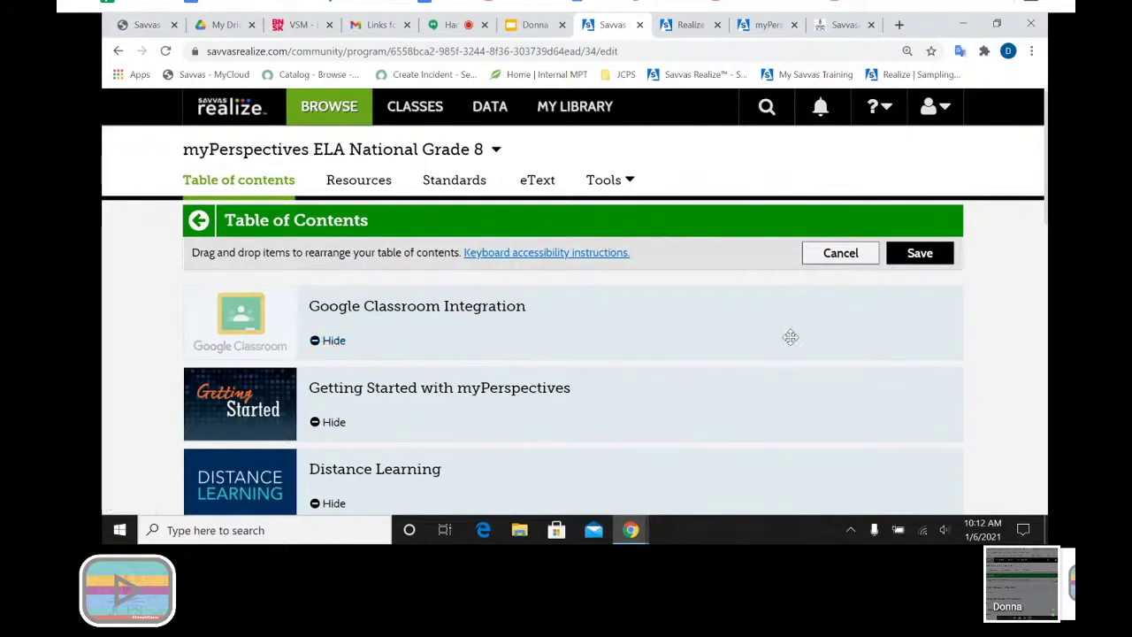
pyautogui.click(920, 253)
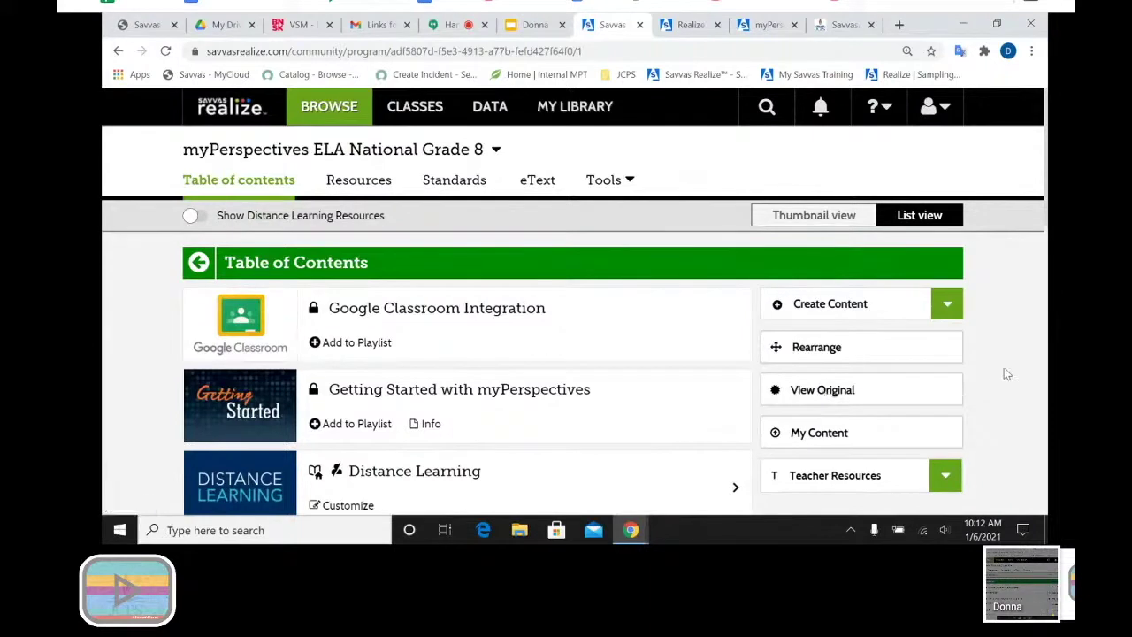
# Scroll the customized list past the locked Teacher's Edition to Student Edition.
pyautogui.scroll(-1, 1005, 374)
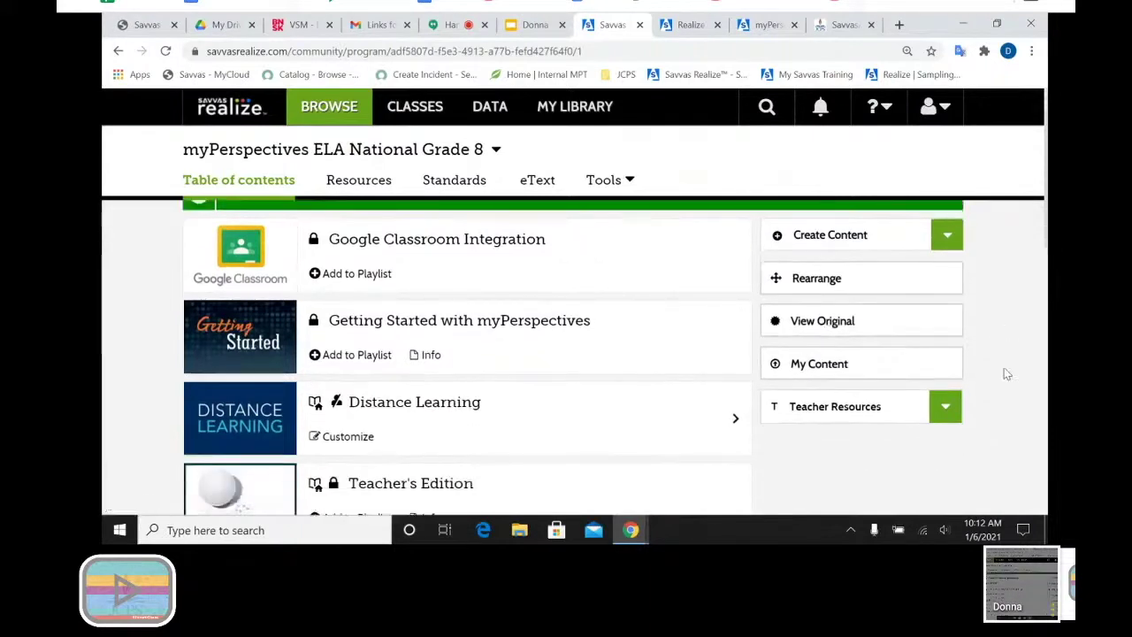
pyautogui.scroll(-2, 1005, 374)
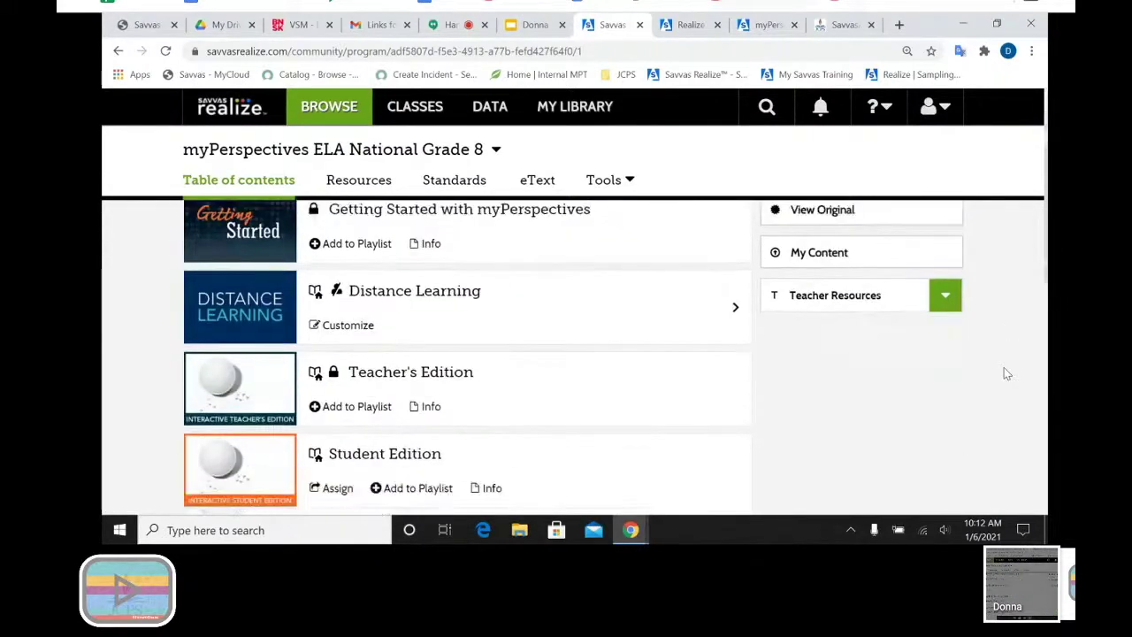
pyautogui.scroll(-1, 1005, 374)
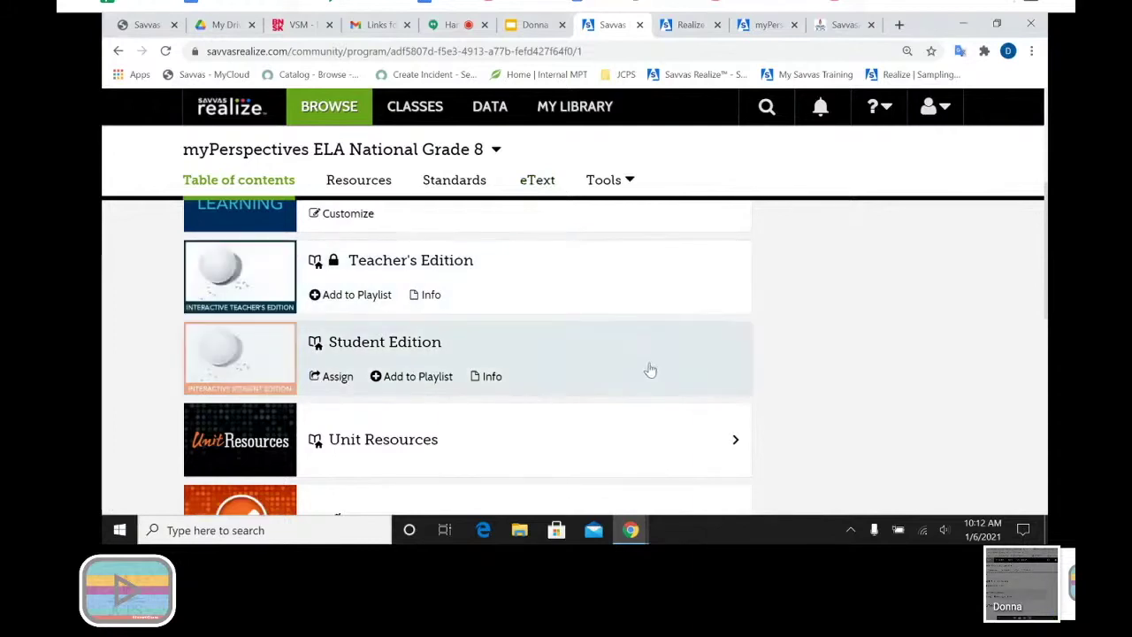
# Open the Student Edition in Realize Reader and show the reader's menu.
pyautogui.click(649, 370)
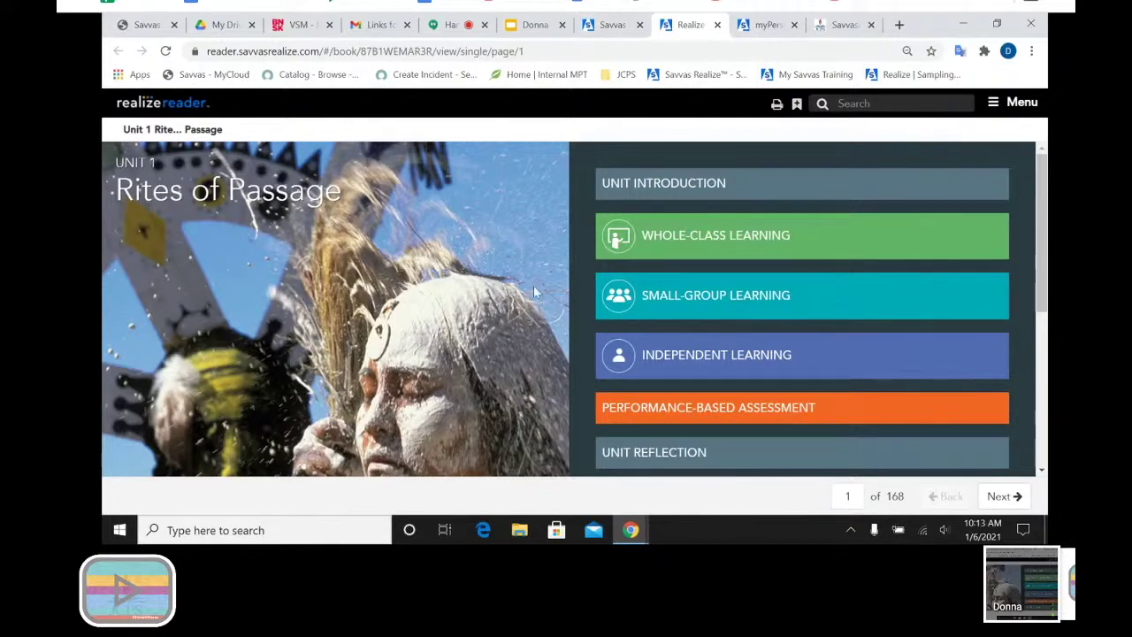
pyautogui.click(1017, 104)
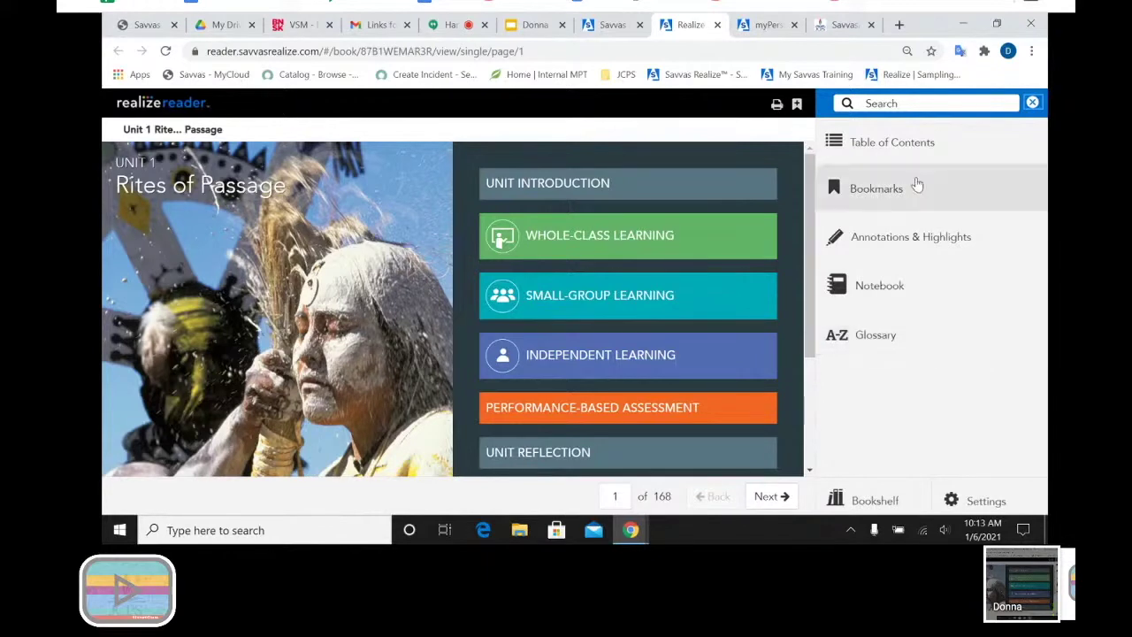
# Use the table of contents to reach Unit 2 The Holocaust's Small-Group Learning section.
pyautogui.click(913, 146)
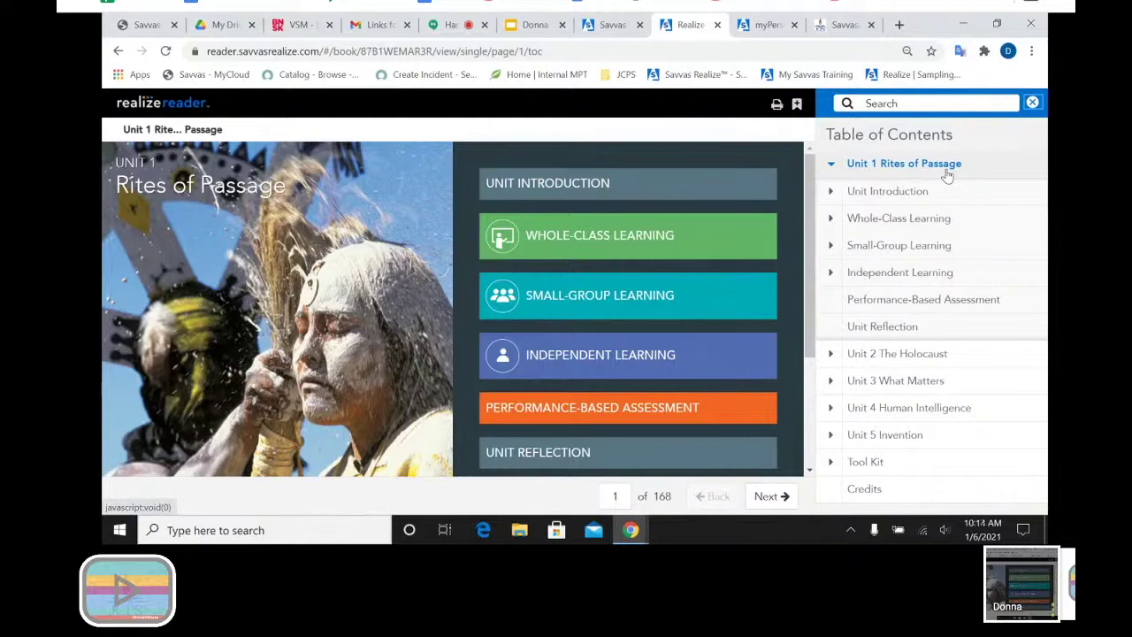
pyautogui.click(831, 165)
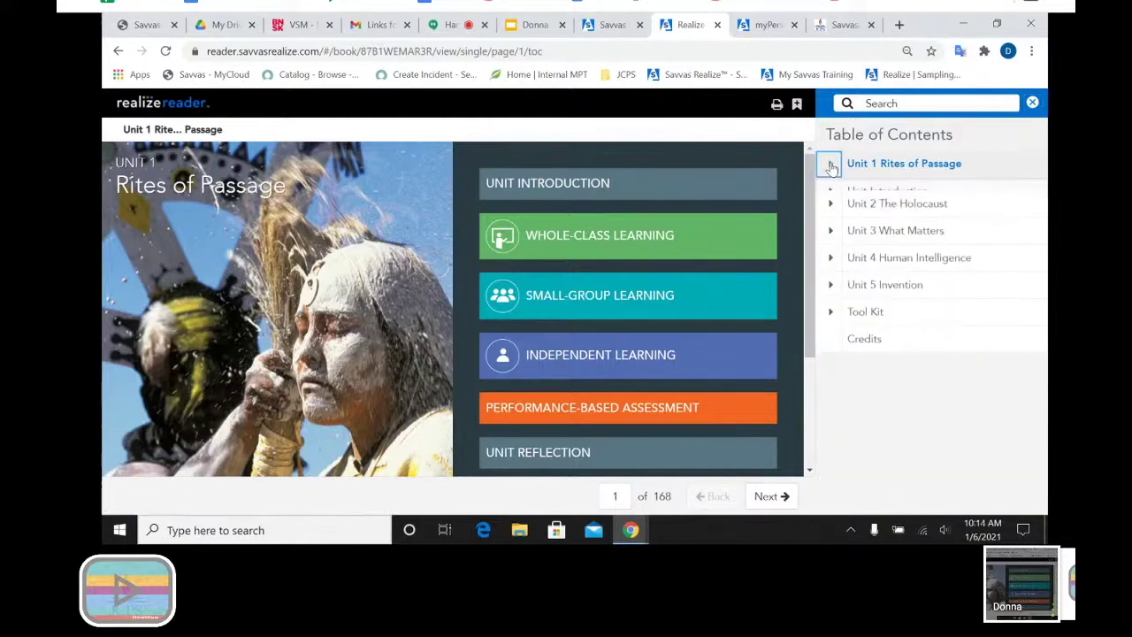
pyautogui.click(927, 194)
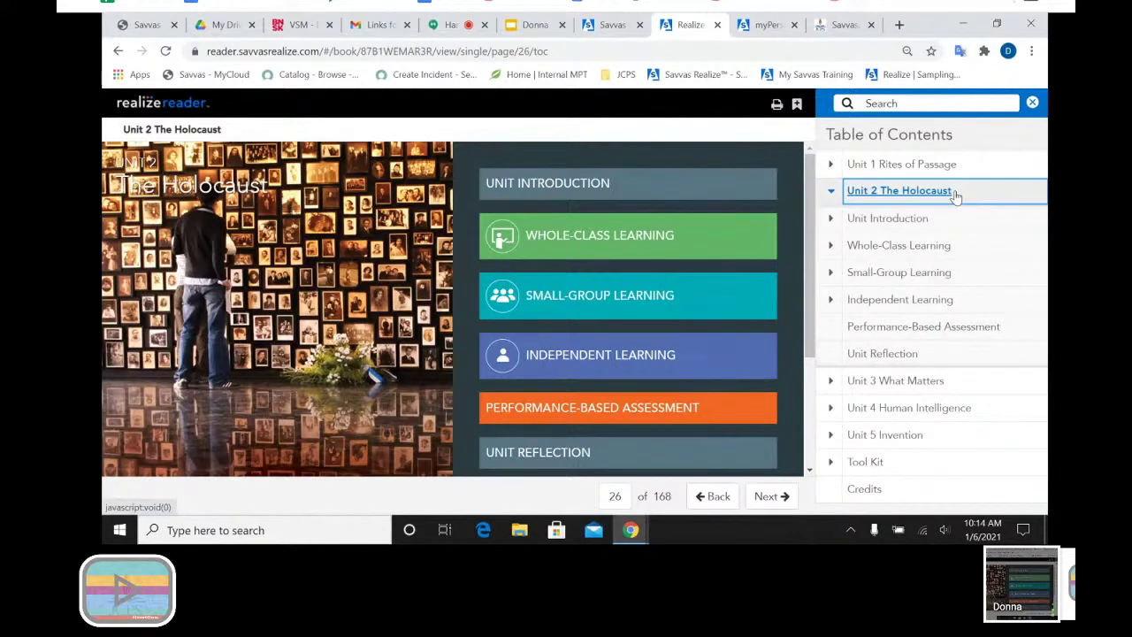
pyautogui.click(927, 276)
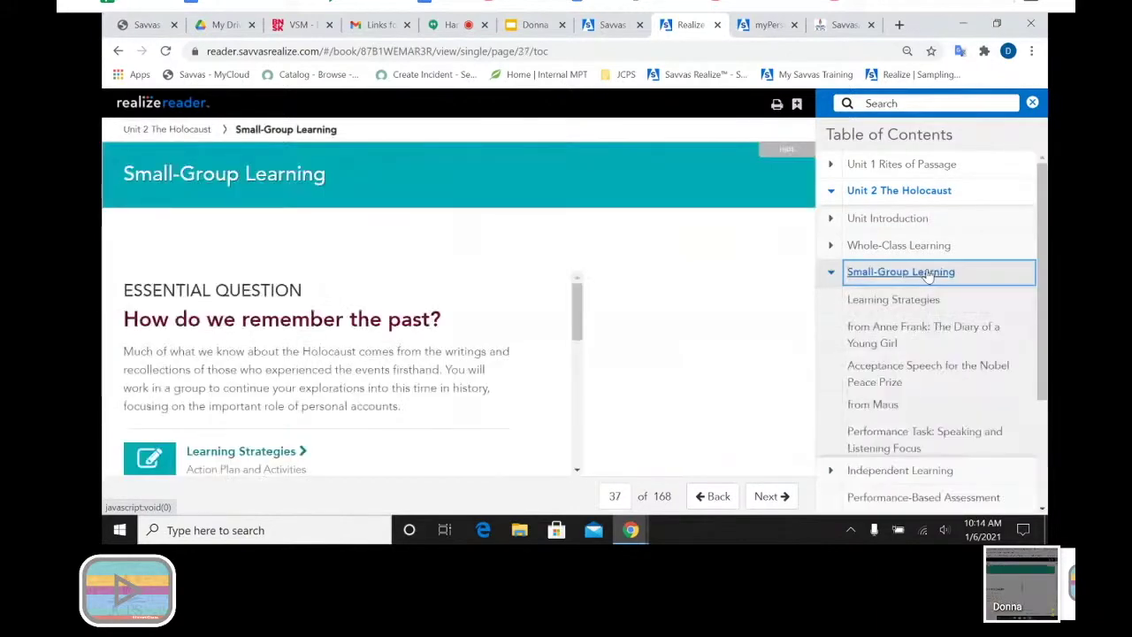
# Open the Acceptance Speech for the Nobel Peace Prize on page 40 and close the contents panel.
pyautogui.scroll(-1, 982, 277)
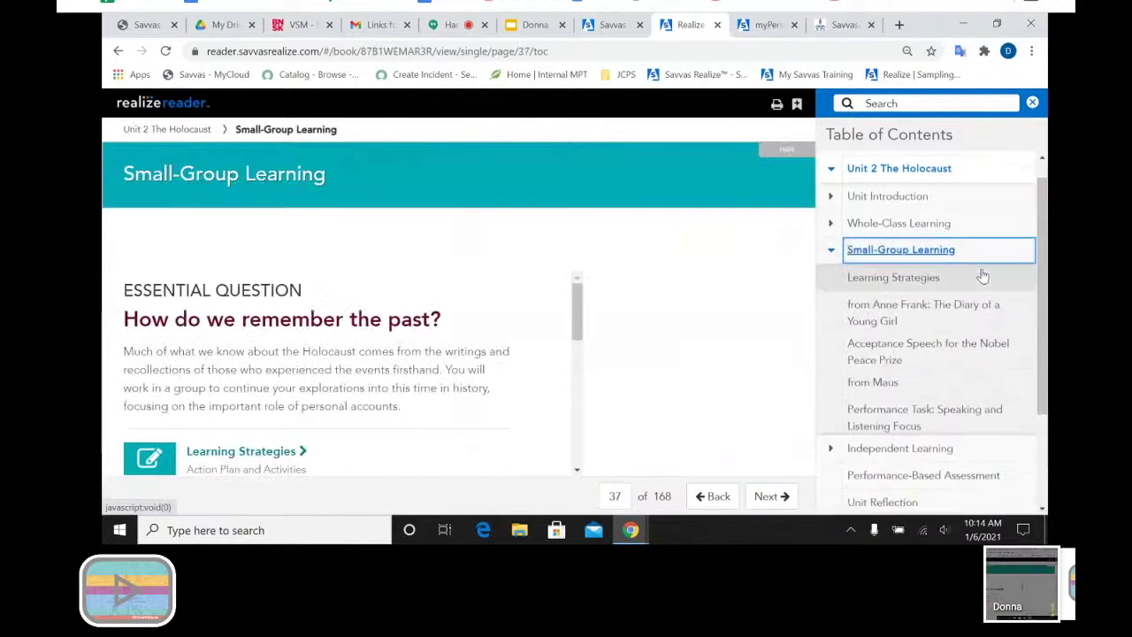
pyautogui.scroll(-3, 982, 277)
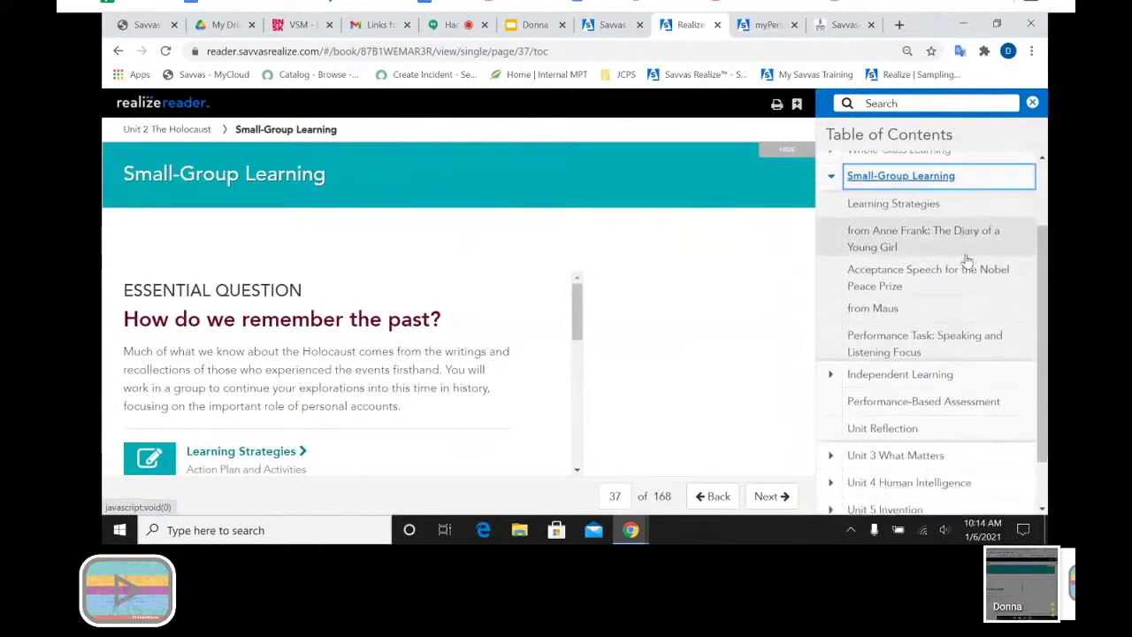
pyautogui.scroll(-2, 966, 259)
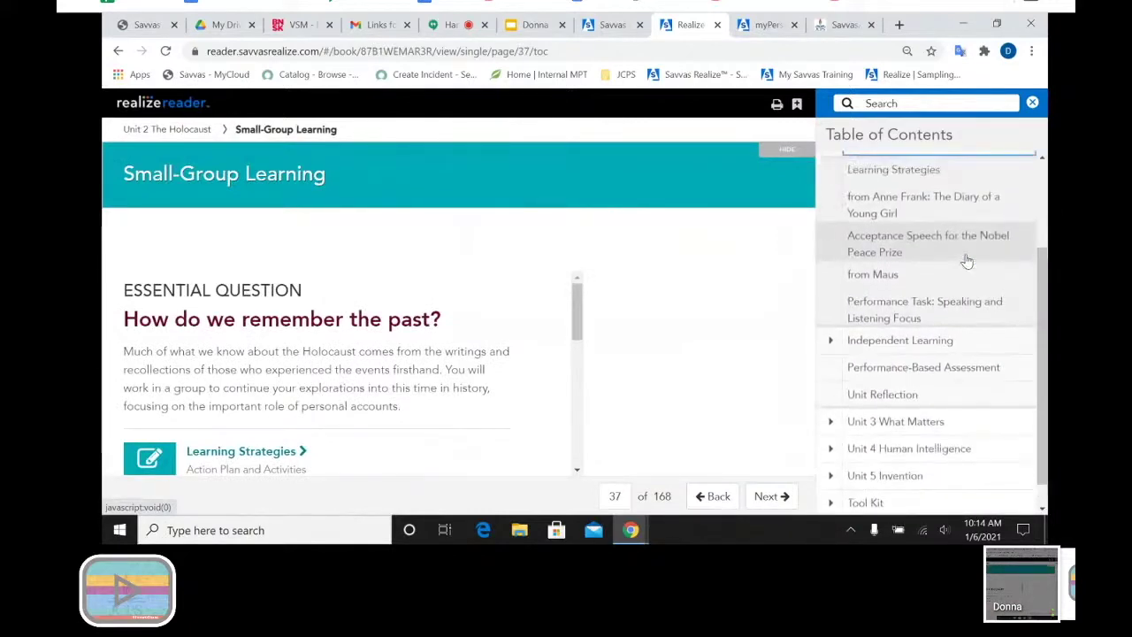
pyautogui.scroll(2, 966, 259)
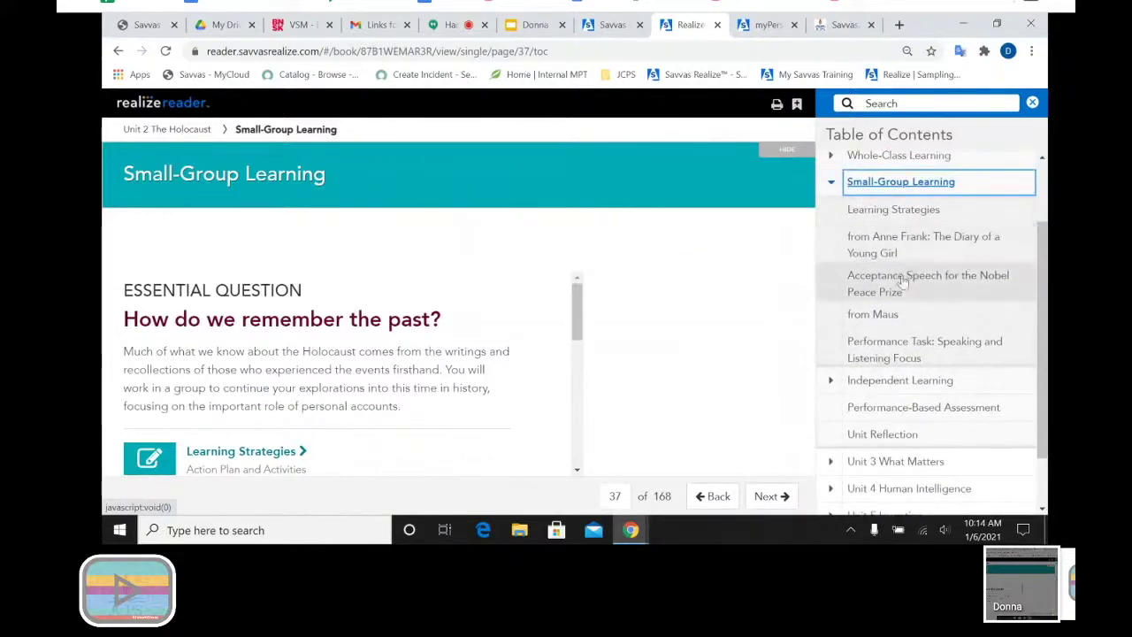
pyautogui.click(902, 280)
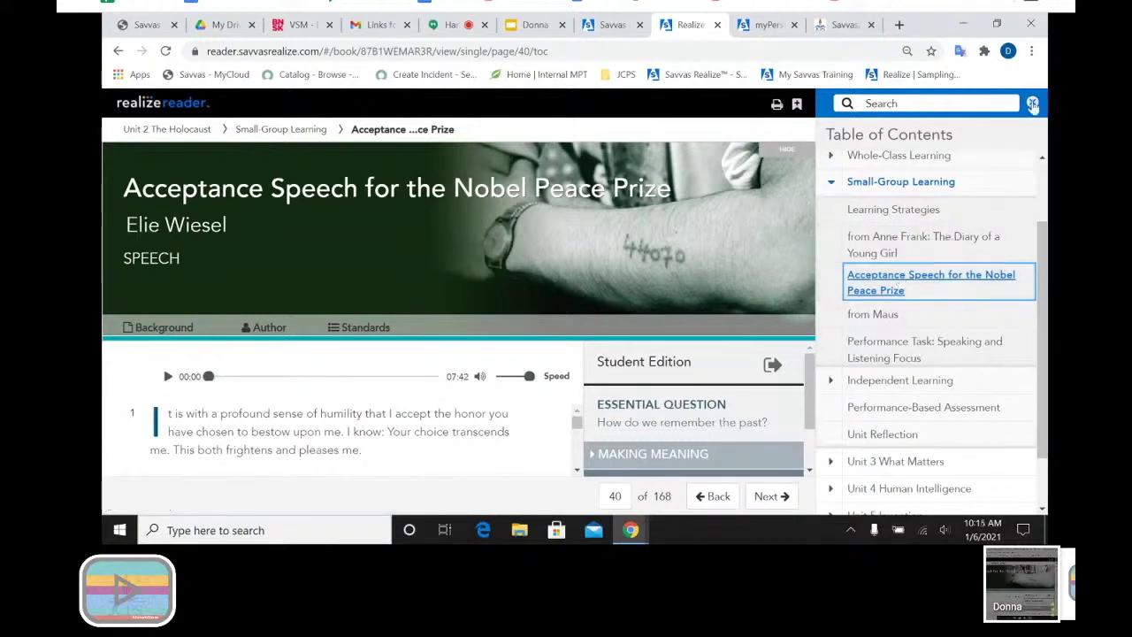
pyautogui.click(1032, 104)
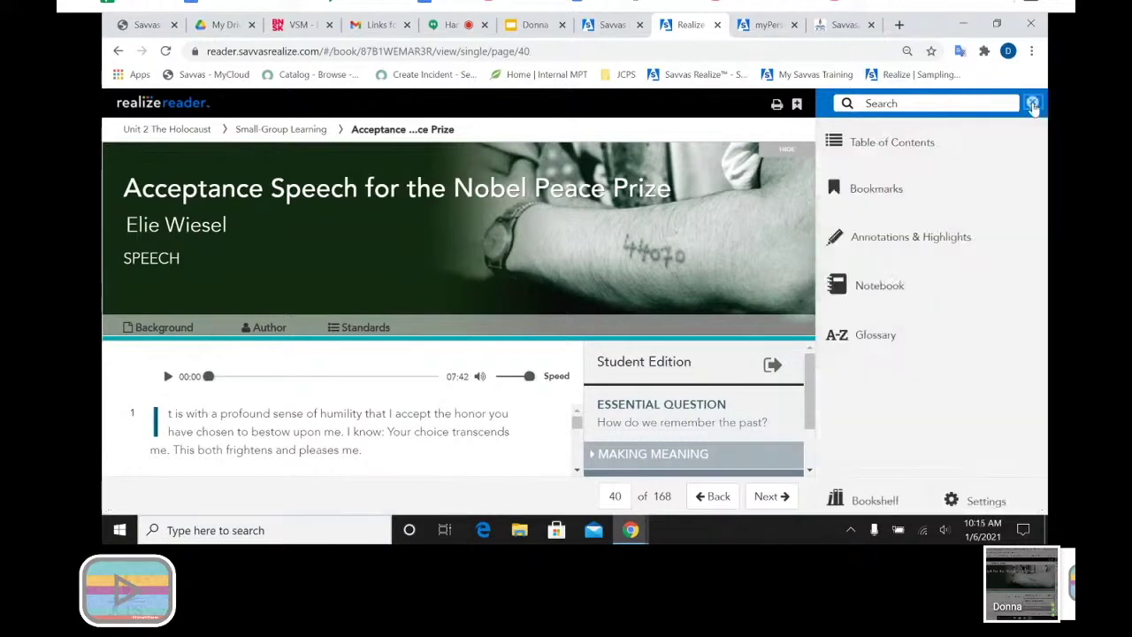
# Close the reader menu and preview the Background, Author and Standards panels, leaving Author open.
pyautogui.click(1032, 104)
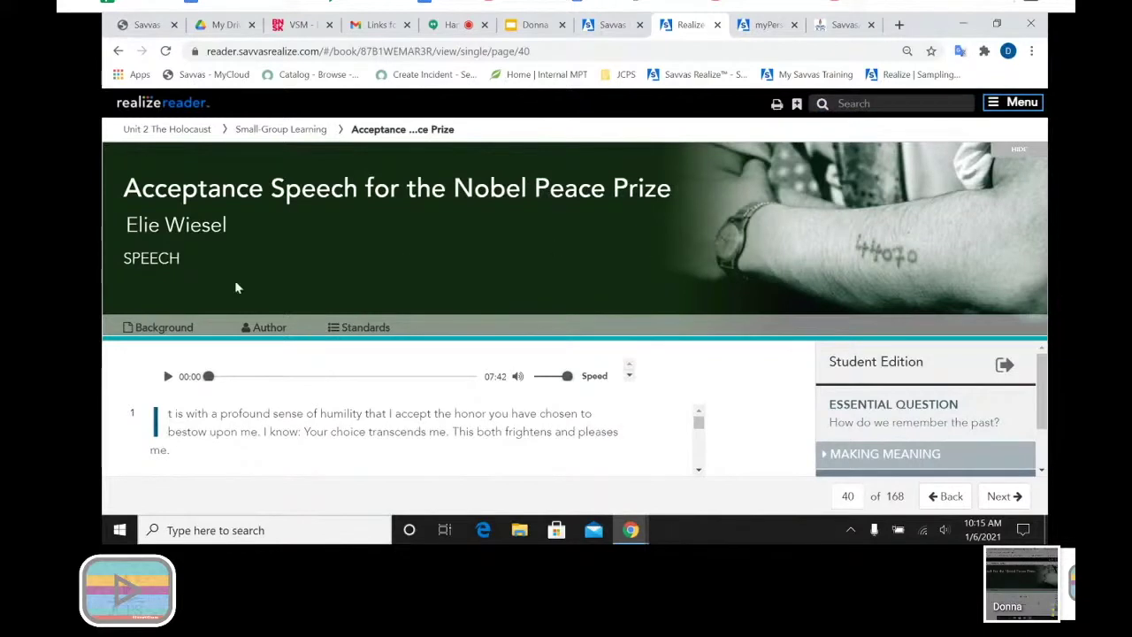
pyautogui.click(173, 332)
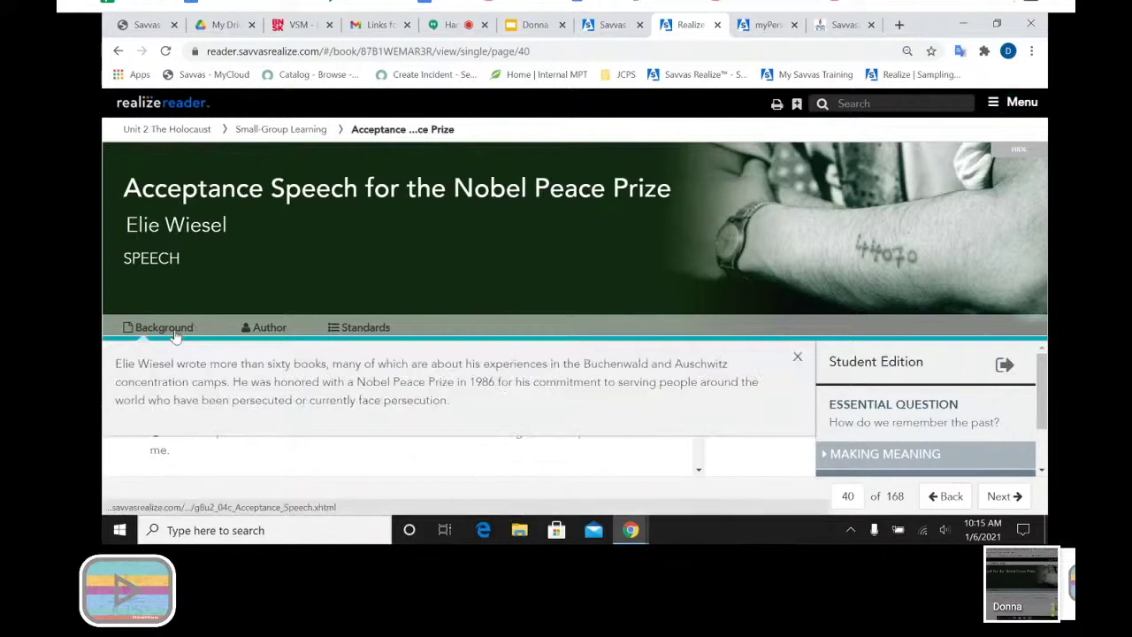
pyautogui.click(274, 329)
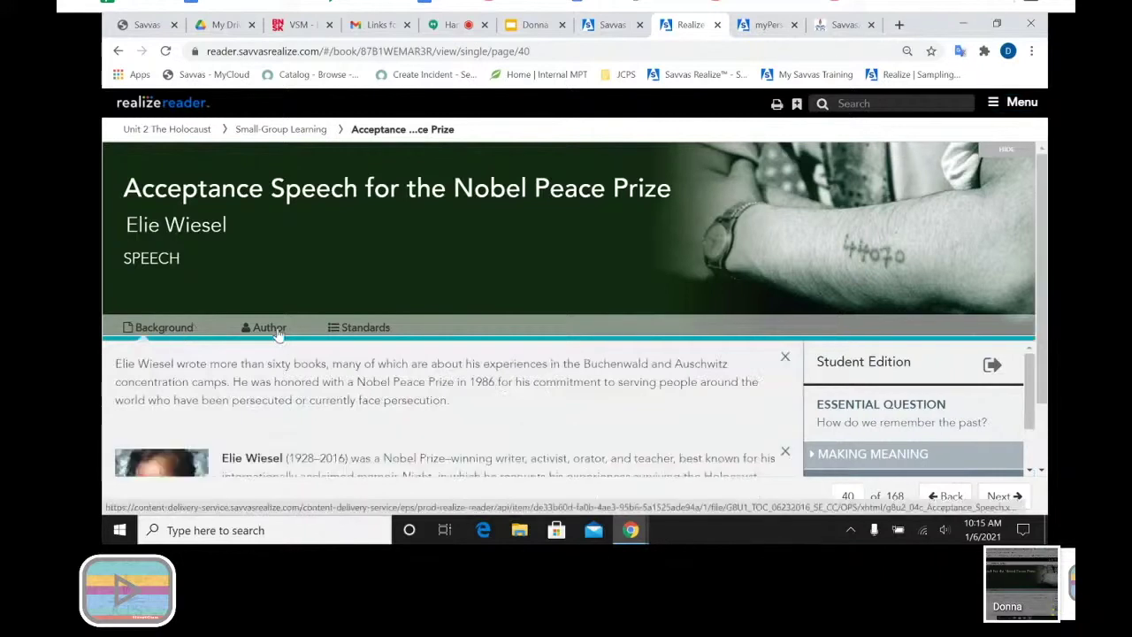
pyautogui.click(172, 332)
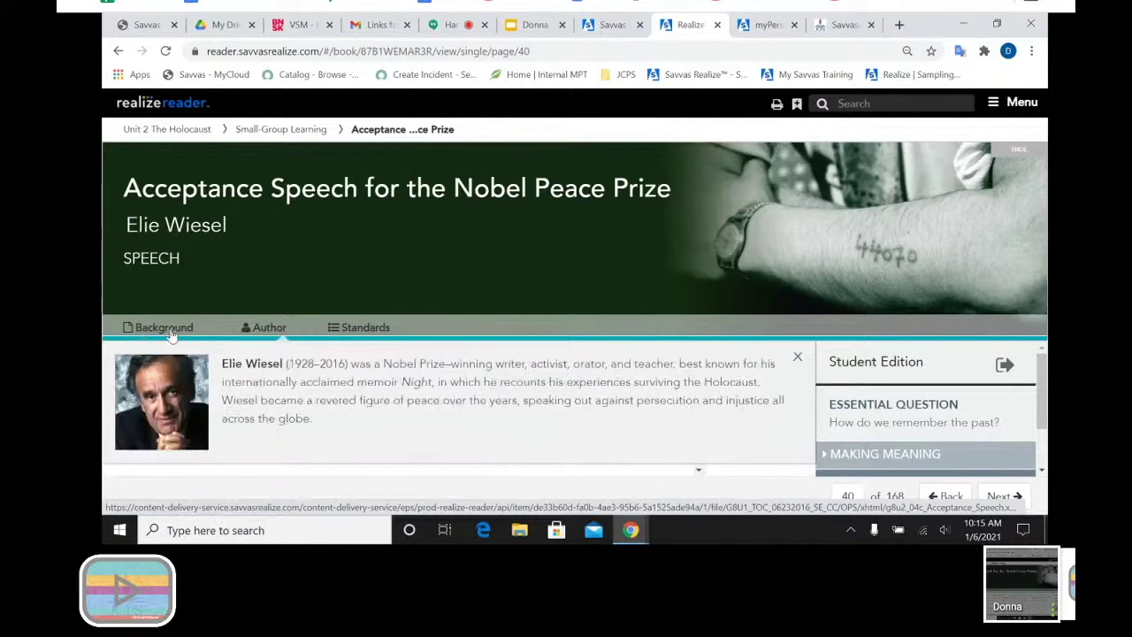
pyautogui.click(356, 329)
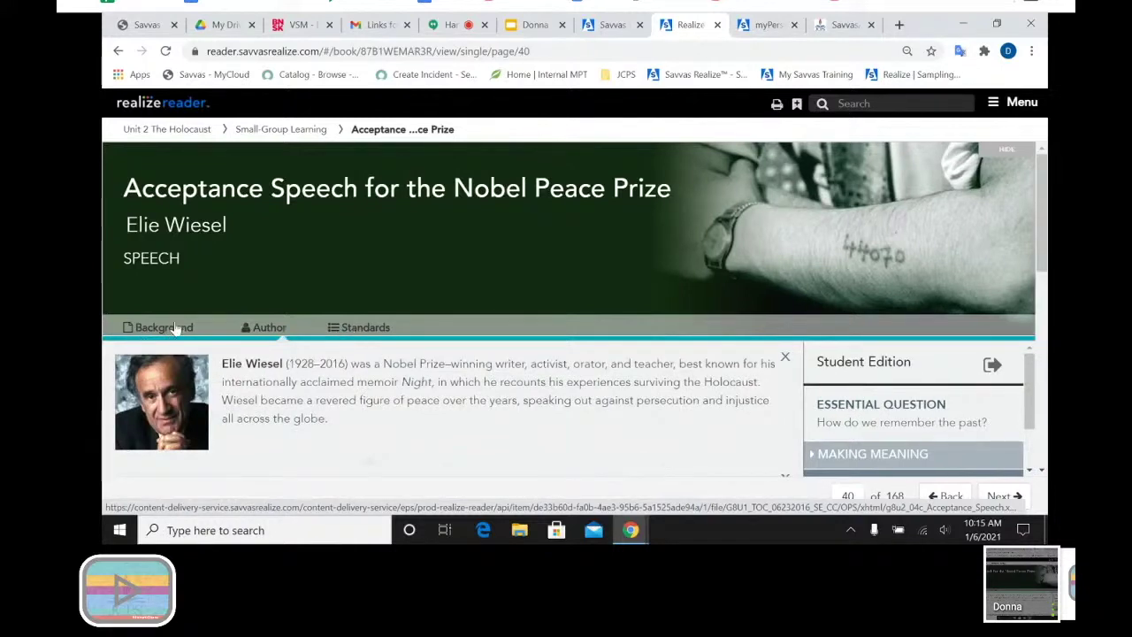
pyautogui.click(370, 334)
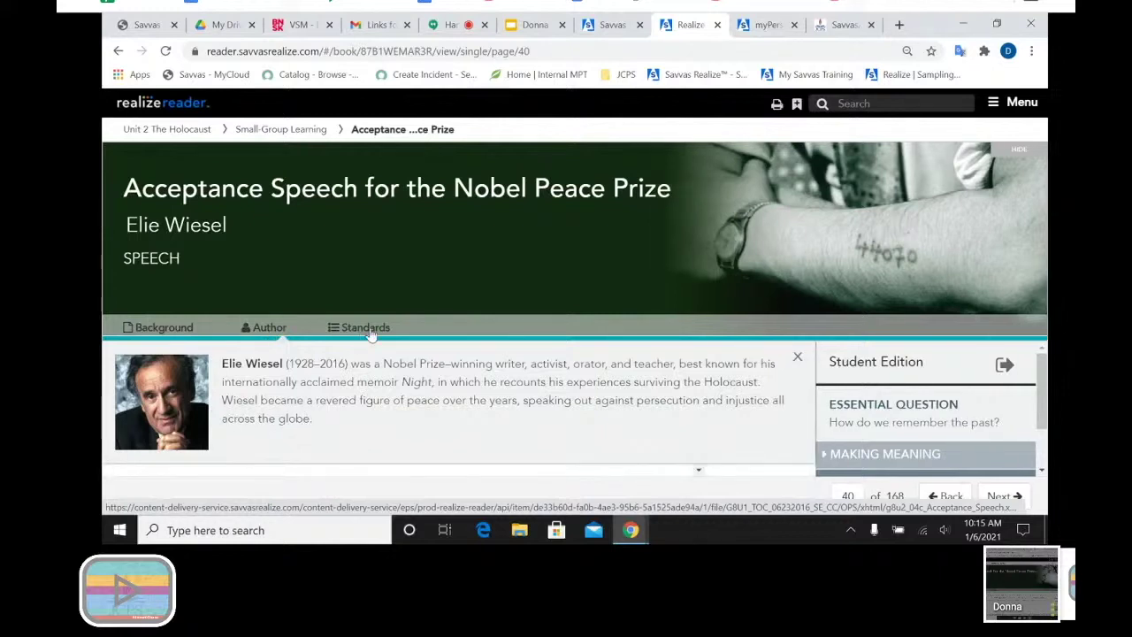
# Collapse the title banner and scroll the speech down to paragraph 8.
pyautogui.click(1008, 156)
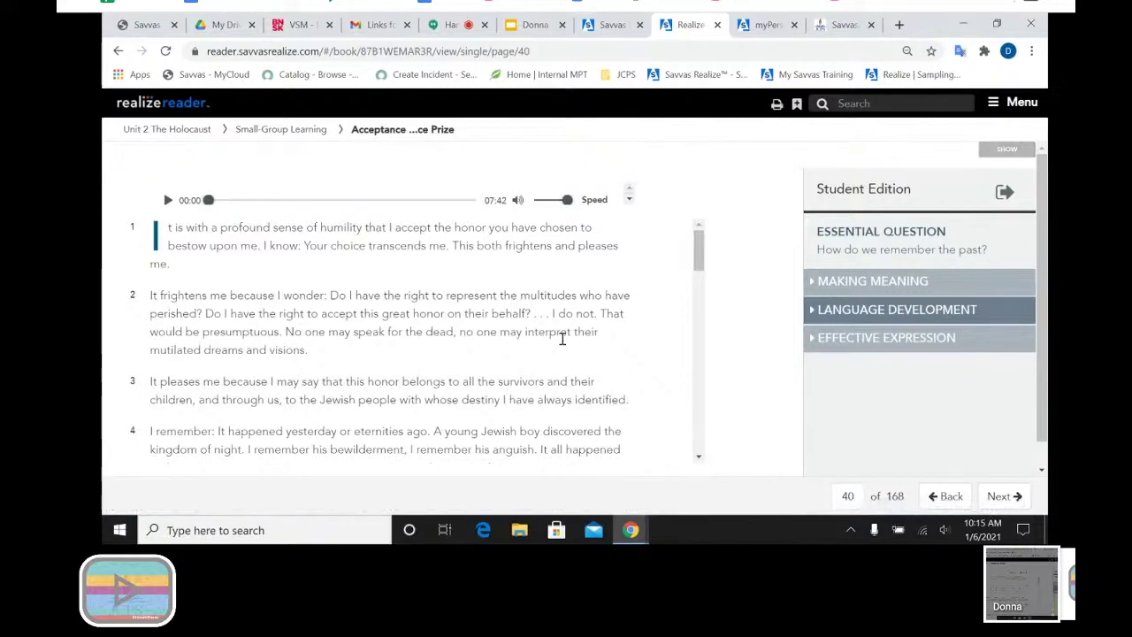
pyautogui.scroll(-3, 570, 379)
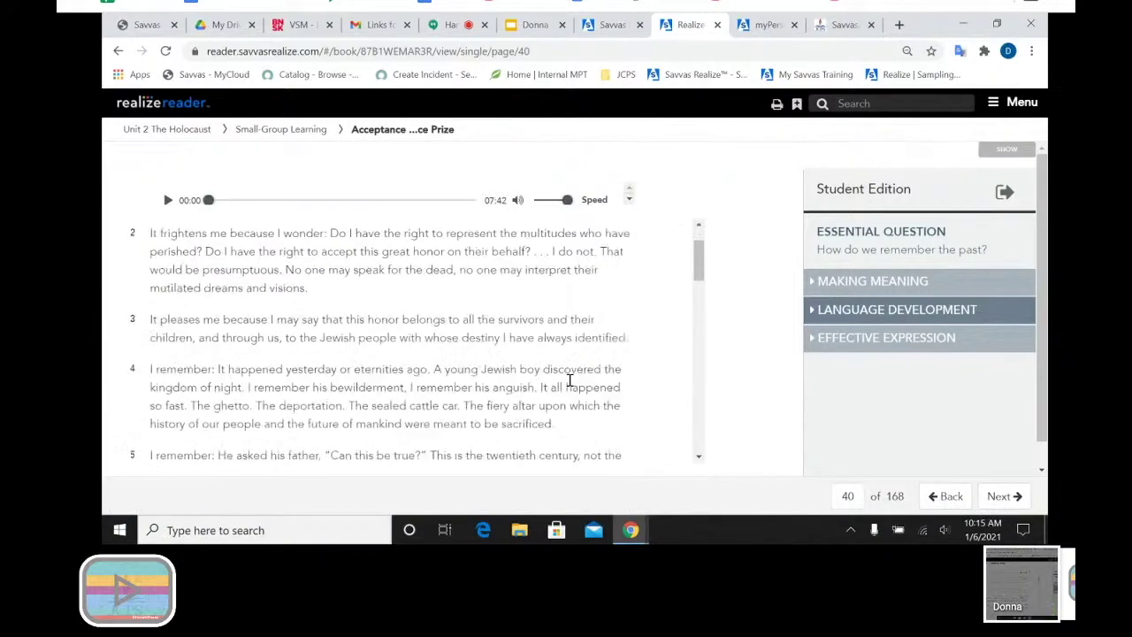
pyautogui.scroll(-6, 570, 380)
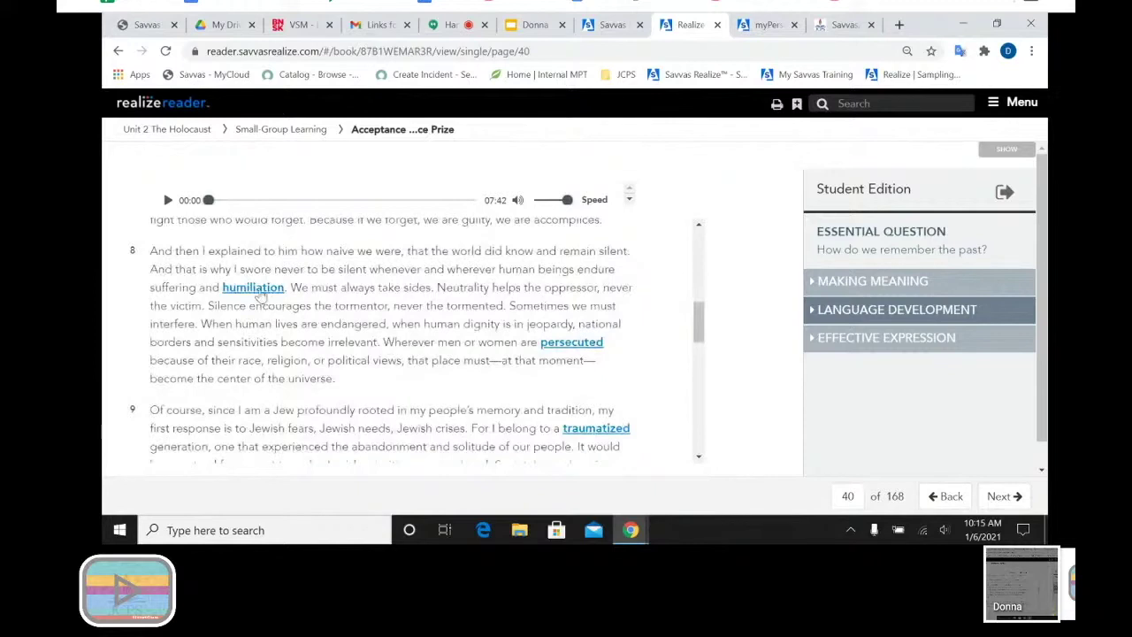
# Look up 'humiliation' in the glossary, view its Russian translation, then close it.
pyautogui.click(258, 294)
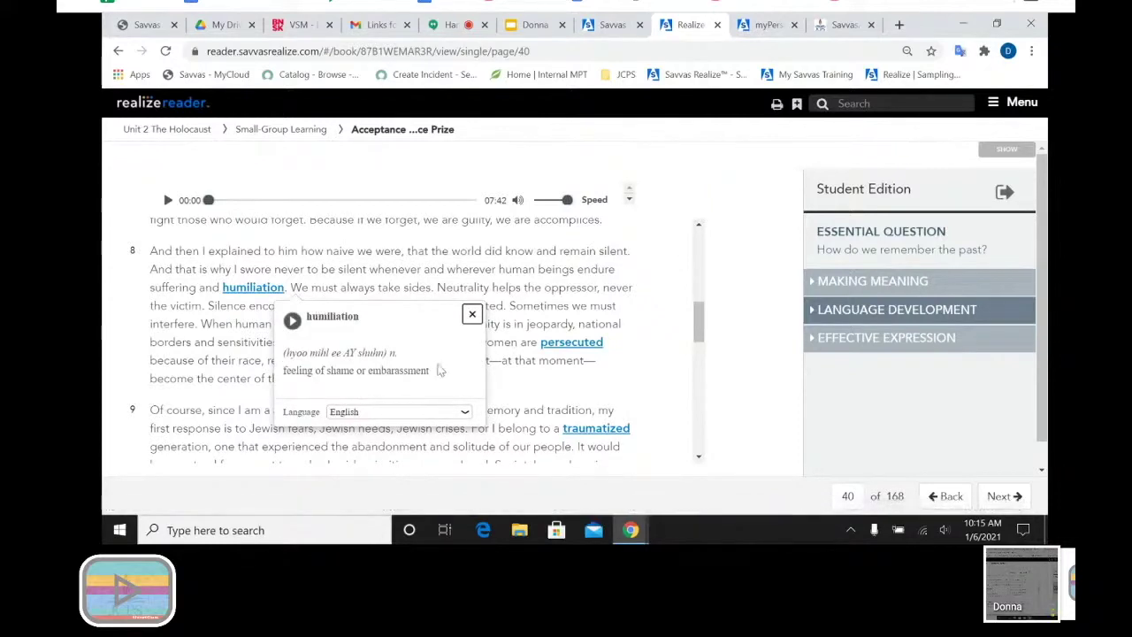
pyautogui.click(464, 414)
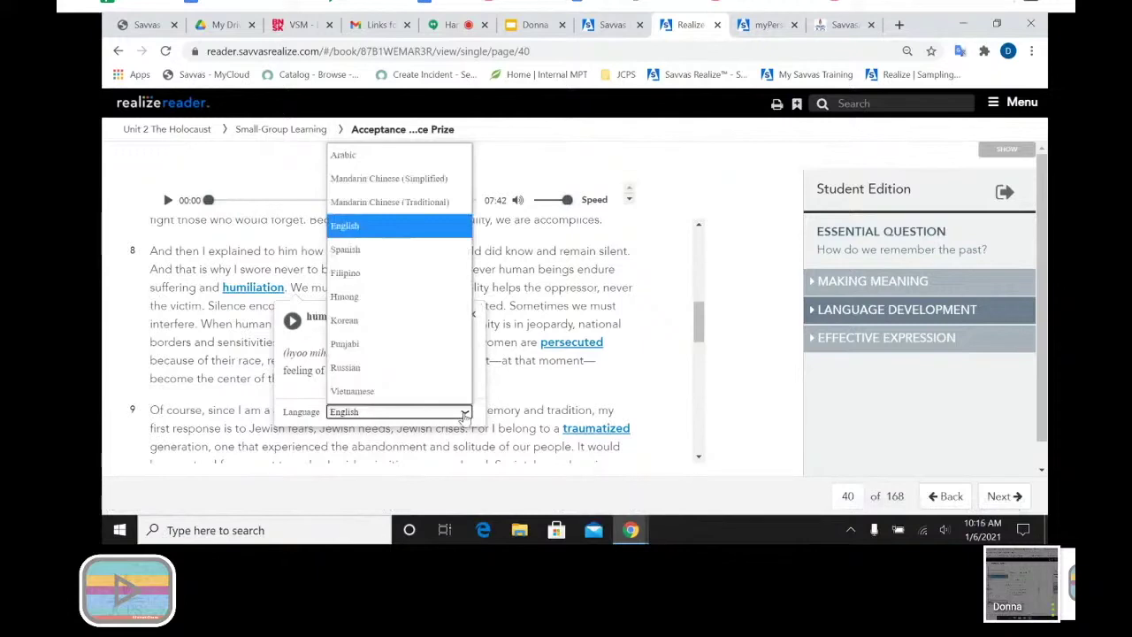
pyautogui.click(440, 377)
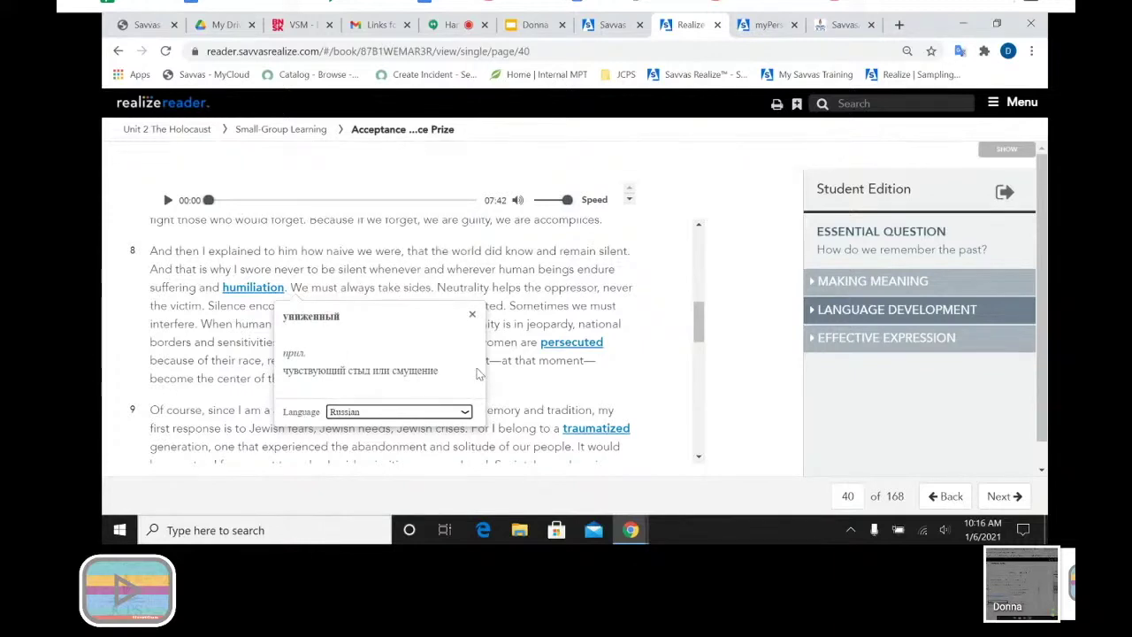
pyautogui.click(471, 315)
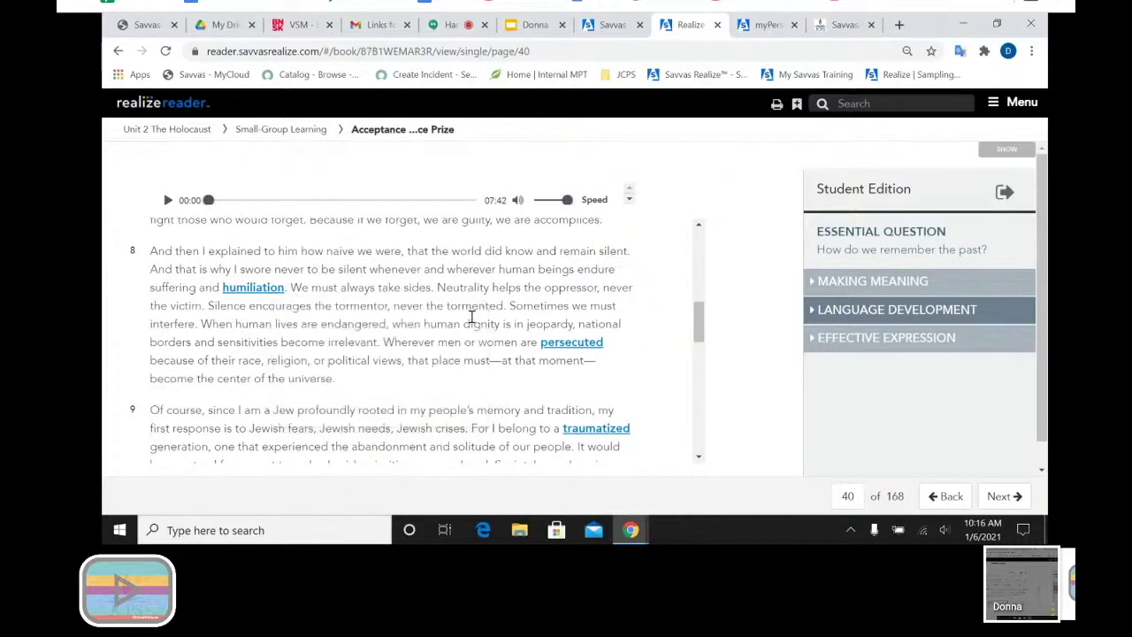
# Reopen the 'humiliation' entry in English, play its pronunciation, and close the pop-up.
pyautogui.click(266, 292)
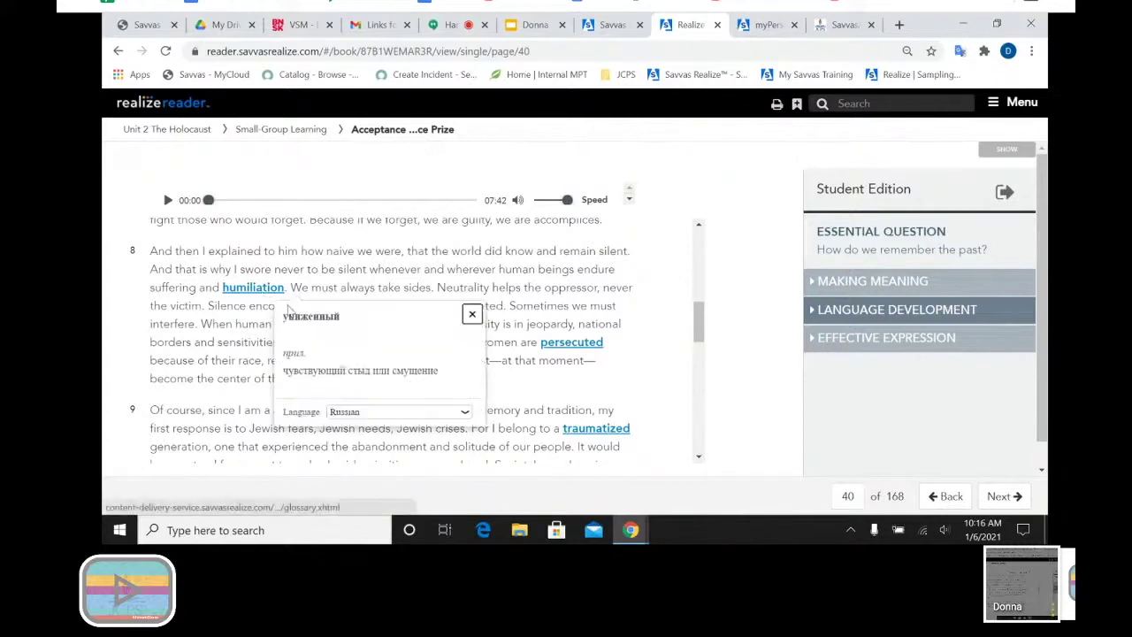
pyautogui.click(463, 412)
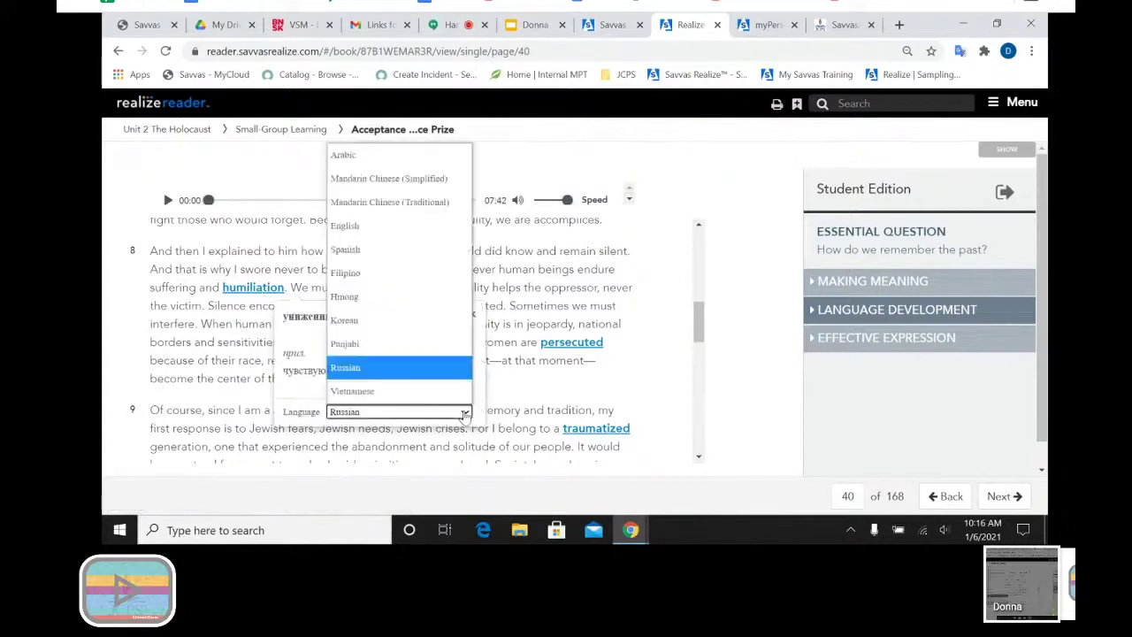
pyautogui.click(422, 233)
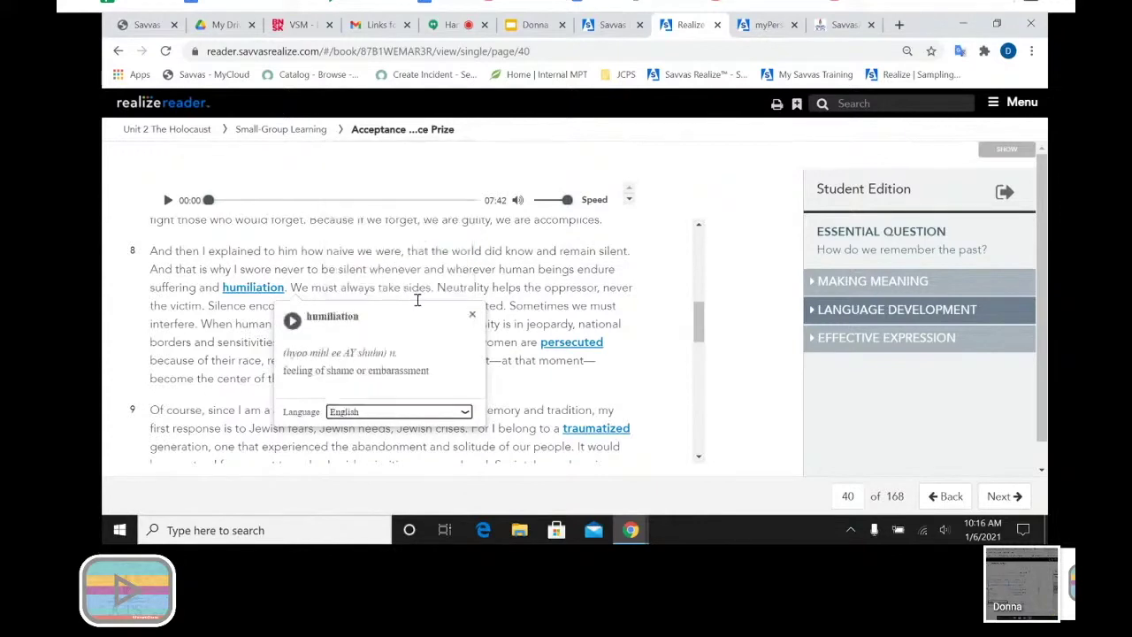
pyautogui.click(292, 321)
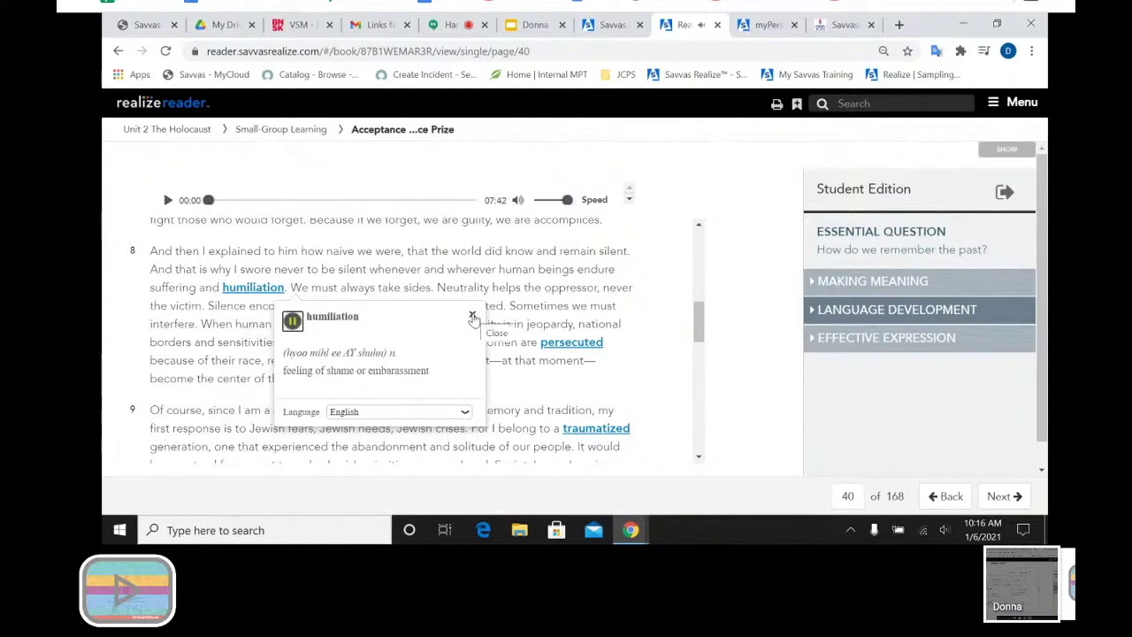
pyautogui.click(472, 317)
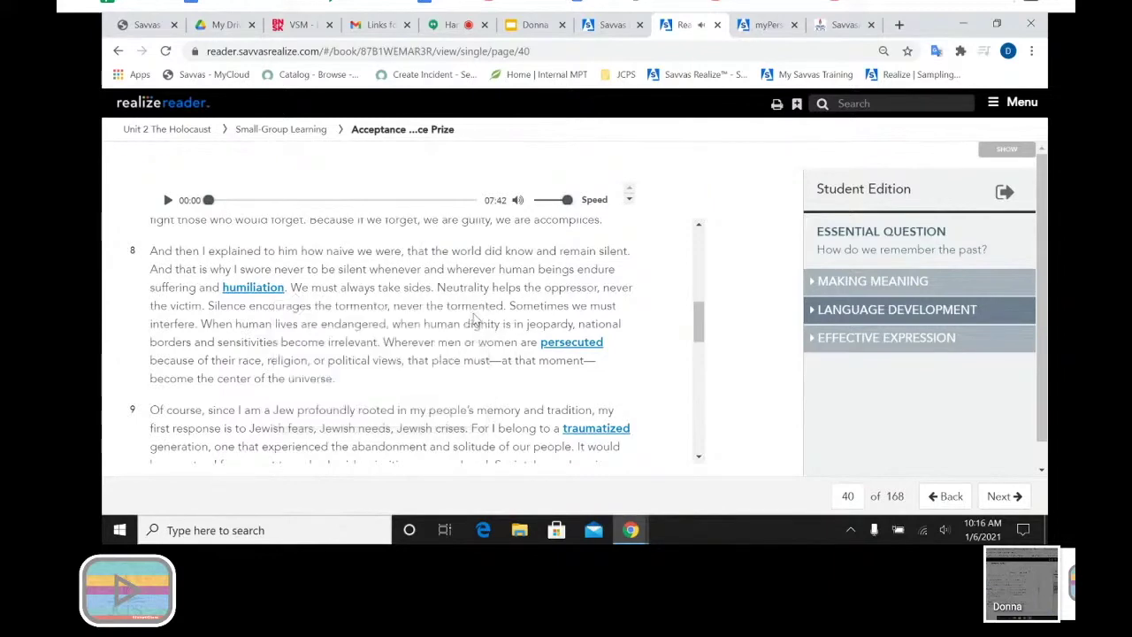
pyautogui.scroll(3, 363, 310)
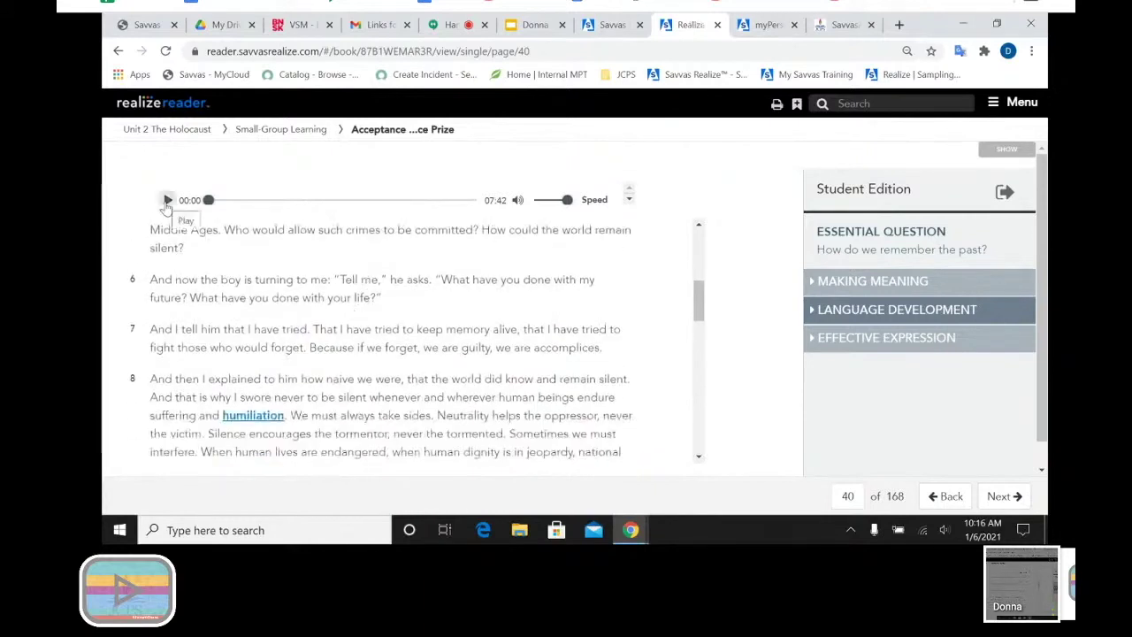
# Play the speech's read-aloud audio for a few seconds, pause it at 00:03, and skim the text.
pyautogui.click(167, 200)
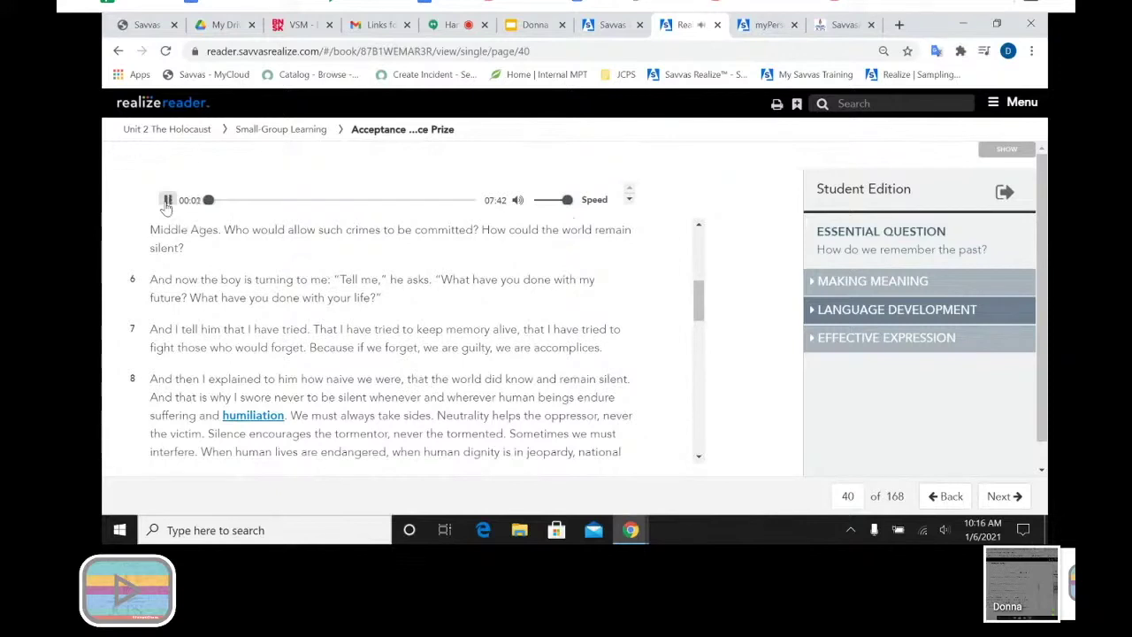
pyautogui.click(168, 200)
pyautogui.scroll(-5, 569, 385)
pyautogui.scroll(-7, 570, 385)
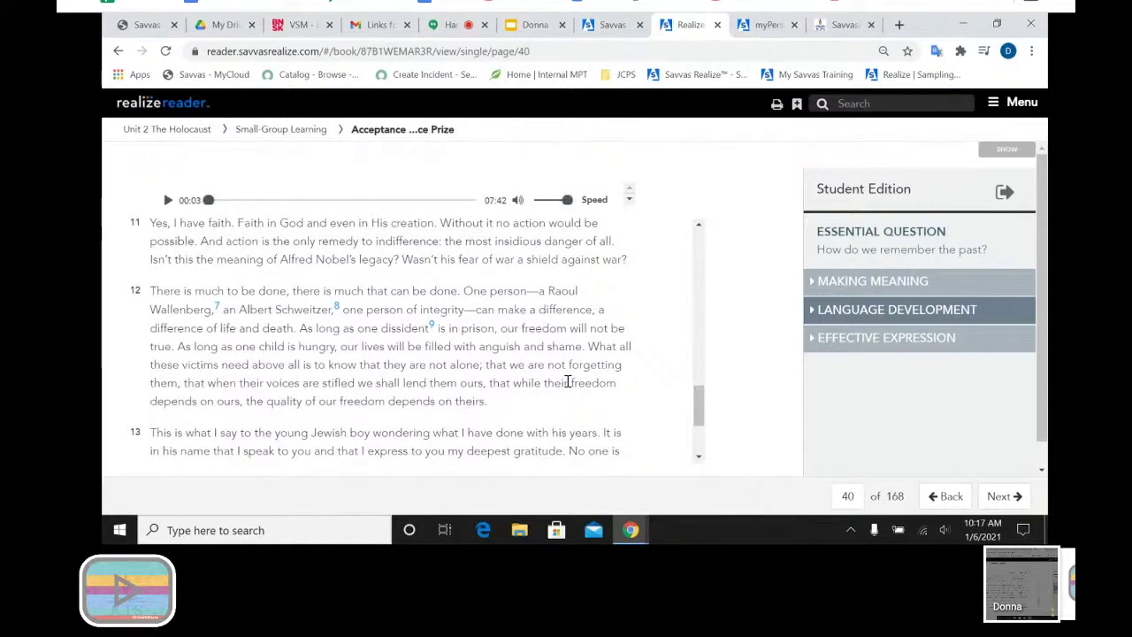
pyautogui.scroll(1, 566, 382)
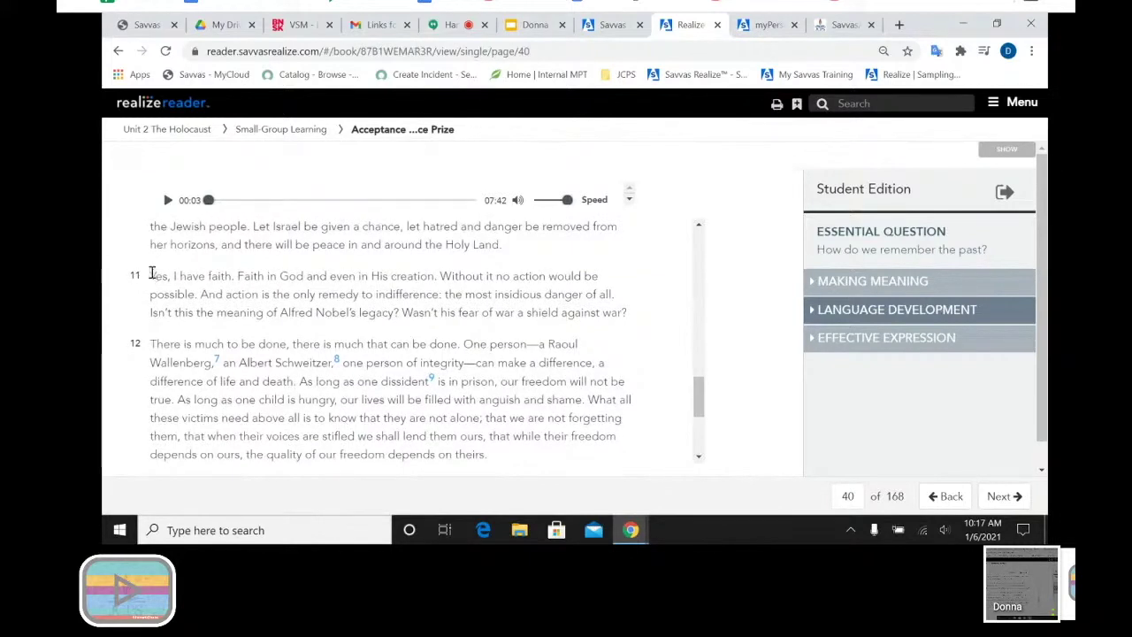
# Mark the opening sentences of paragraph 11 with a pink circle annotation.
pyautogui.moveTo(151, 274); pyautogui.dragTo(399, 315)
pyautogui.scroll(-1, 526, 343)
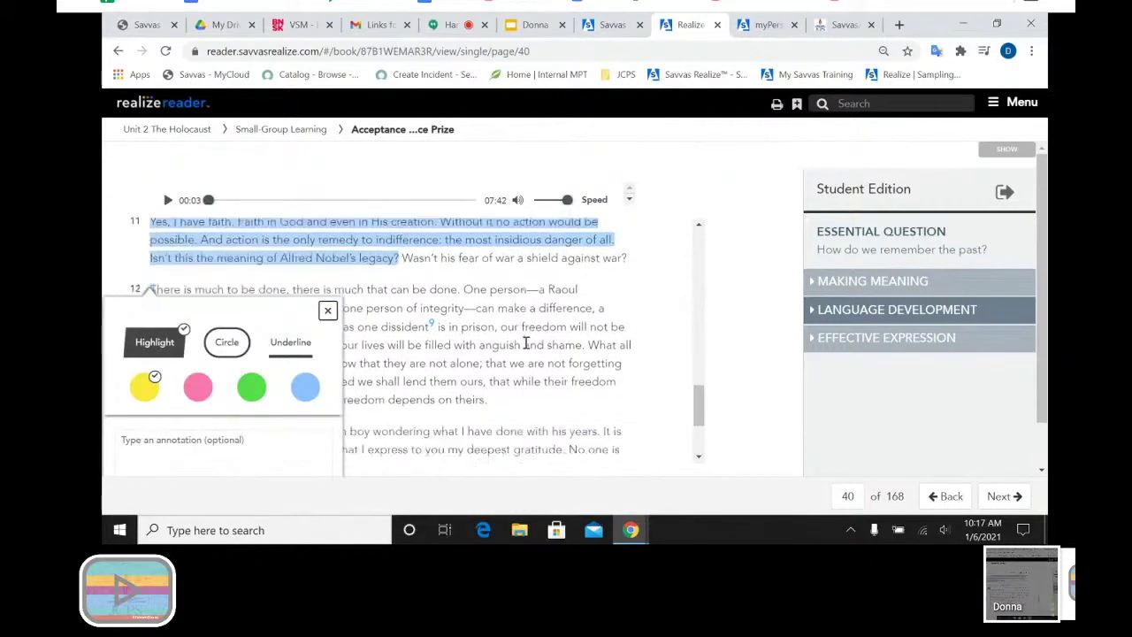
pyautogui.scroll(-1, 327, 383)
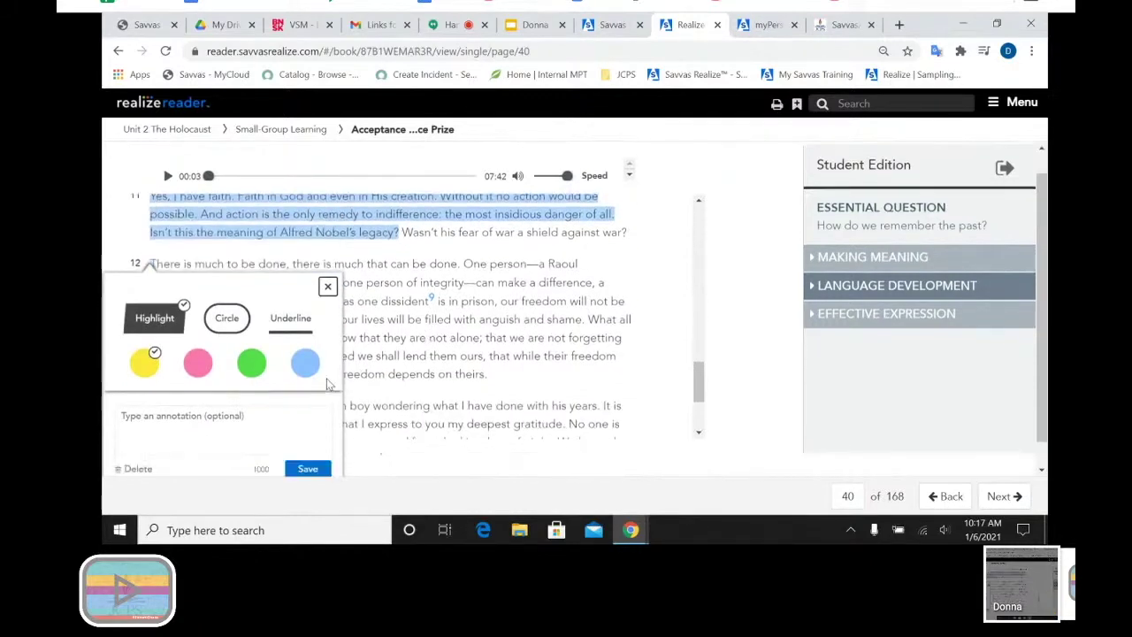
pyautogui.click(198, 334)
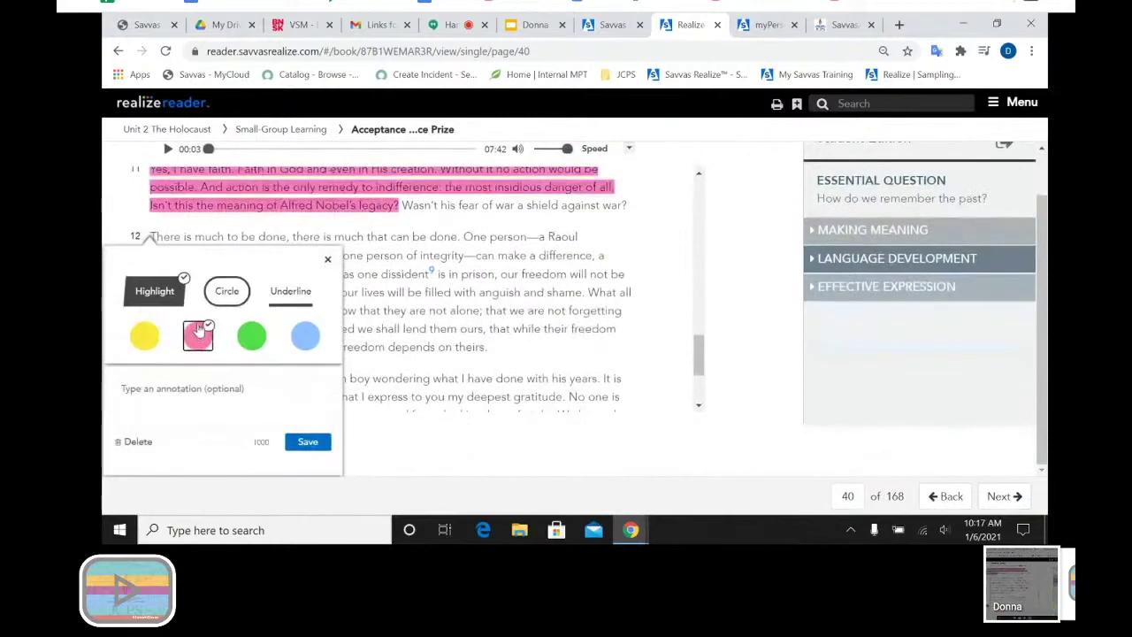
pyautogui.click(239, 299)
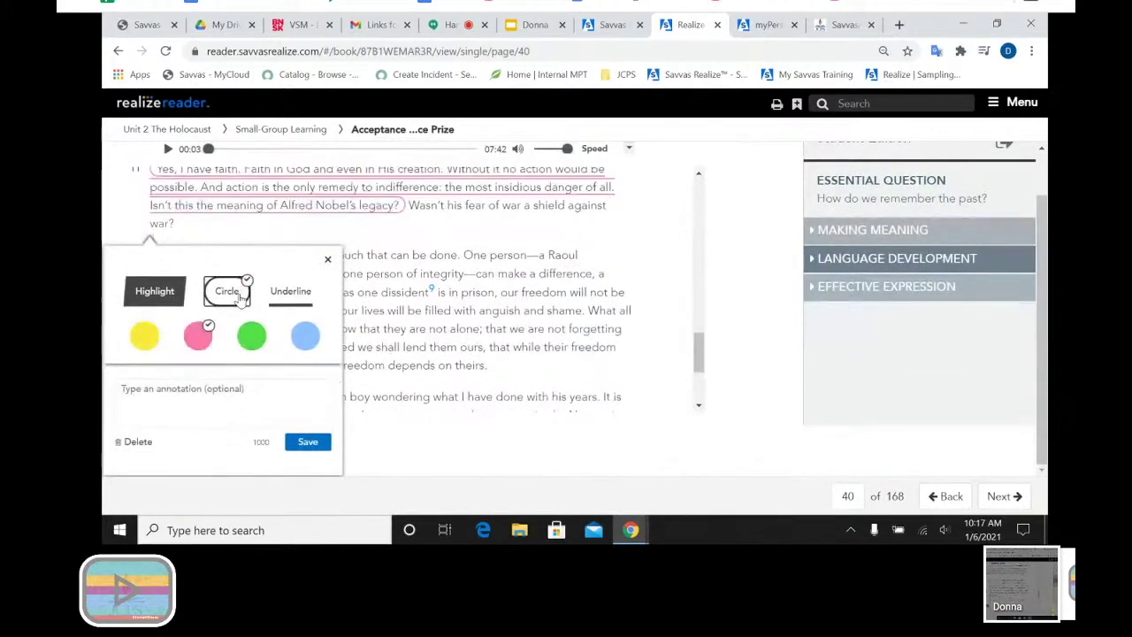
# Attach and save the note 'This is answer' to the circled passage.
pyautogui.click(247, 395)
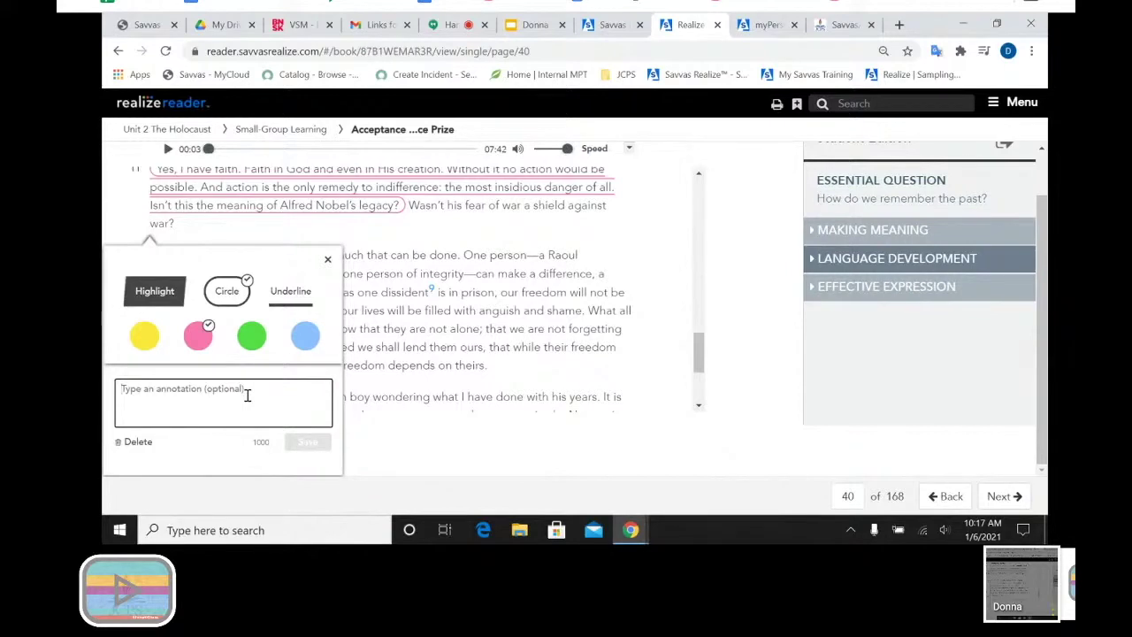
pyautogui.write('This ')
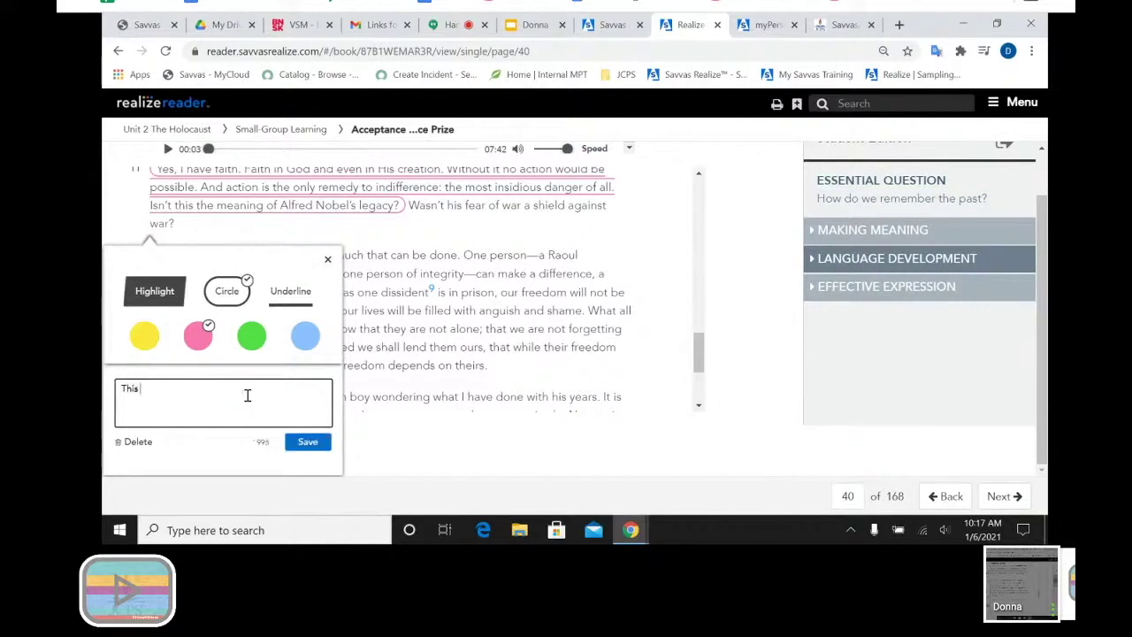
pyautogui.write('is answer')
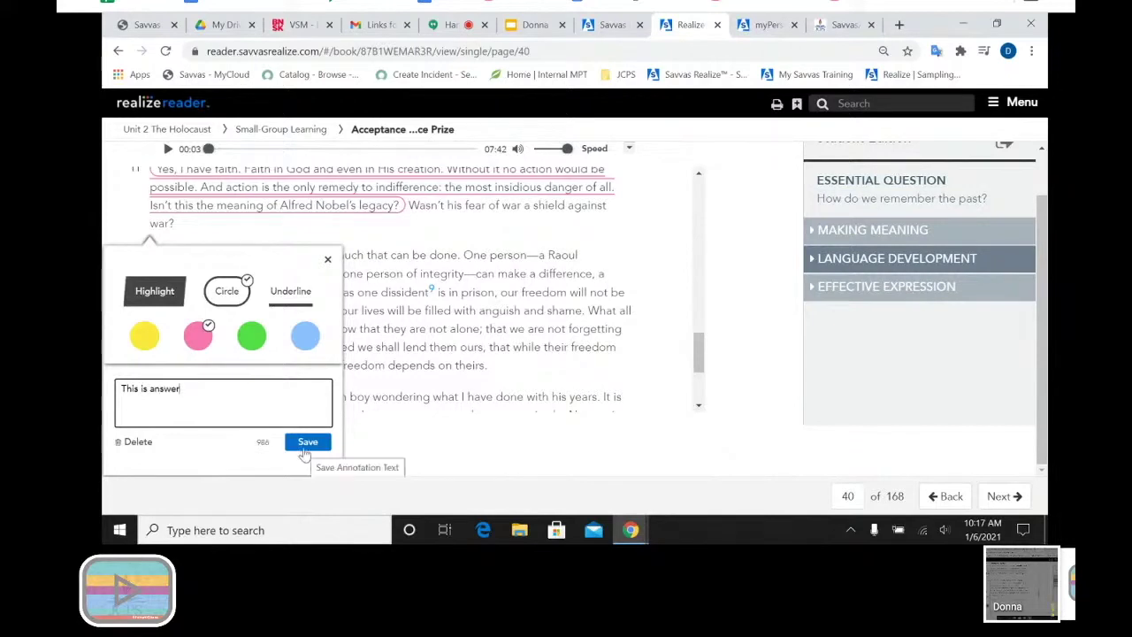
pyautogui.click(305, 448)
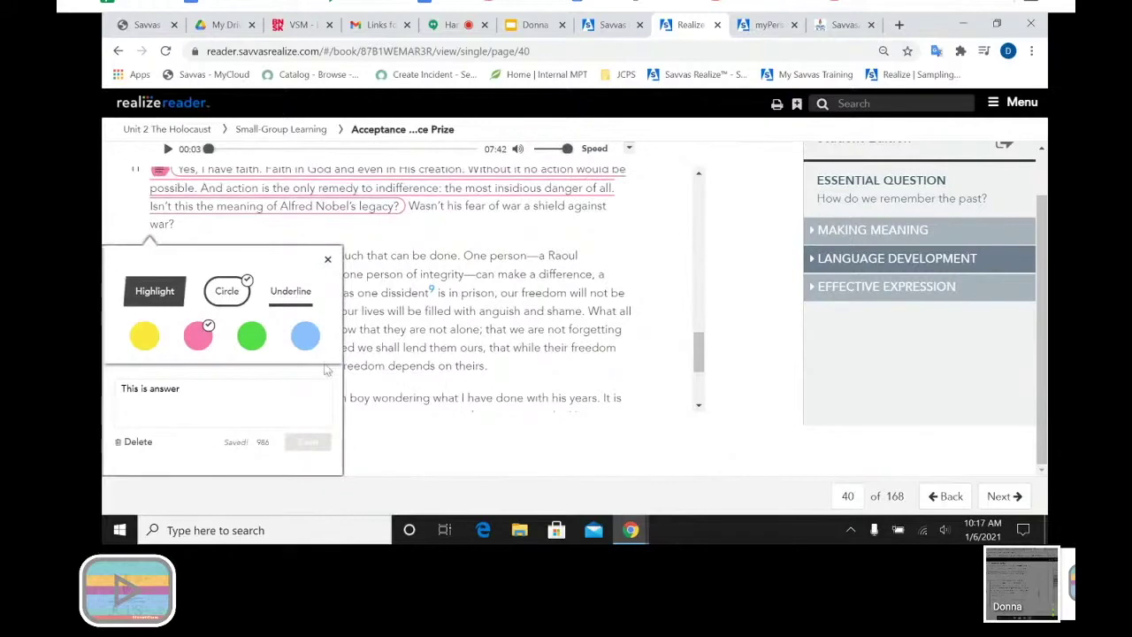
pyautogui.click(327, 259)
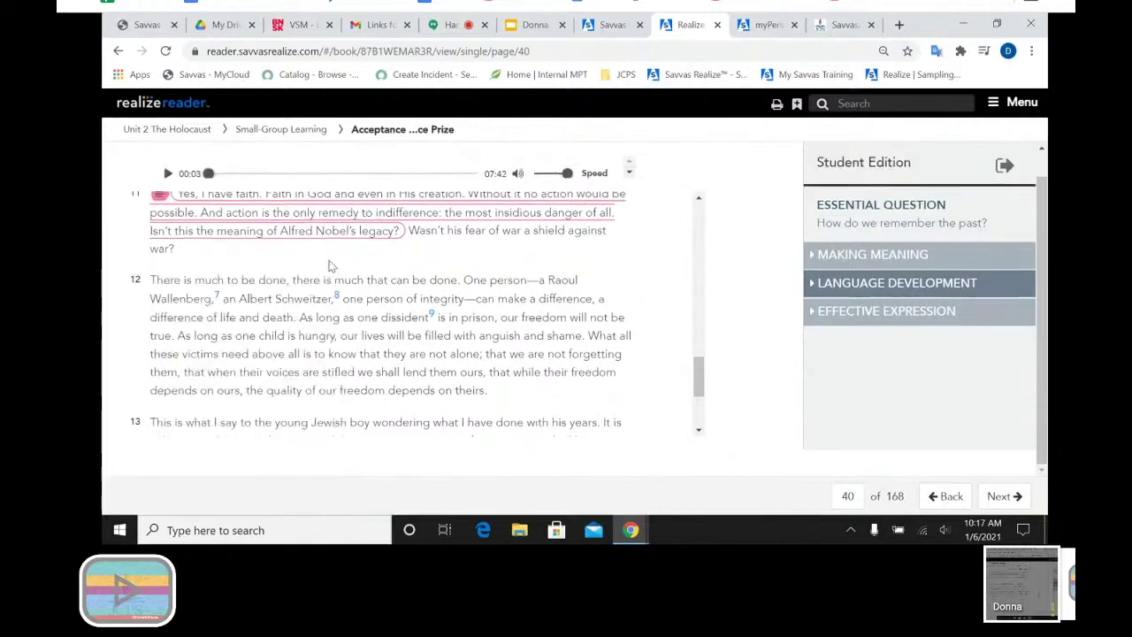
# Reopen the paragraph 11 note to check it, then close it again.
pyautogui.scroll(1, 329, 265)
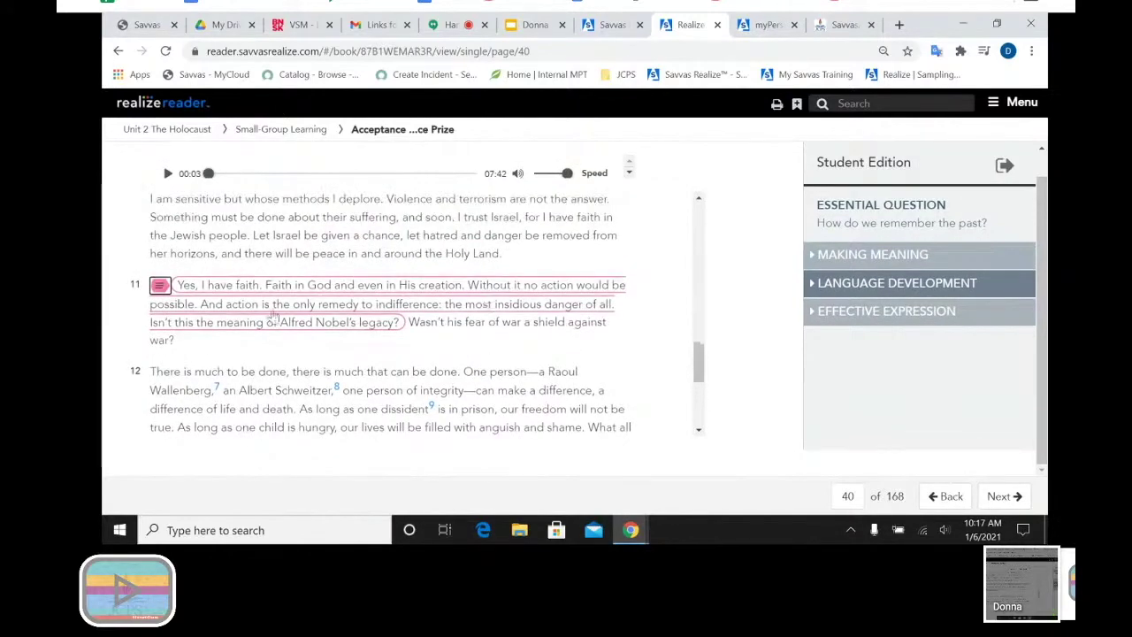
pyautogui.click(159, 286)
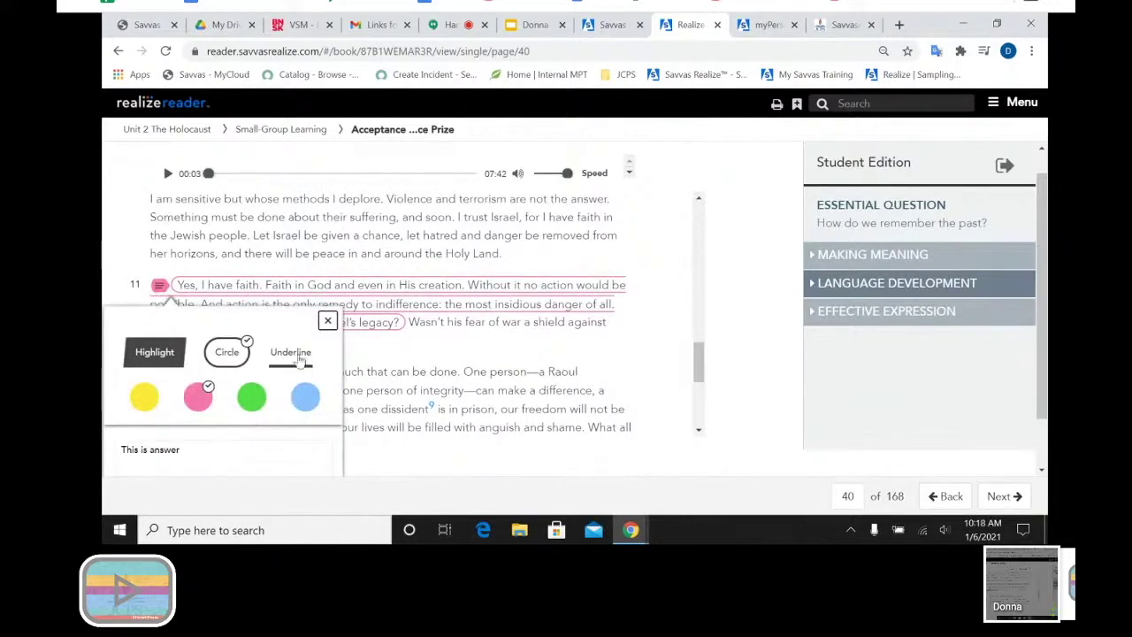
pyautogui.click(327, 320)
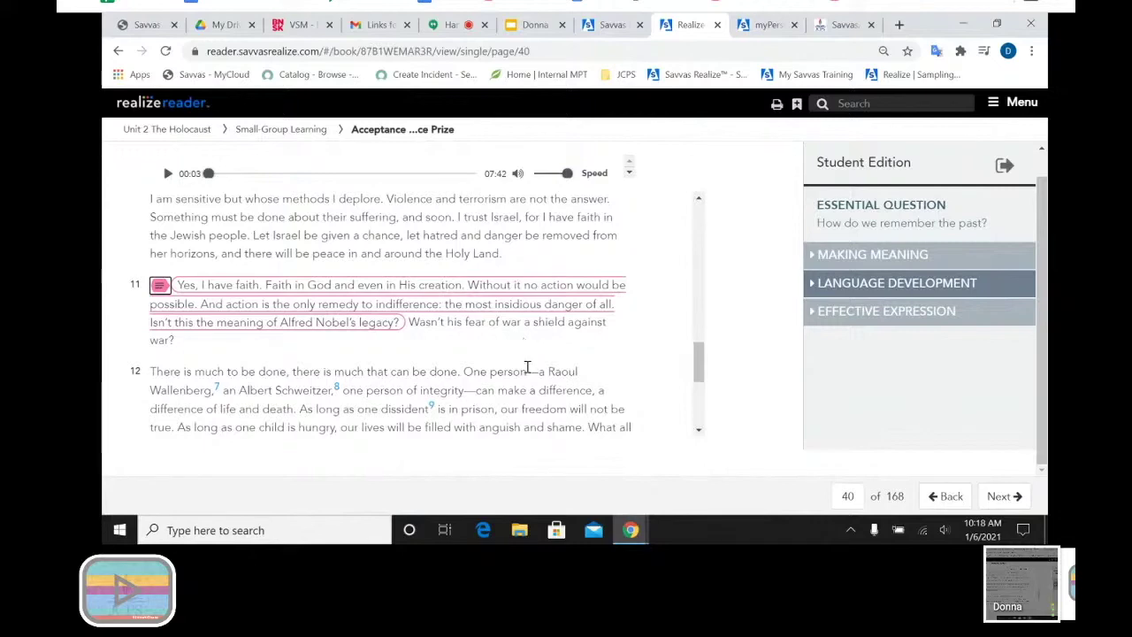
pyautogui.scroll(-2, 525, 366)
pyautogui.scroll(-3, 526, 370)
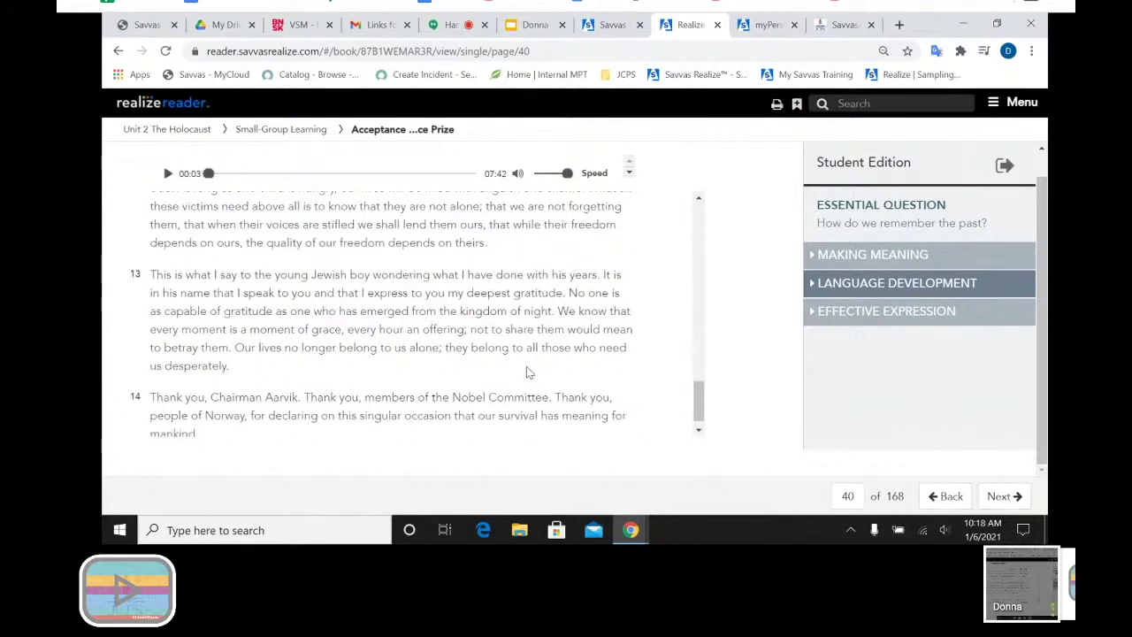
pyautogui.scroll(3, 528, 372)
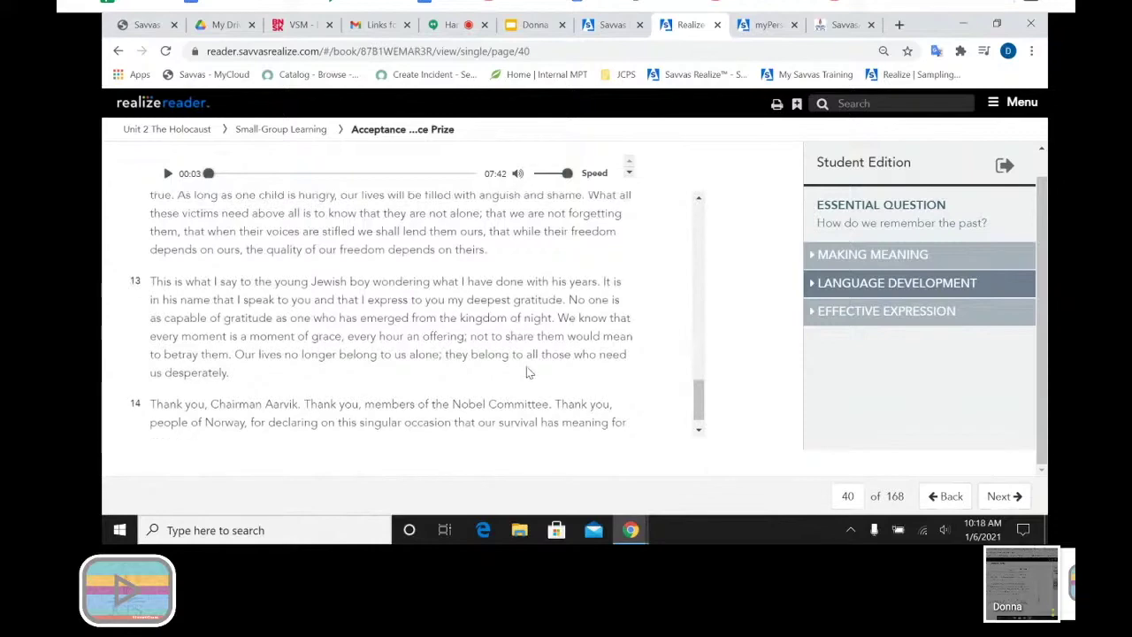
pyautogui.scroll(1, 526, 366)
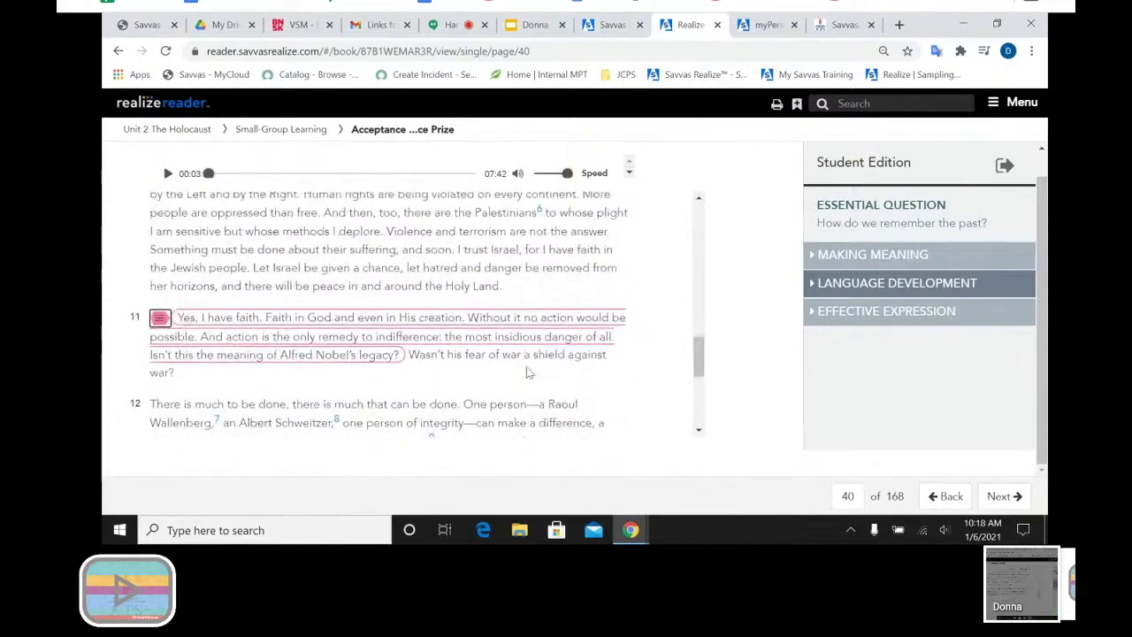
pyautogui.scroll(2, 527, 372)
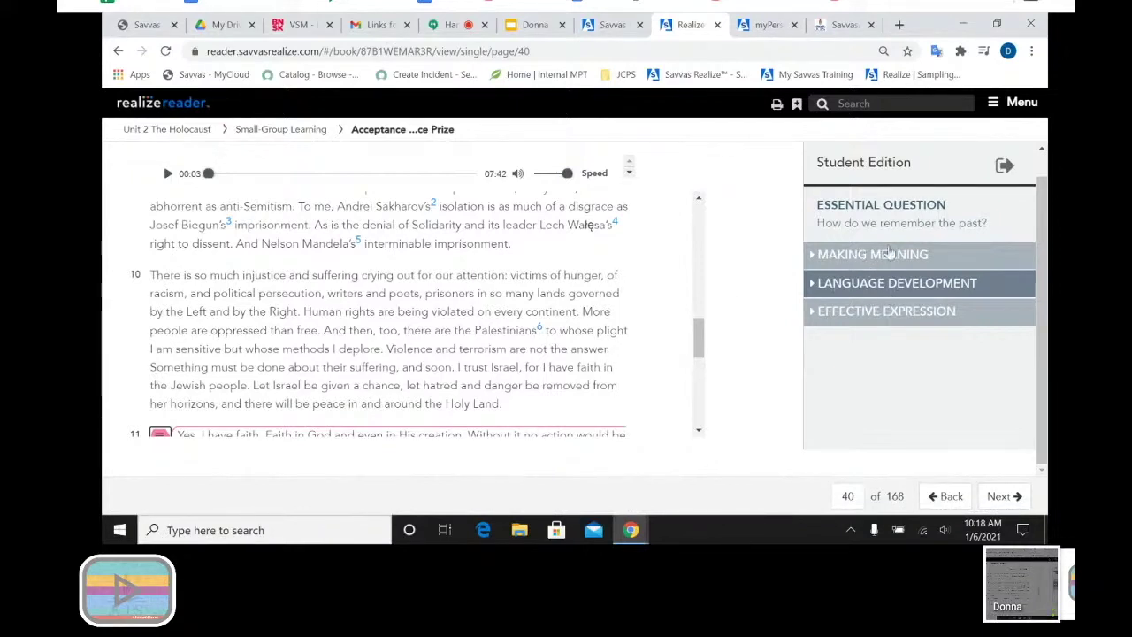
# Expand Making Meaning, then Language Development to show the Conventions lesson on perfect tenses.
pyautogui.click(814, 256)
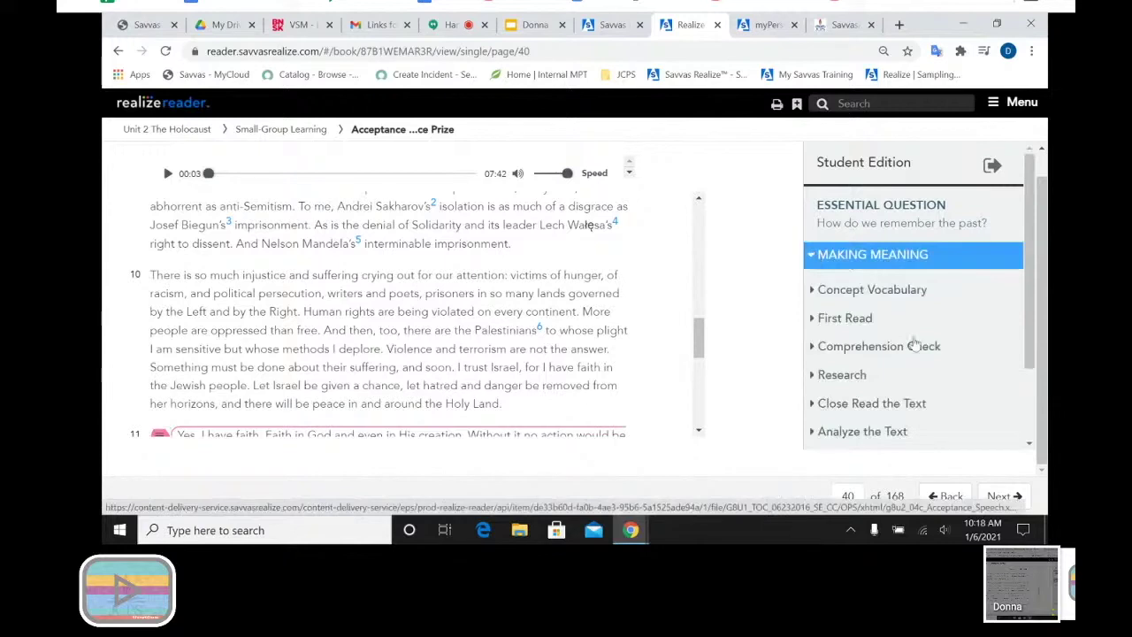
pyautogui.scroll(-1, 932, 360)
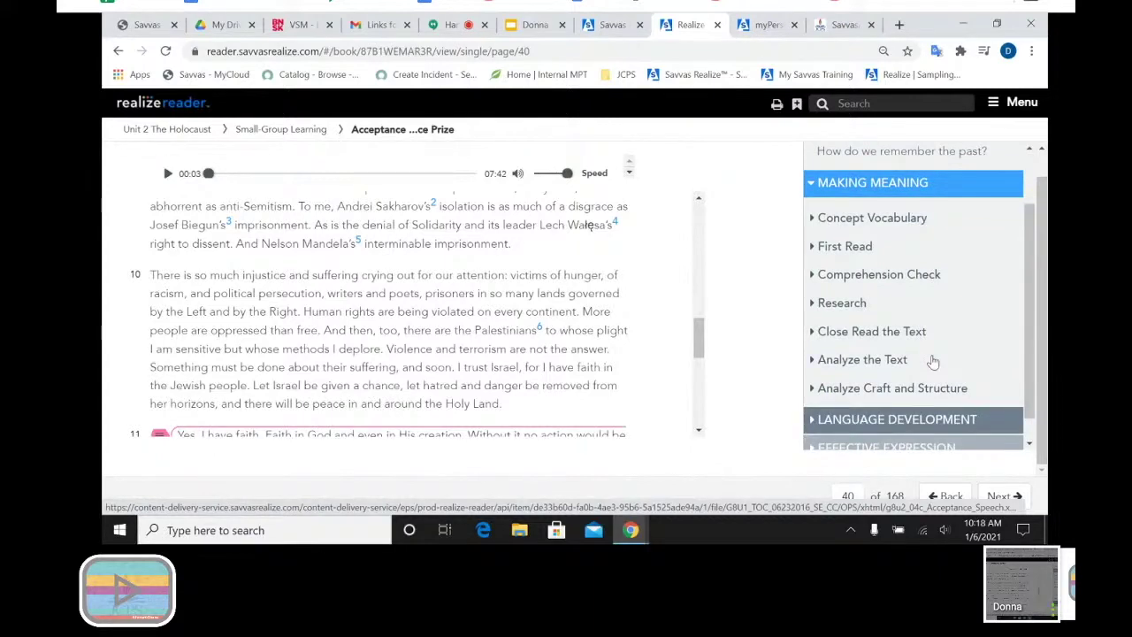
pyautogui.scroll(-1, 925, 341)
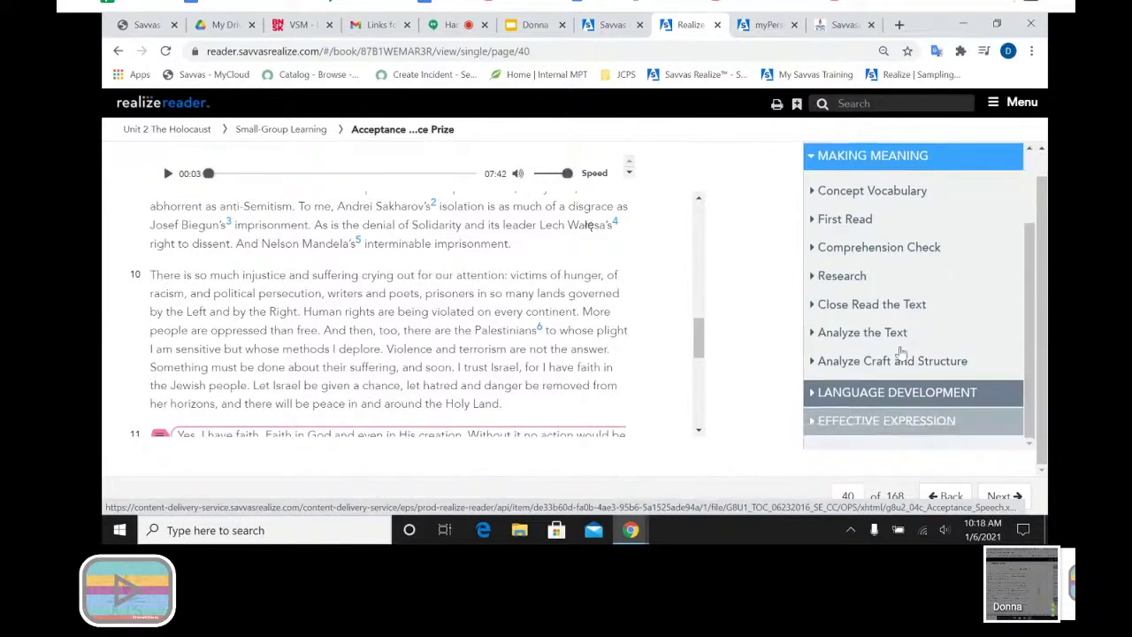
pyautogui.click(883, 395)
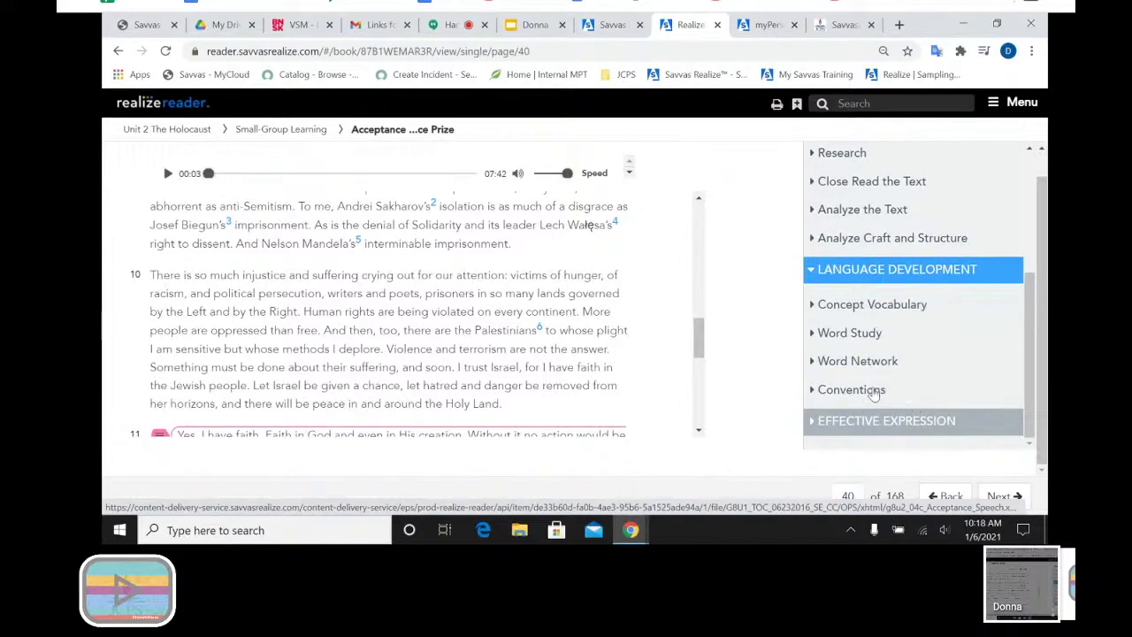
pyautogui.click(873, 391)
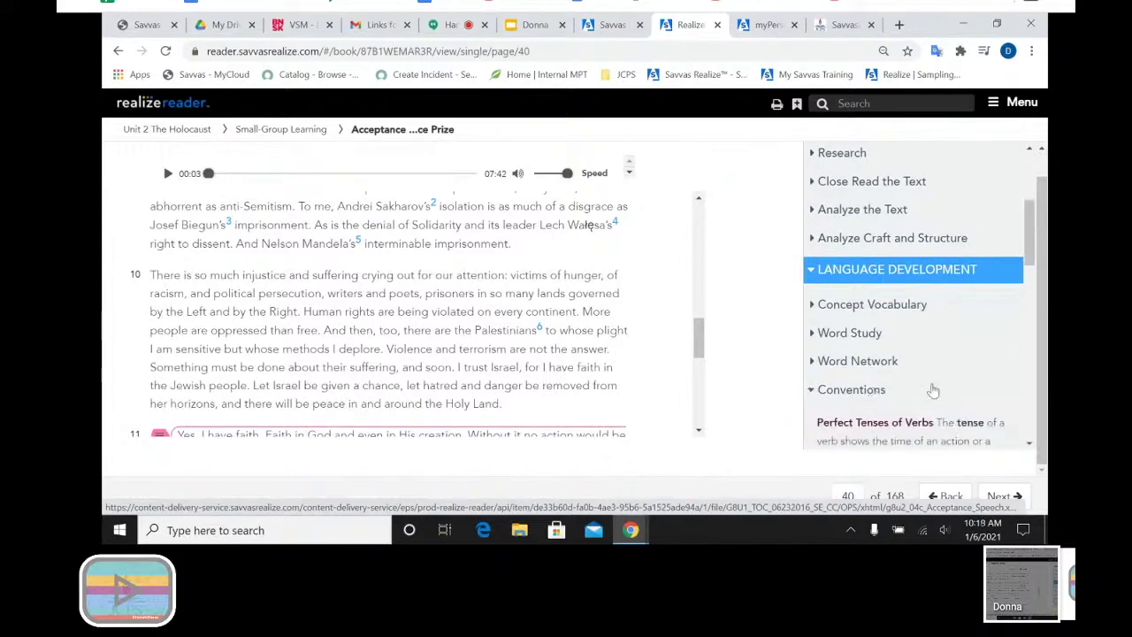
pyautogui.scroll(-2, 920, 363)
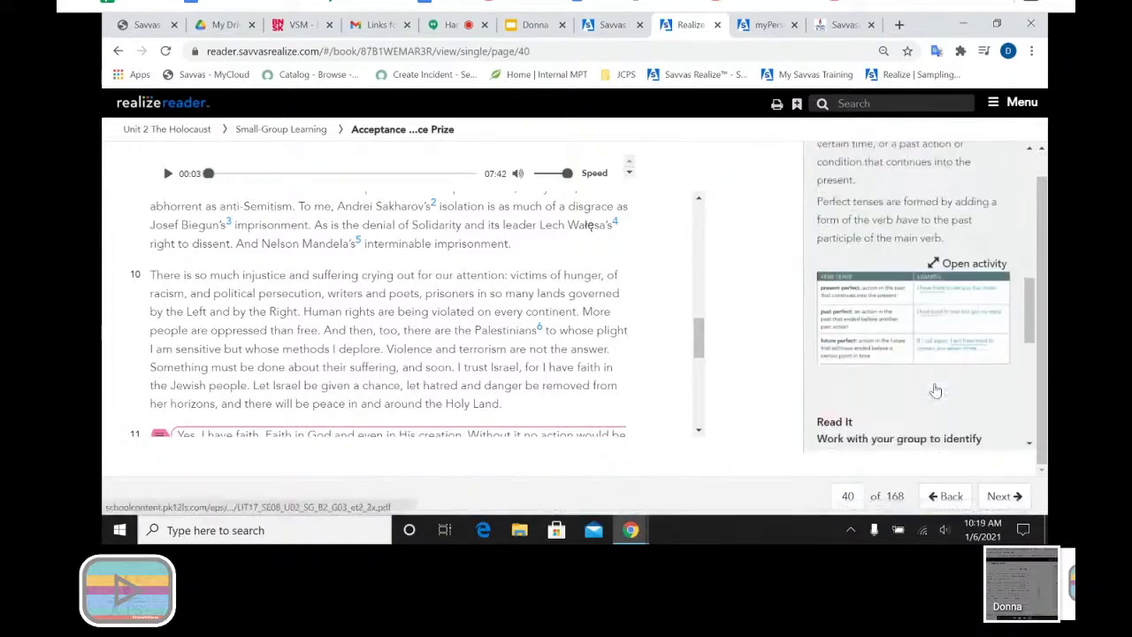
# Enlarge the verb-tense table to view it, then close it.
pyautogui.click(889, 327)
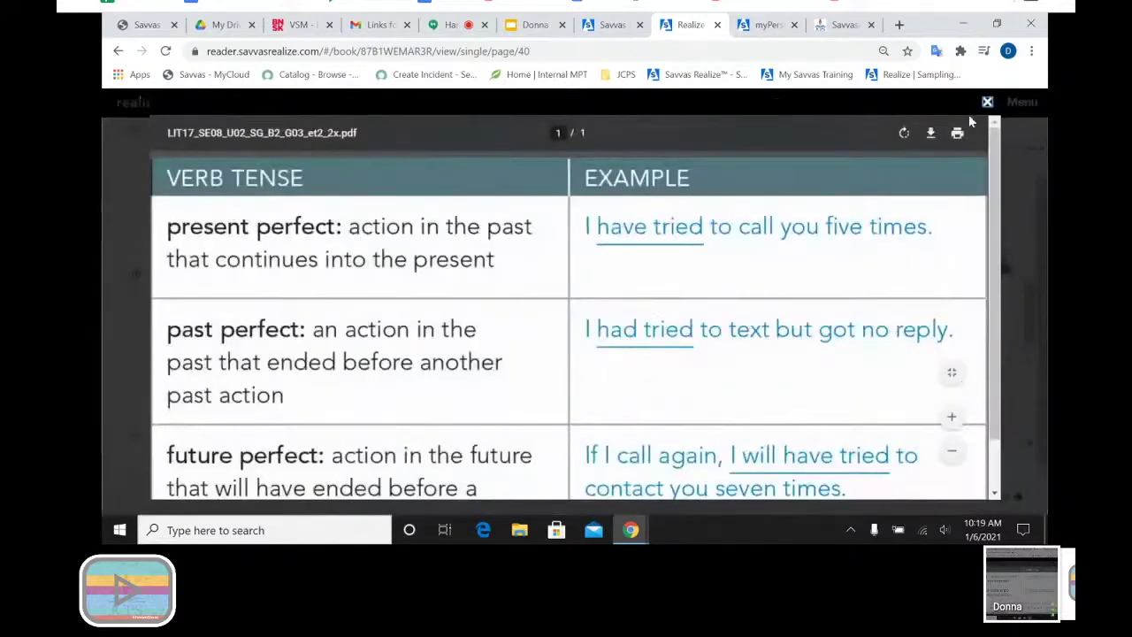
pyautogui.click(987, 103)
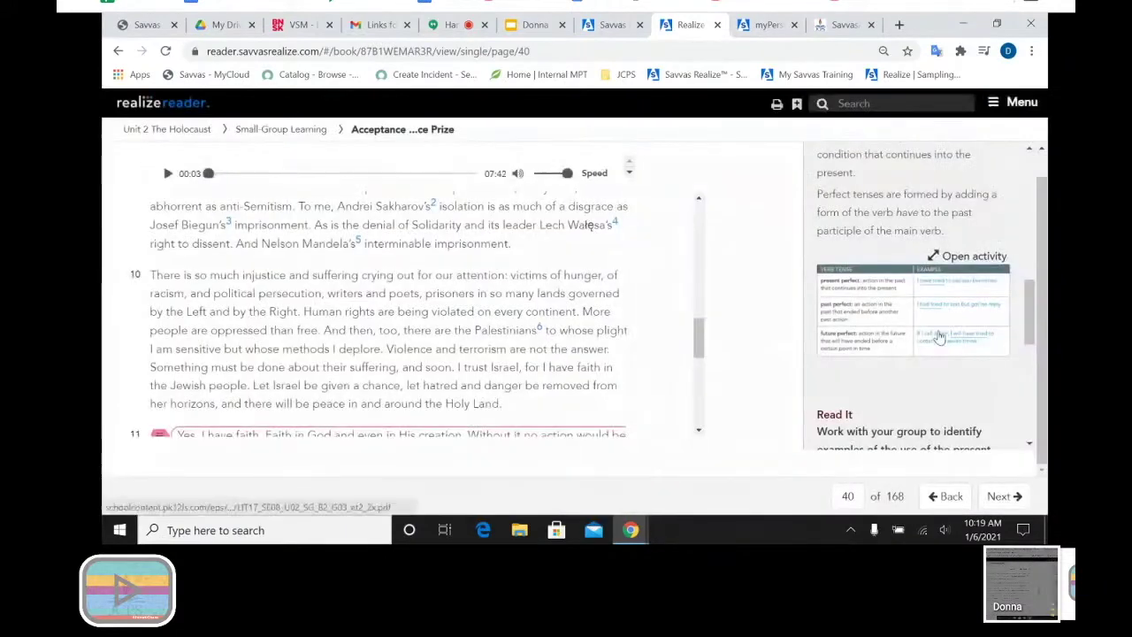
pyautogui.scroll(-3, 939, 331)
pyautogui.scroll(-3, 939, 331)
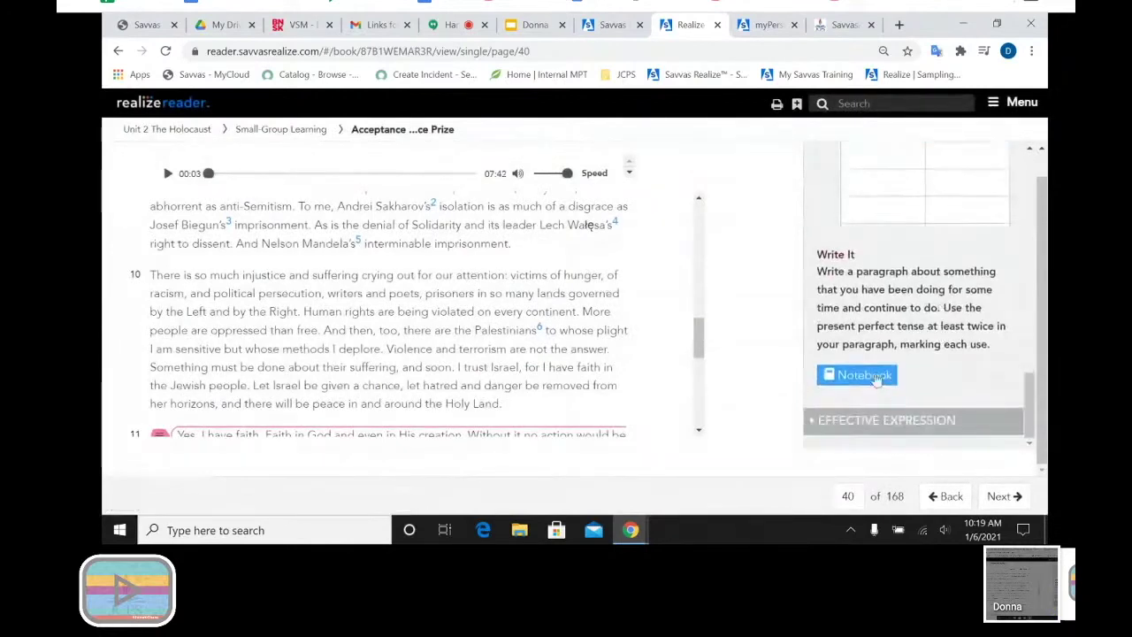
# Open a Notebook for the Write It response, then go to the Student Edition launch page.
pyautogui.click(863, 375)
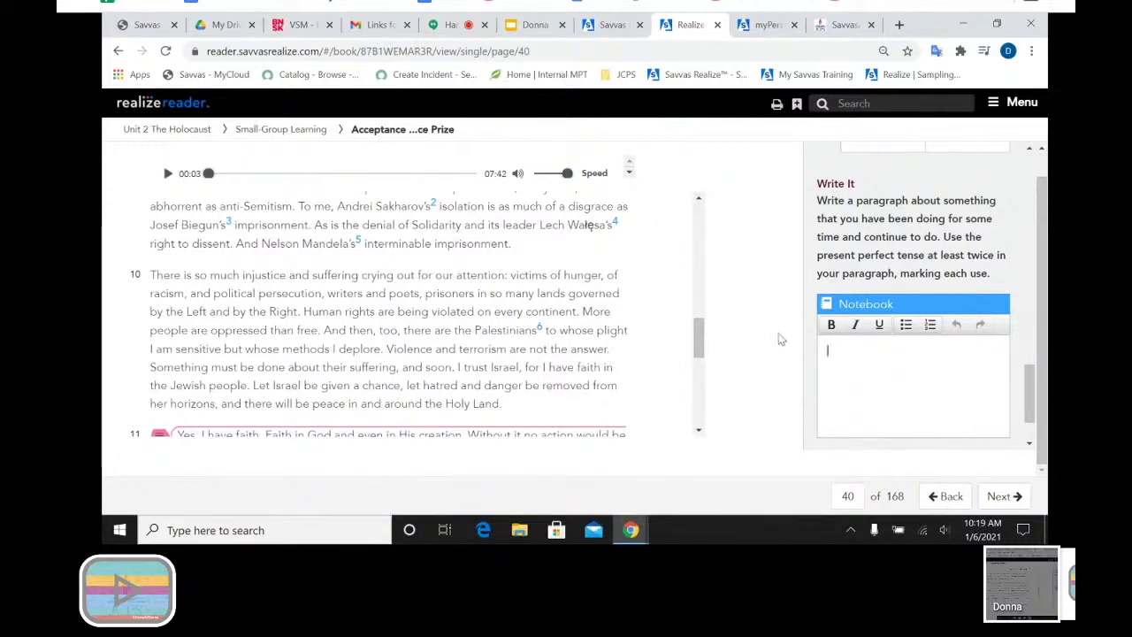
pyautogui.scroll(1, 780, 338)
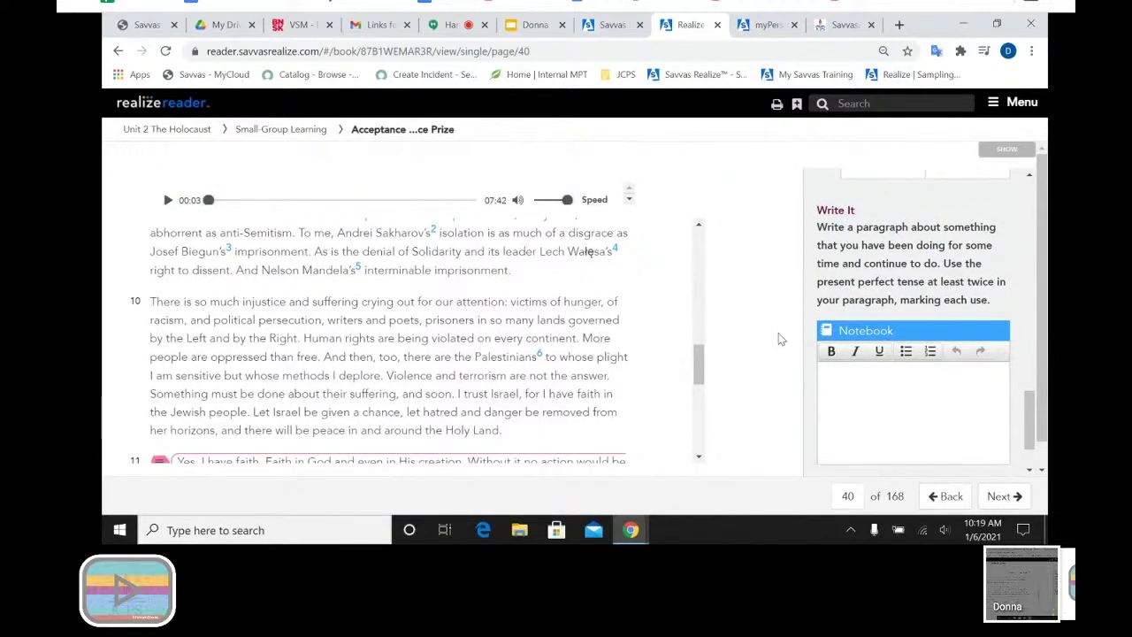
pyautogui.scroll(6, 924, 257)
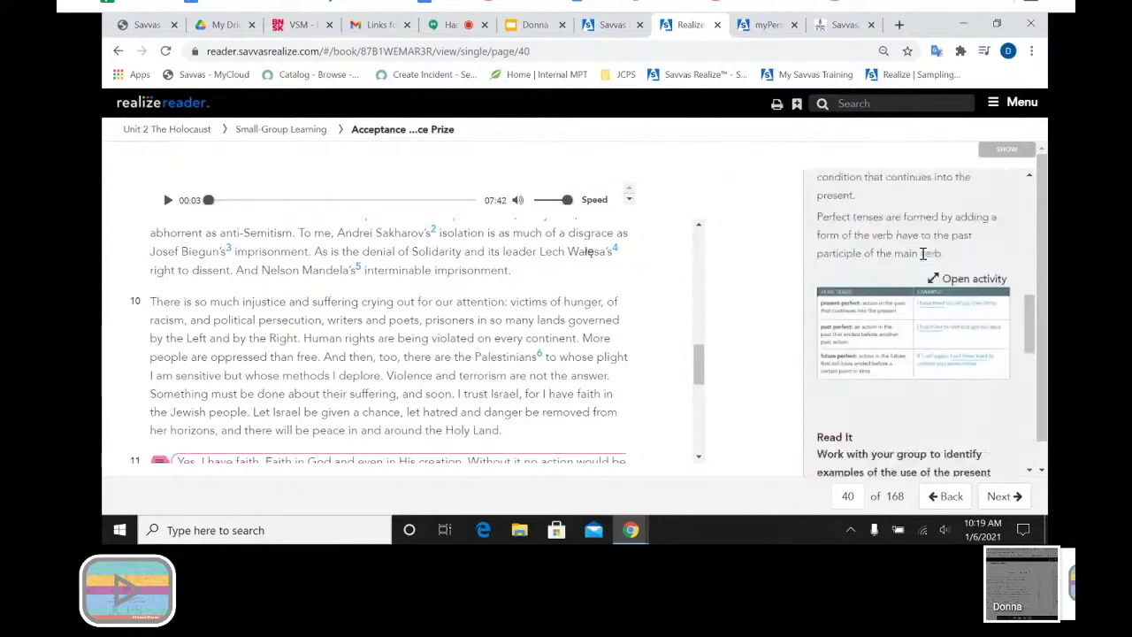
pyautogui.click(612, 26)
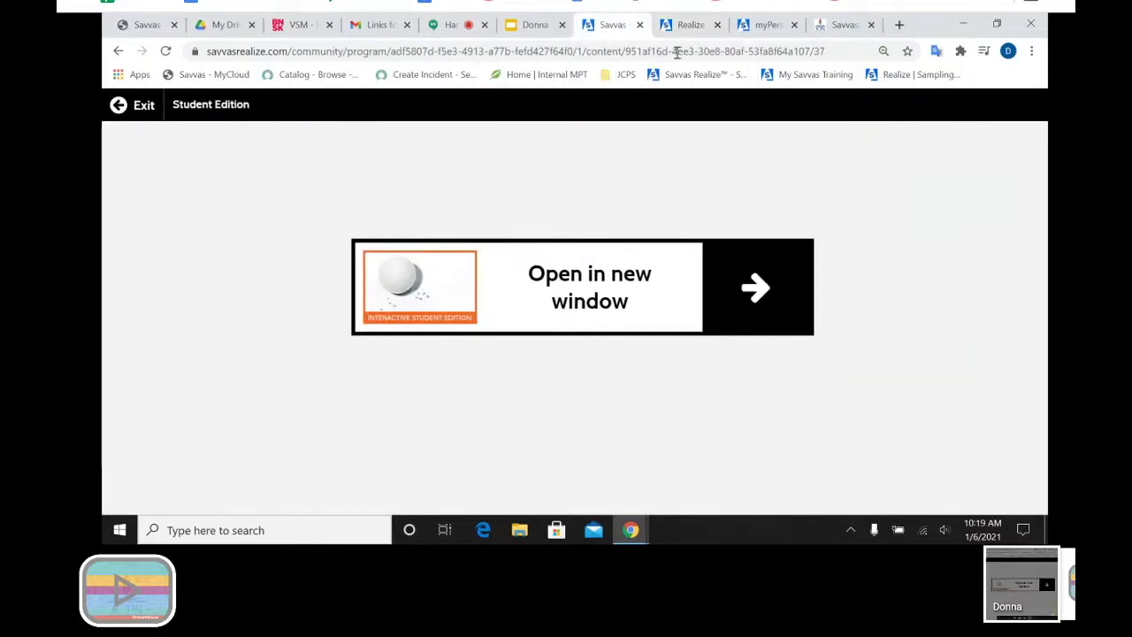
# Toggle between the speech reader and Student Edition launch tabs, then return to the program contents.
pyautogui.click(689, 26)
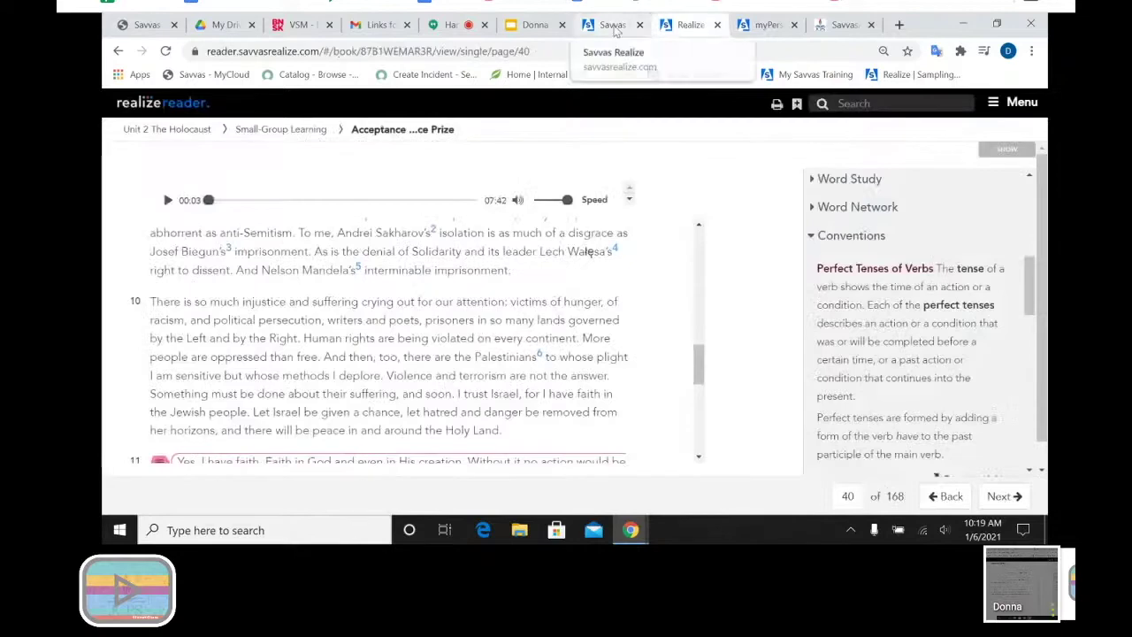
pyautogui.click(616, 29)
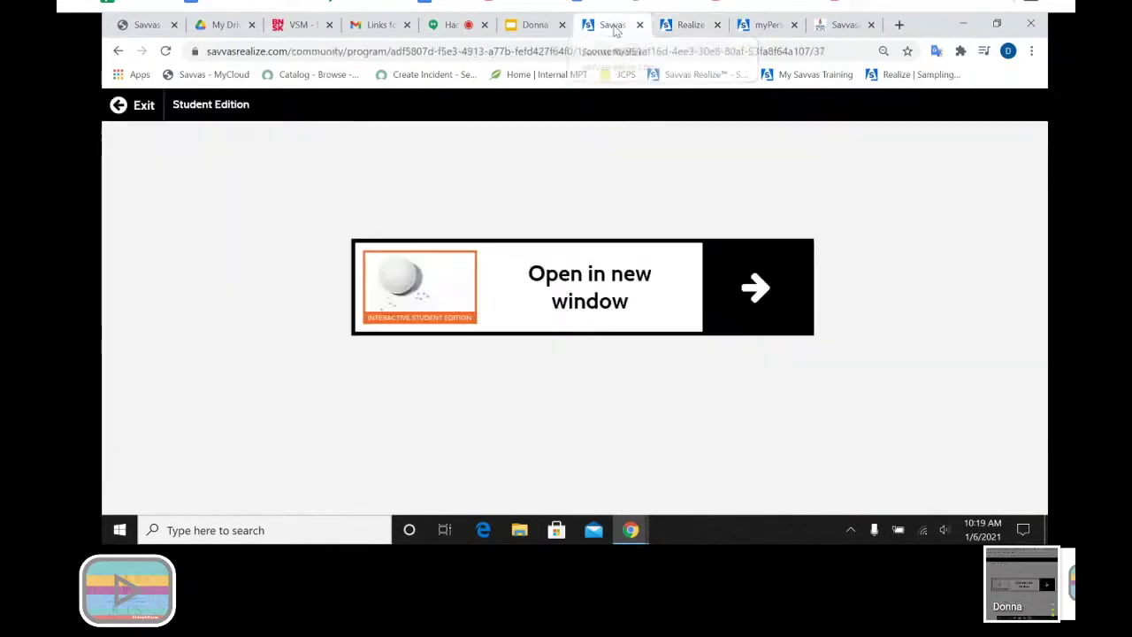
pyautogui.click(689, 26)
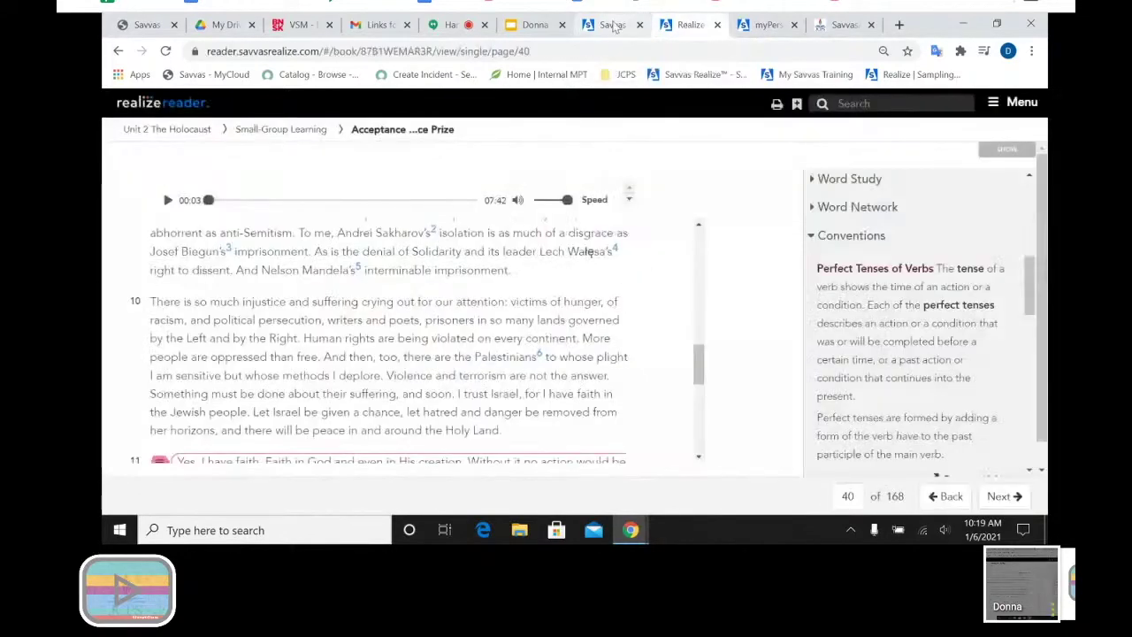
pyautogui.click(613, 27)
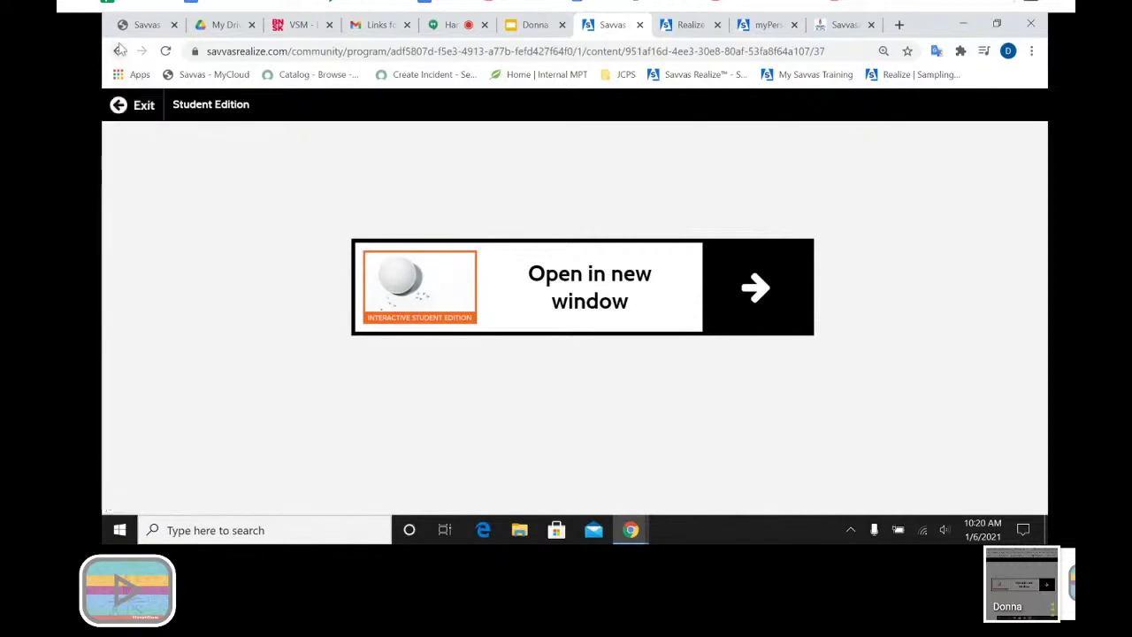
pyautogui.click(137, 107)
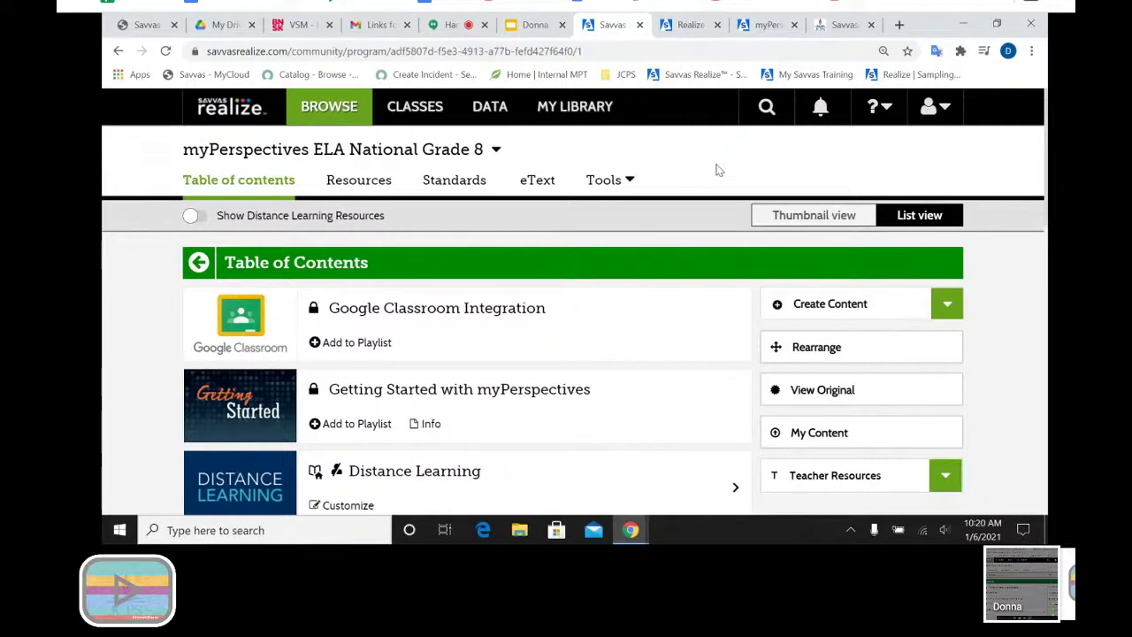
pyautogui.scroll(-4, 672, 346)
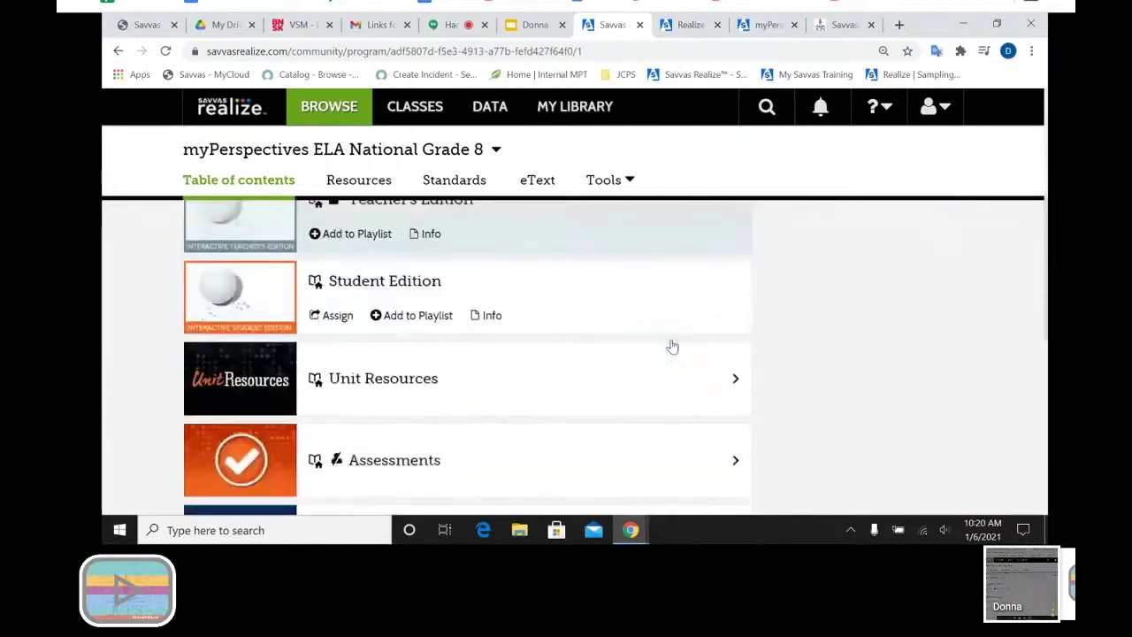
pyautogui.click(669, 379)
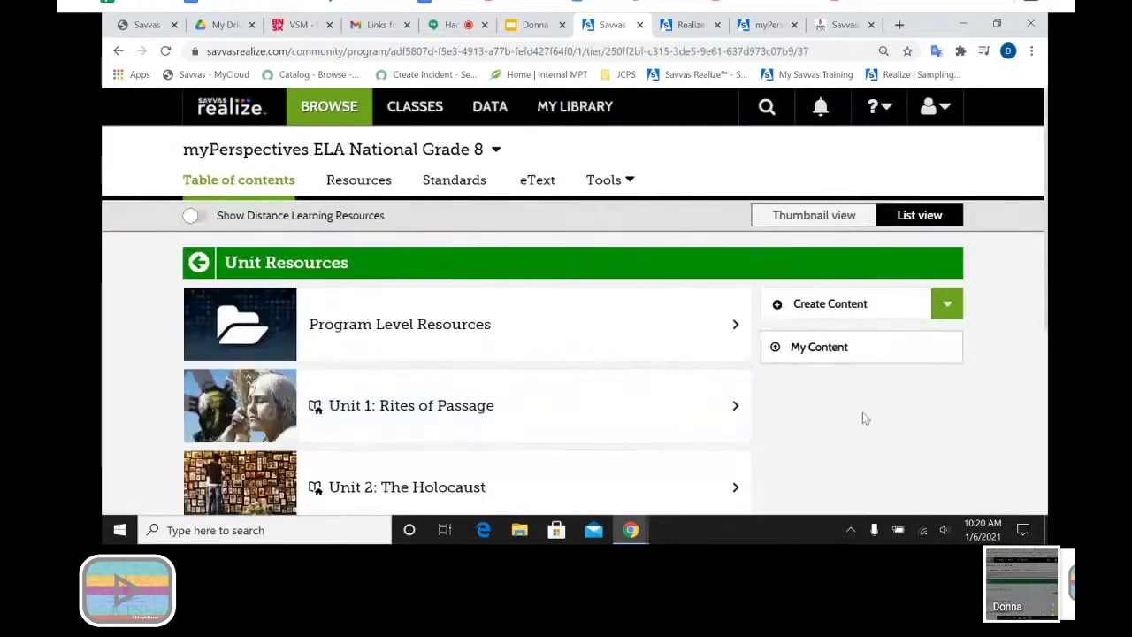
pyautogui.scroll(-1, 862, 412)
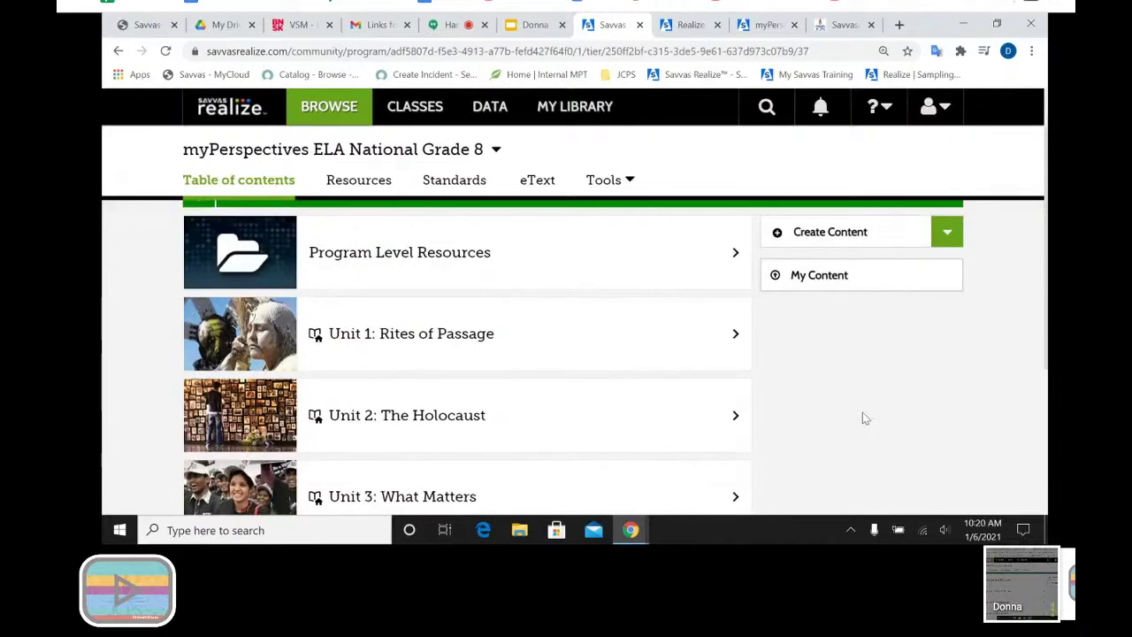
pyautogui.scroll(-3, 865, 417)
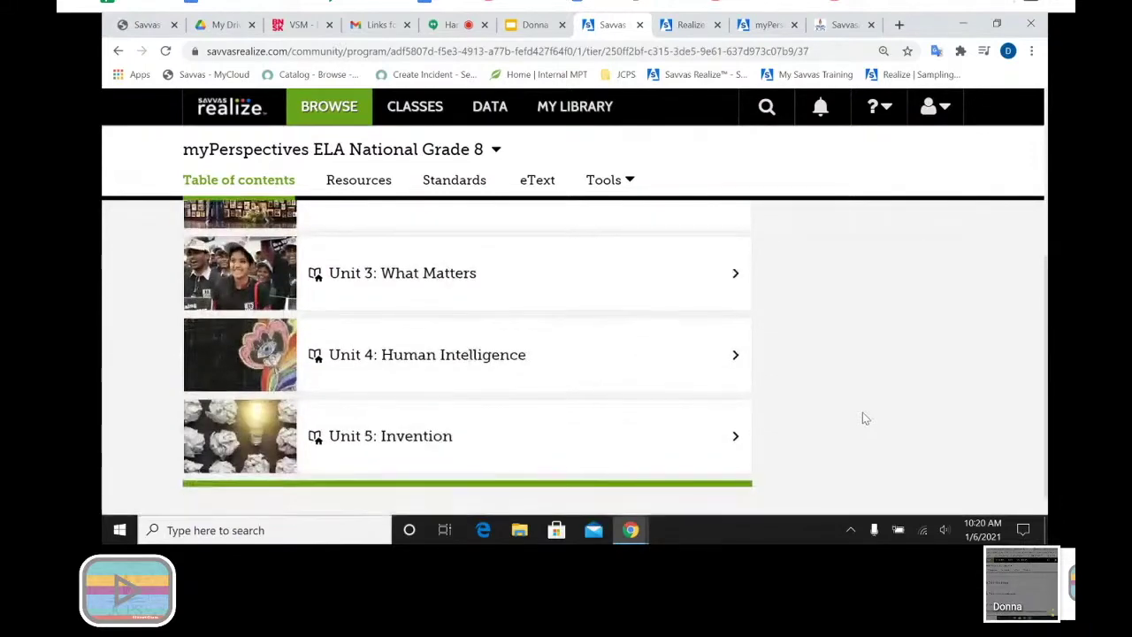
pyautogui.scroll(2, 864, 418)
pyautogui.scroll(1, 864, 417)
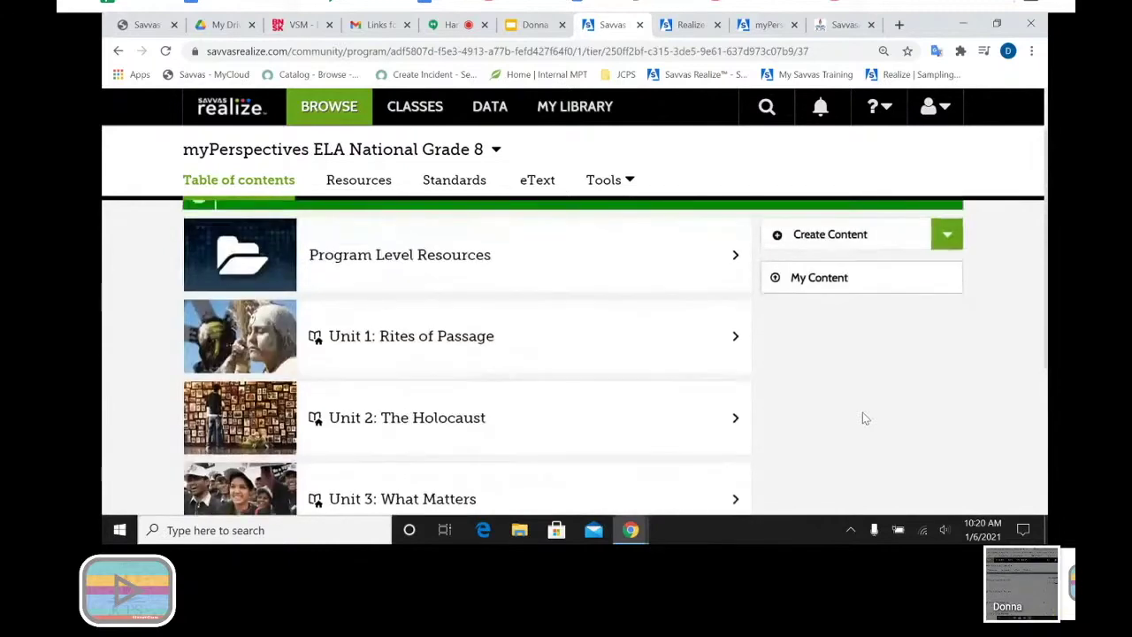
# Open Program Level Resources and browse Word Network, Evidence Log and the read and review guides.
pyautogui.click(585, 259)
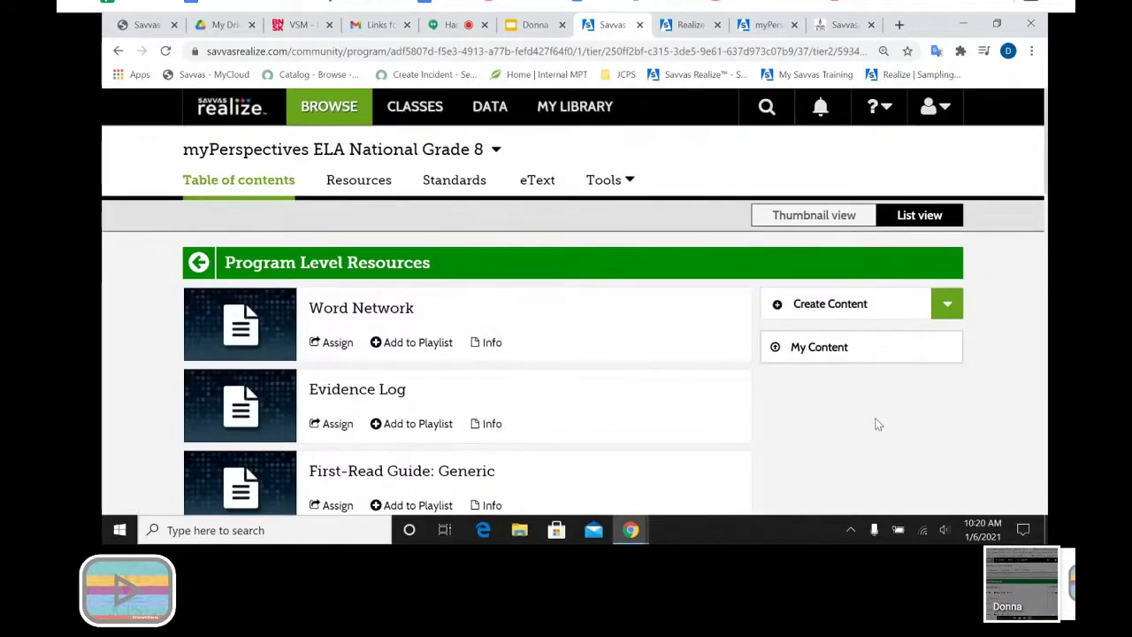
pyautogui.scroll(-1, 876, 425)
pyautogui.scroll(-5, 876, 424)
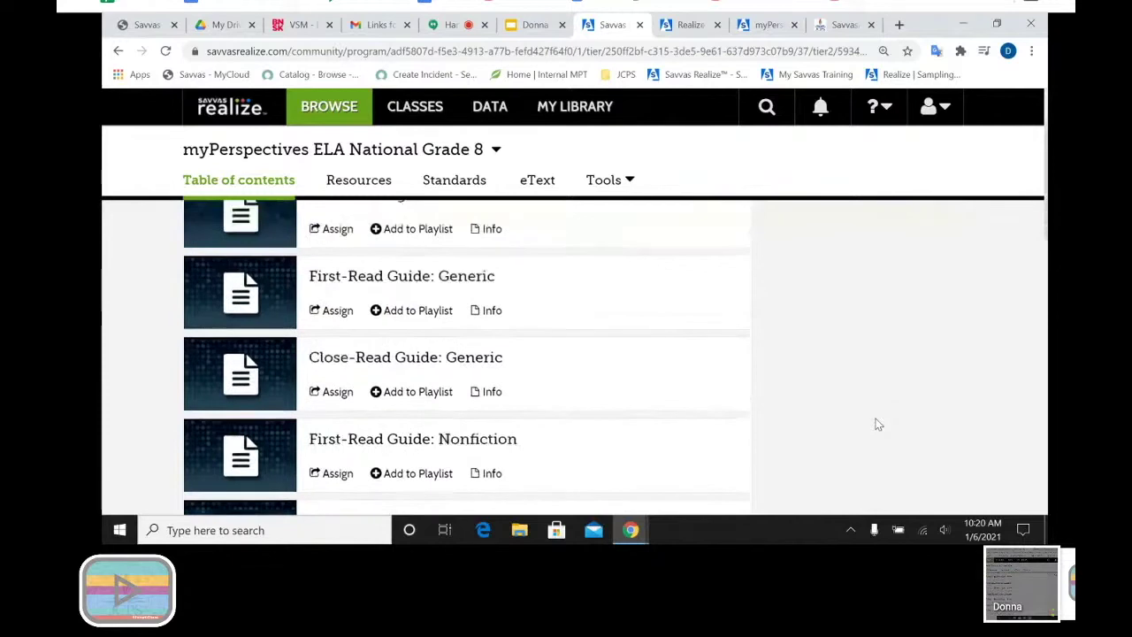
pyautogui.scroll(-6, 876, 425)
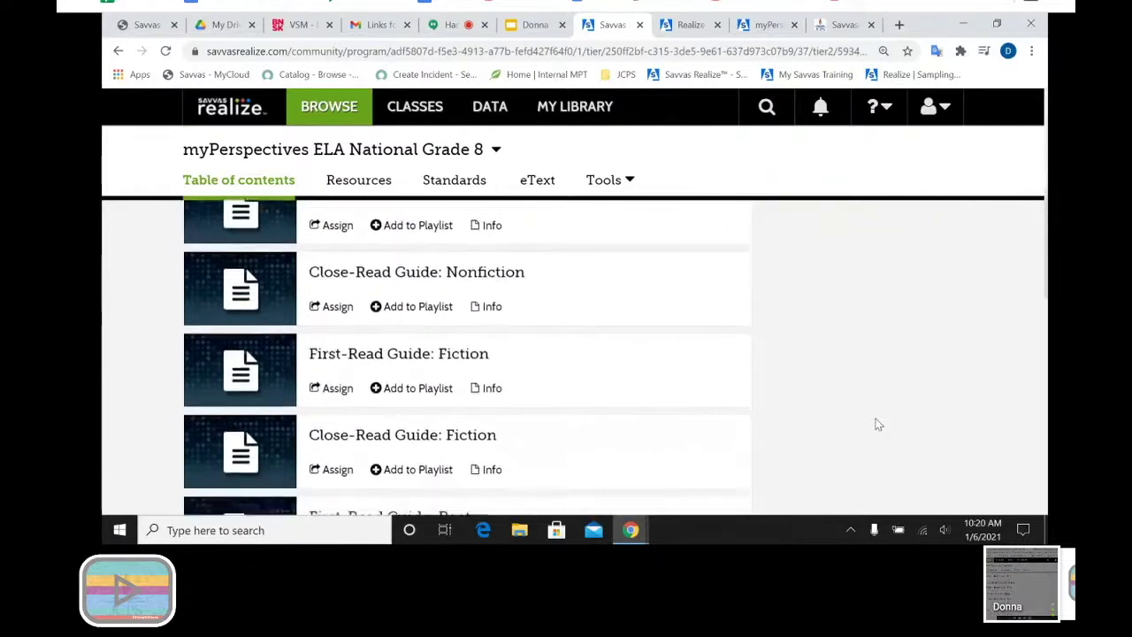
pyautogui.scroll(-1, 876, 424)
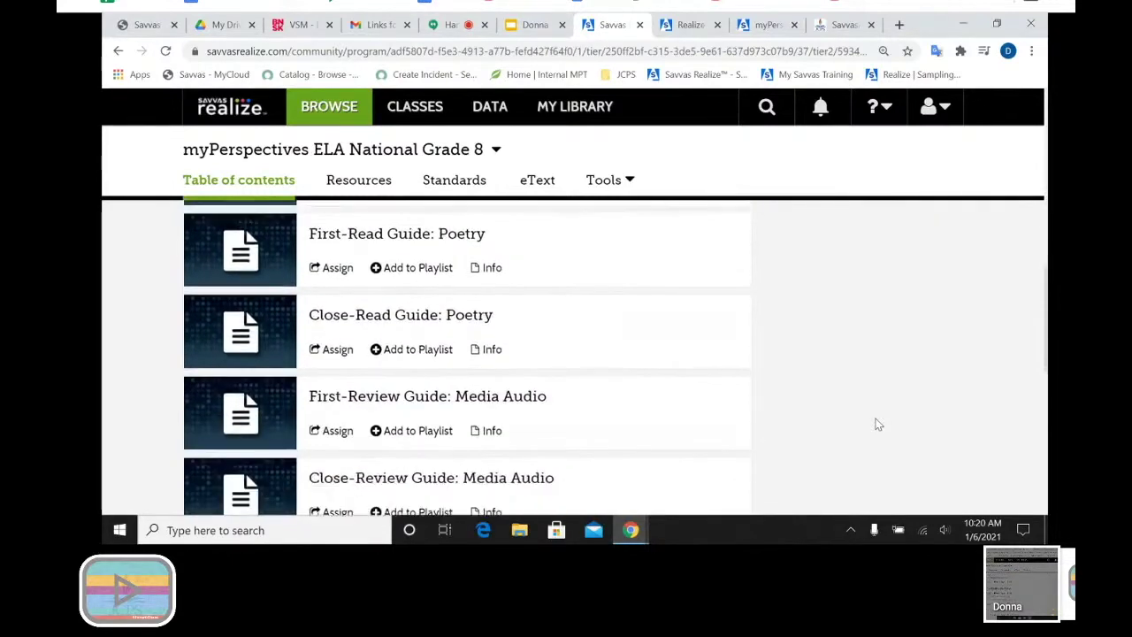
pyautogui.scroll(-2, 876, 424)
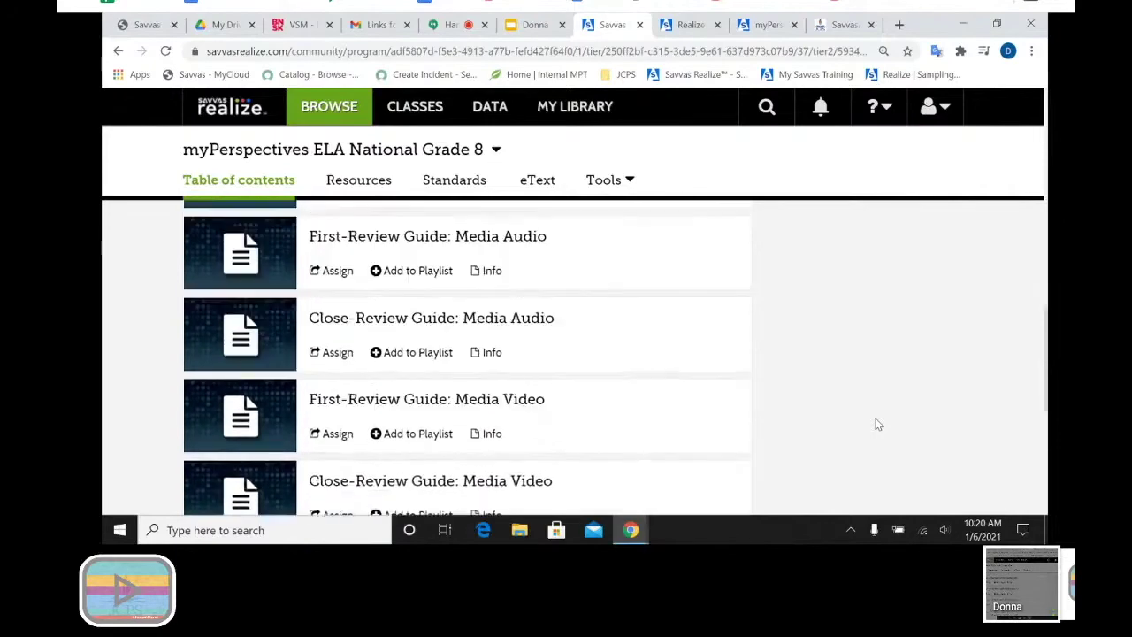
pyautogui.scroll(-1, 876, 425)
pyautogui.scroll(-2, 877, 424)
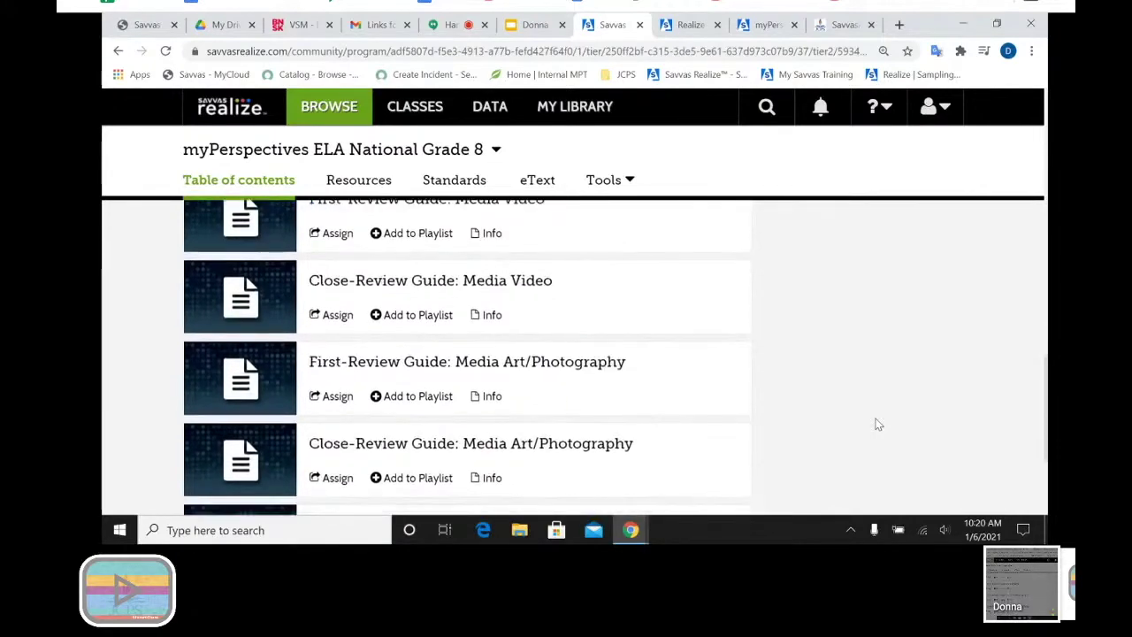
pyautogui.scroll(-2, 876, 424)
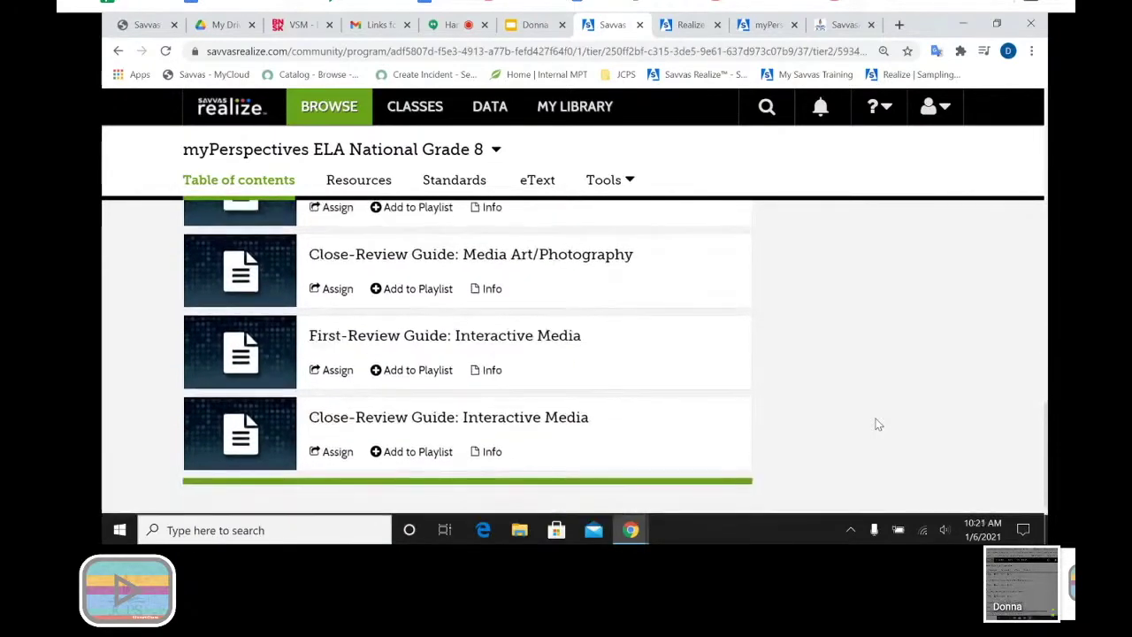
pyautogui.scroll(5, 876, 425)
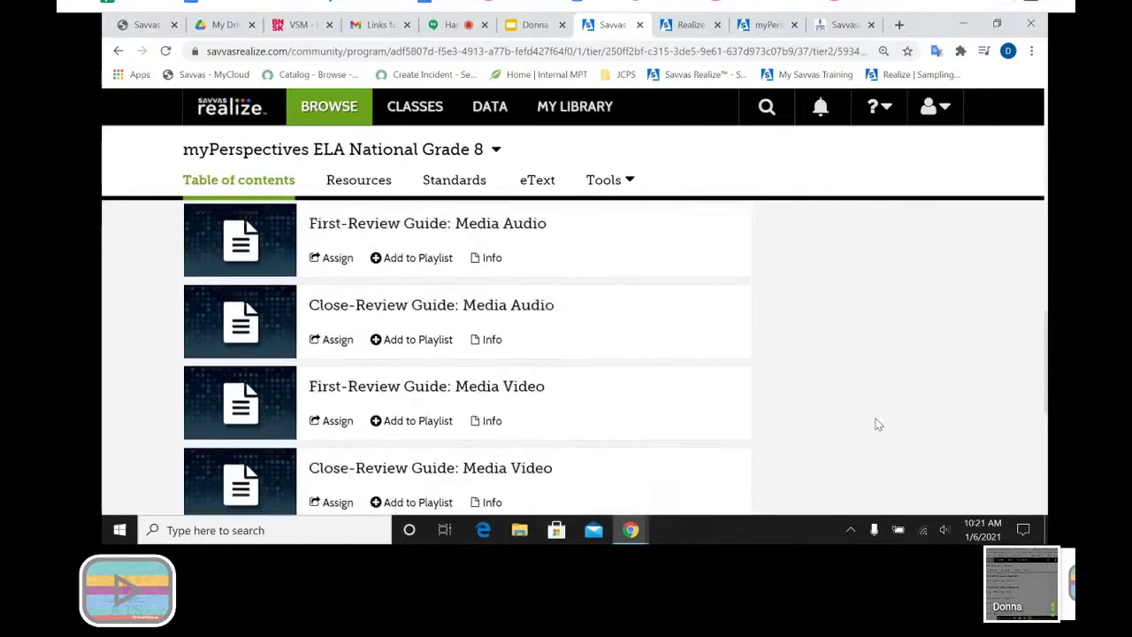
pyautogui.scroll(5, 876, 424)
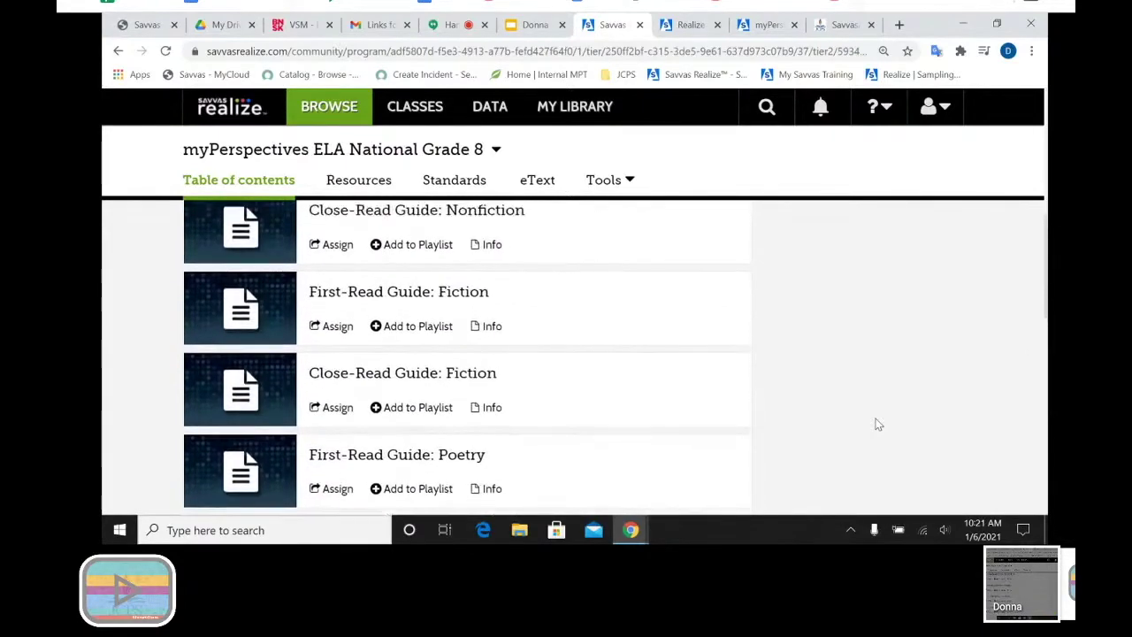
pyautogui.scroll(3, 877, 424)
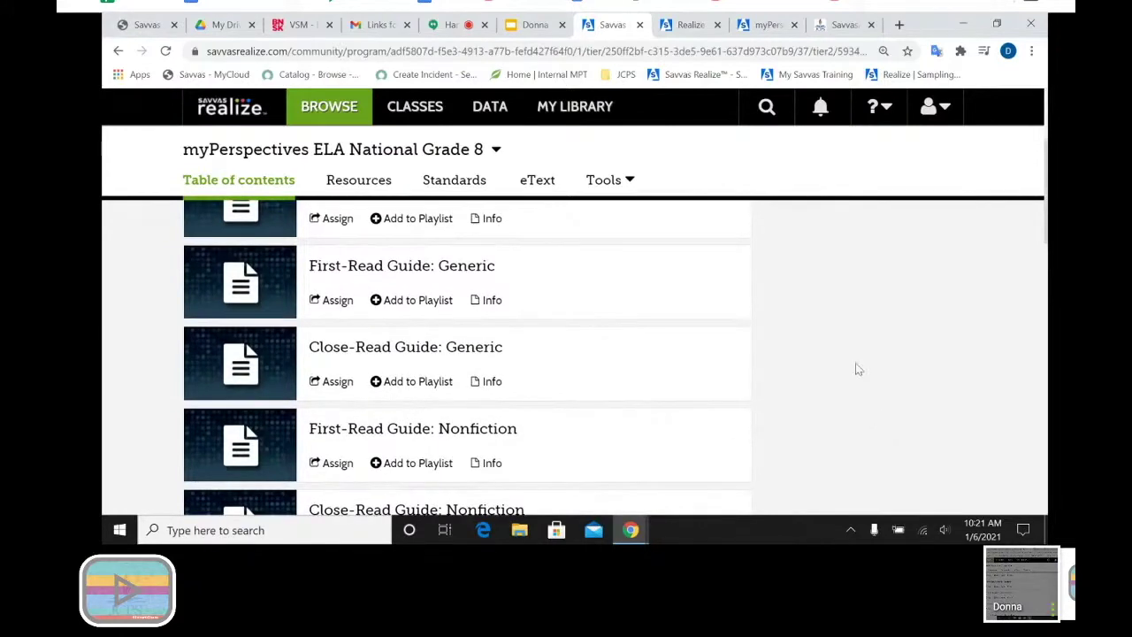
pyautogui.scroll(2, 856, 368)
pyautogui.scroll(2, 857, 369)
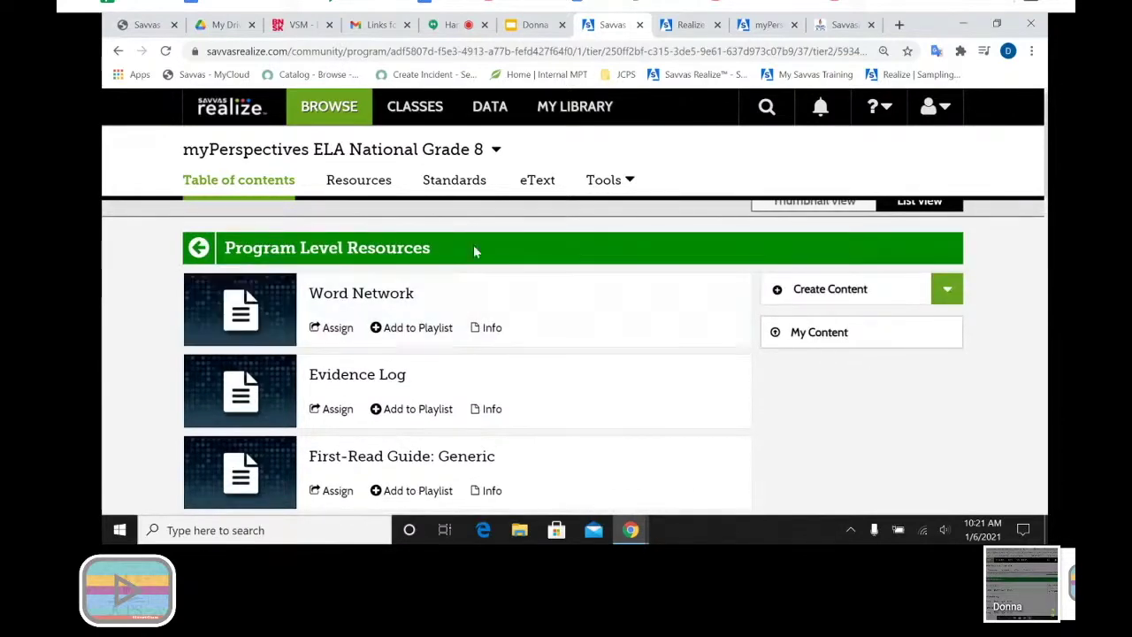
# Return to the Grade 8 unit list and open Unit 2: The Holocaust.
pyautogui.click(199, 249)
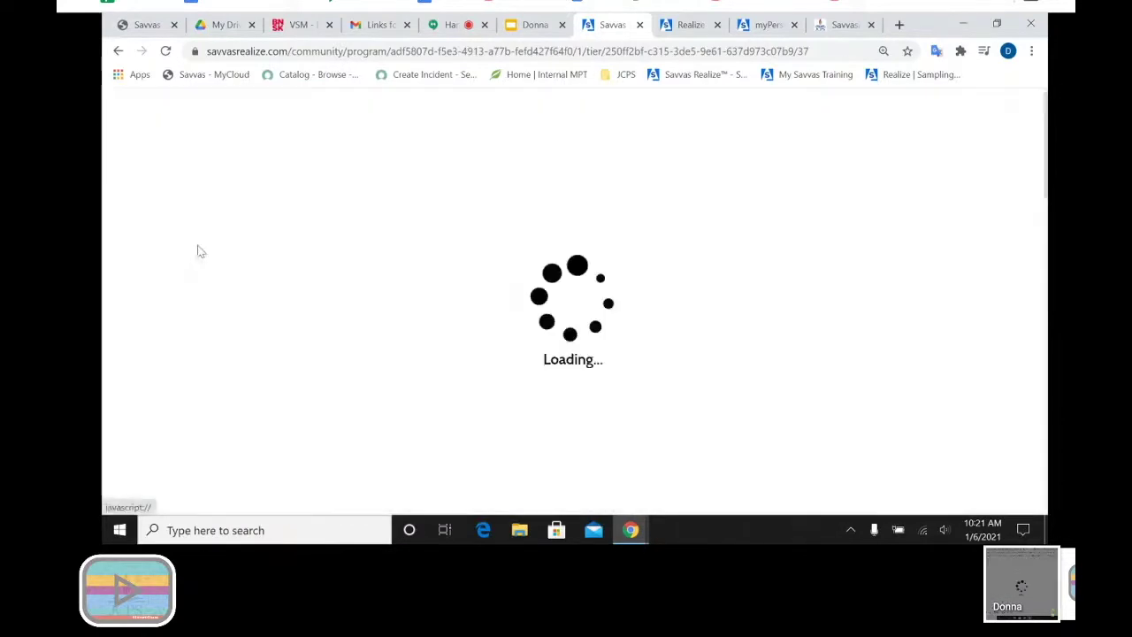
pyautogui.scroll(-2, 823, 413)
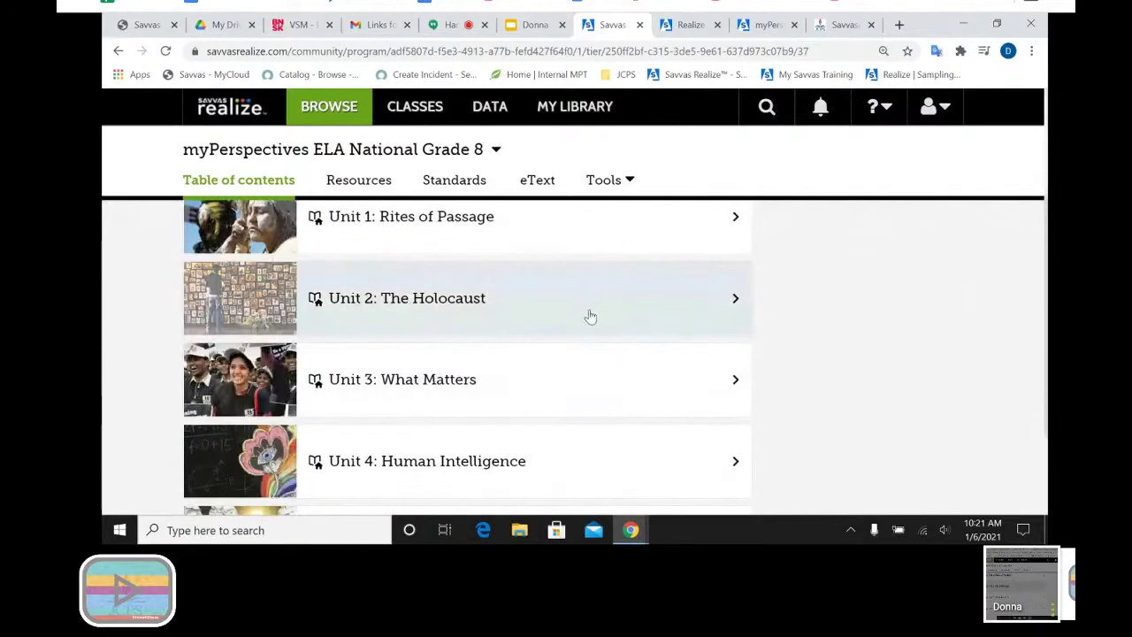
pyautogui.click(589, 318)
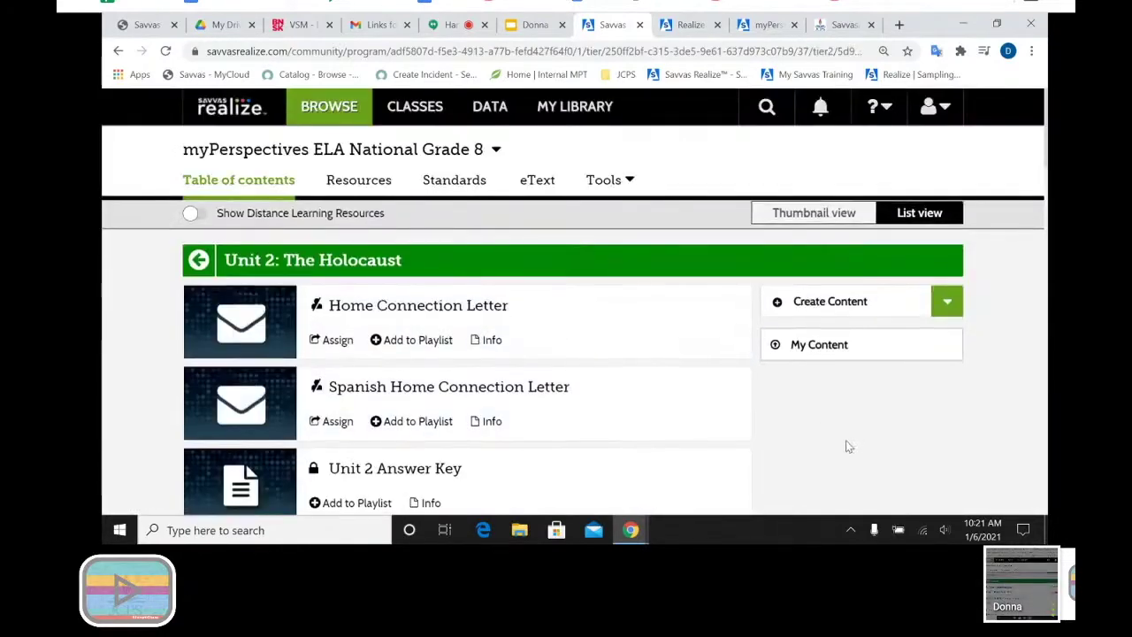
# Scroll down the unit contents and open the Acceptance Speech for the Nobel Peace Prize lesson.
pyautogui.scroll(-3, 846, 447)
pyautogui.scroll(-2, 847, 447)
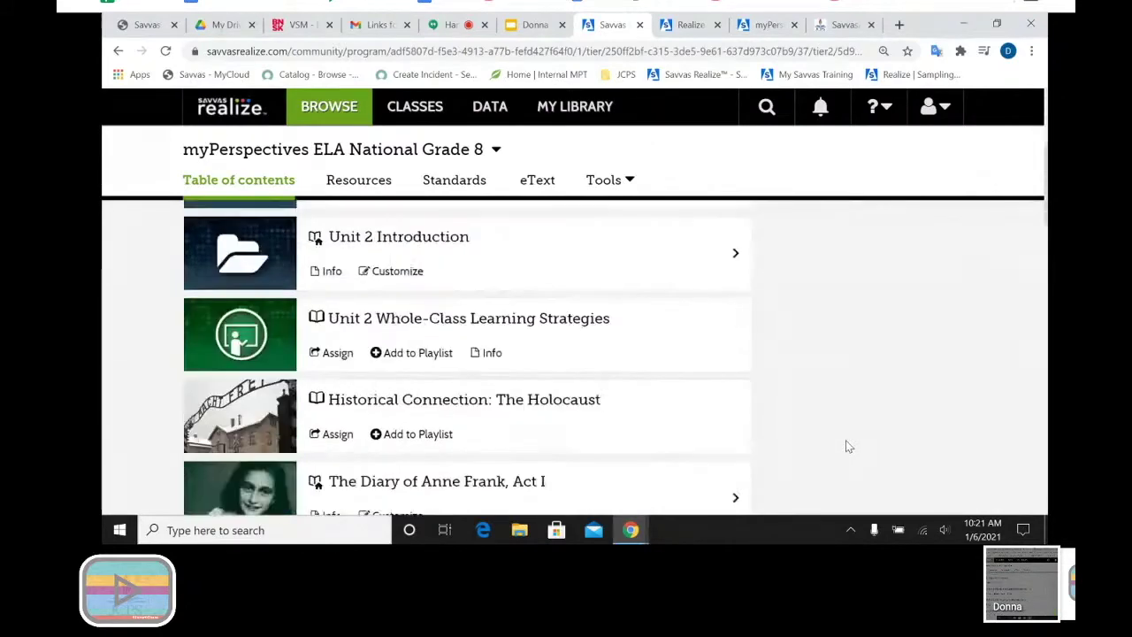
pyautogui.scroll(-3, 846, 446)
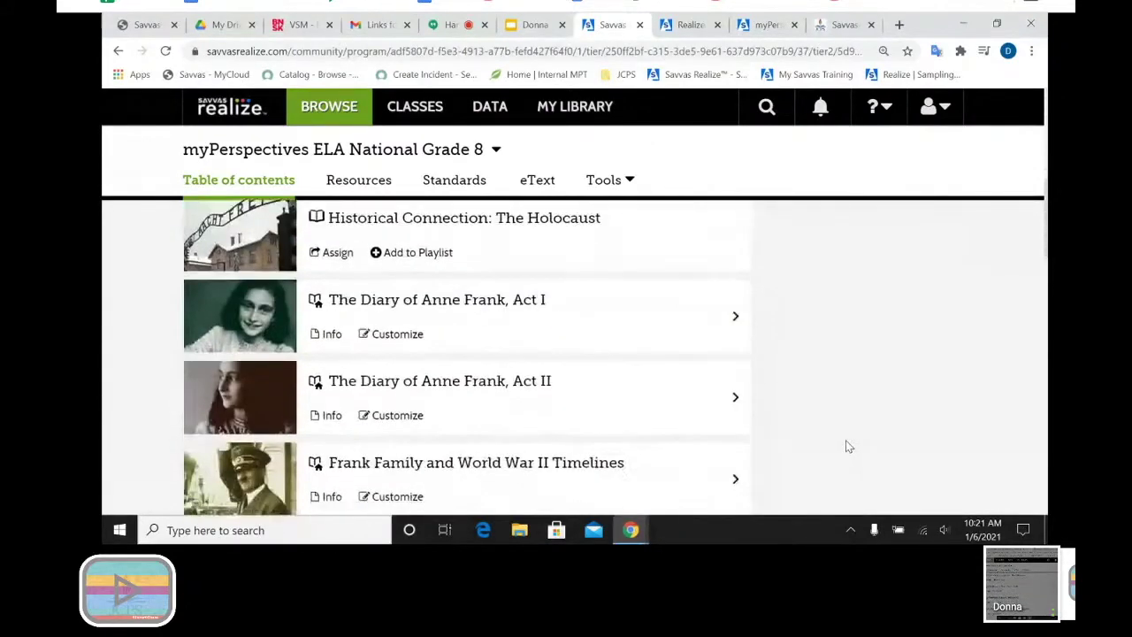
pyautogui.scroll(-3, 846, 446)
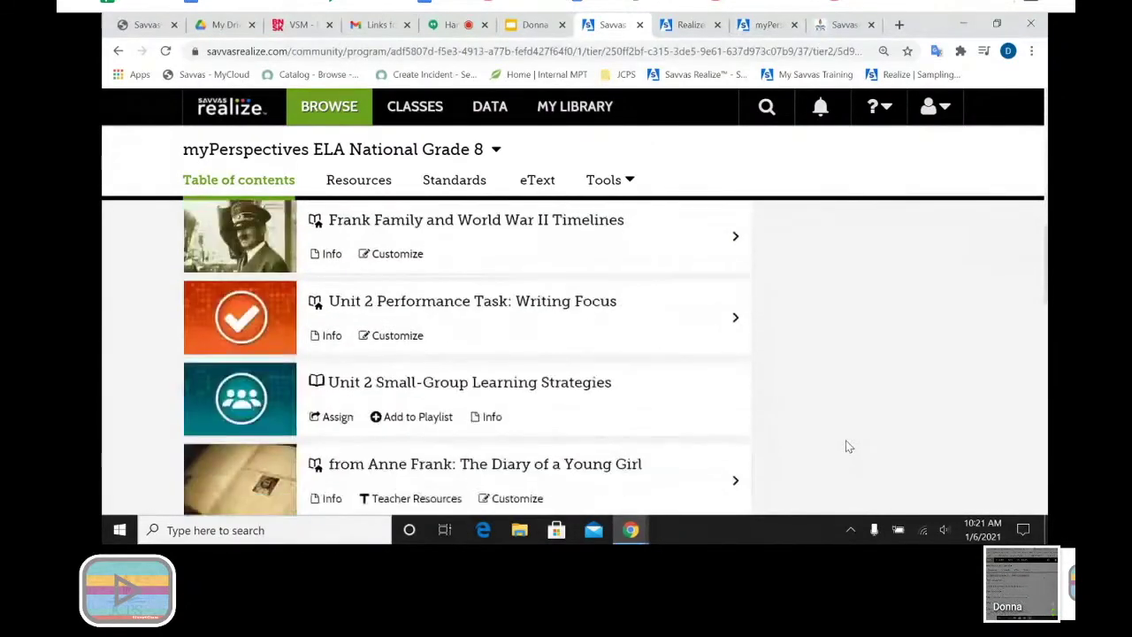
pyautogui.scroll(-4, 846, 447)
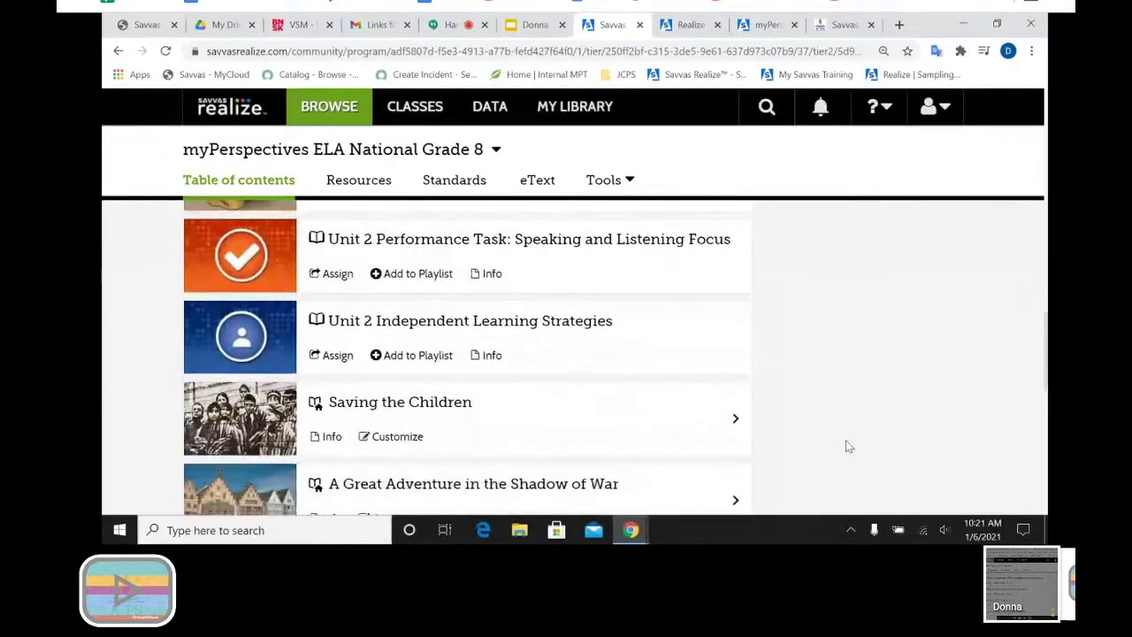
pyautogui.scroll(4, 846, 447)
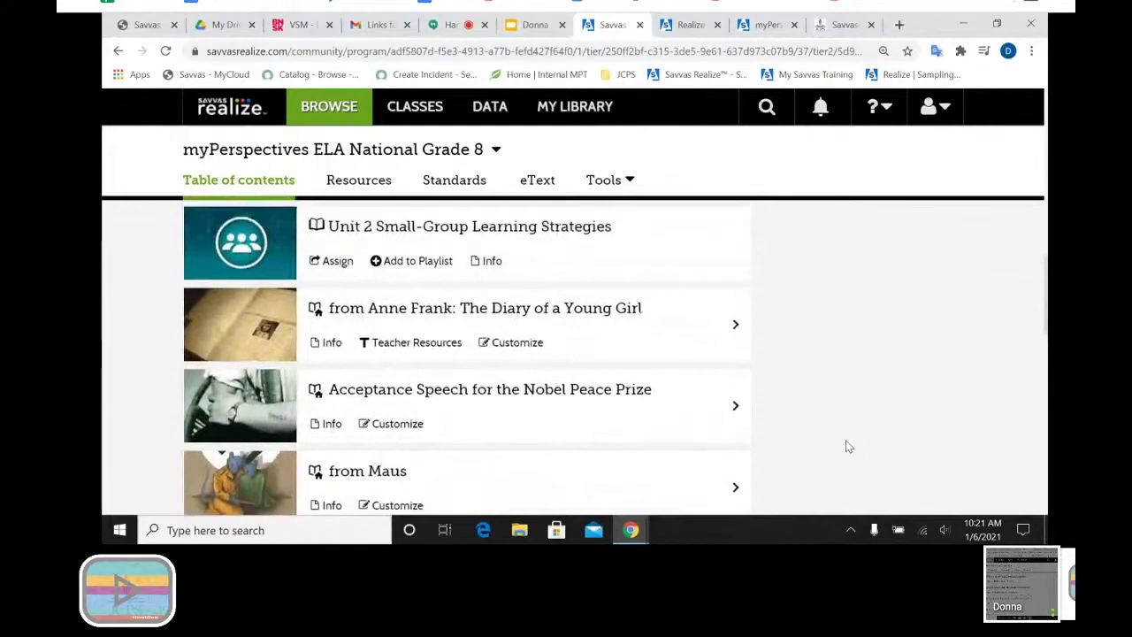
pyautogui.scroll(-1, 846, 447)
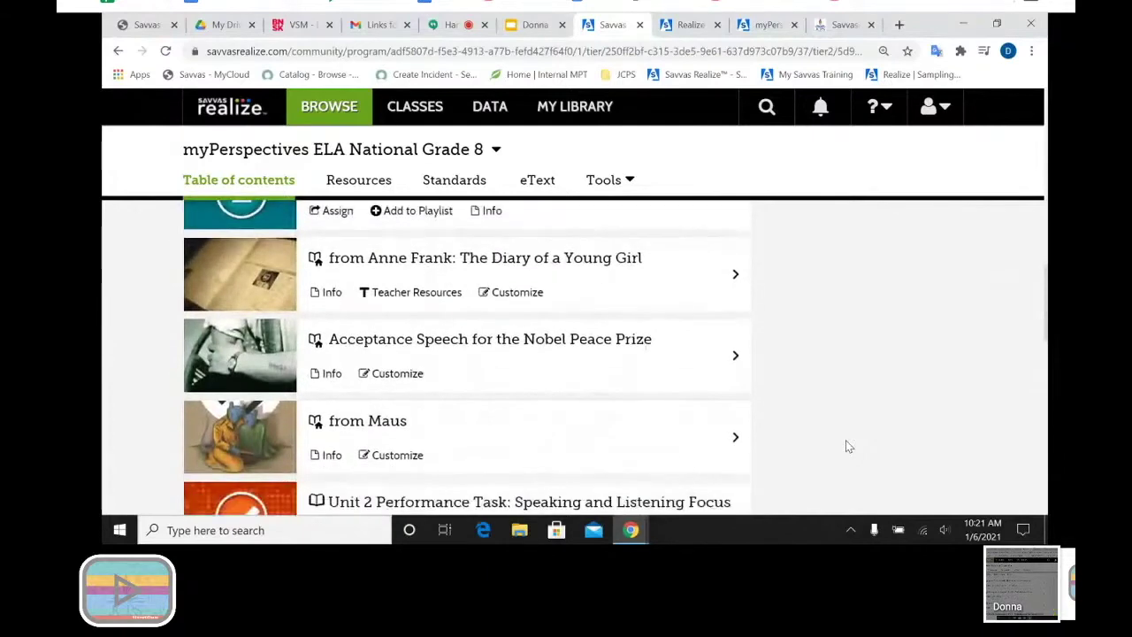
pyautogui.scroll(1, 846, 446)
pyautogui.scroll(-1, 846, 446)
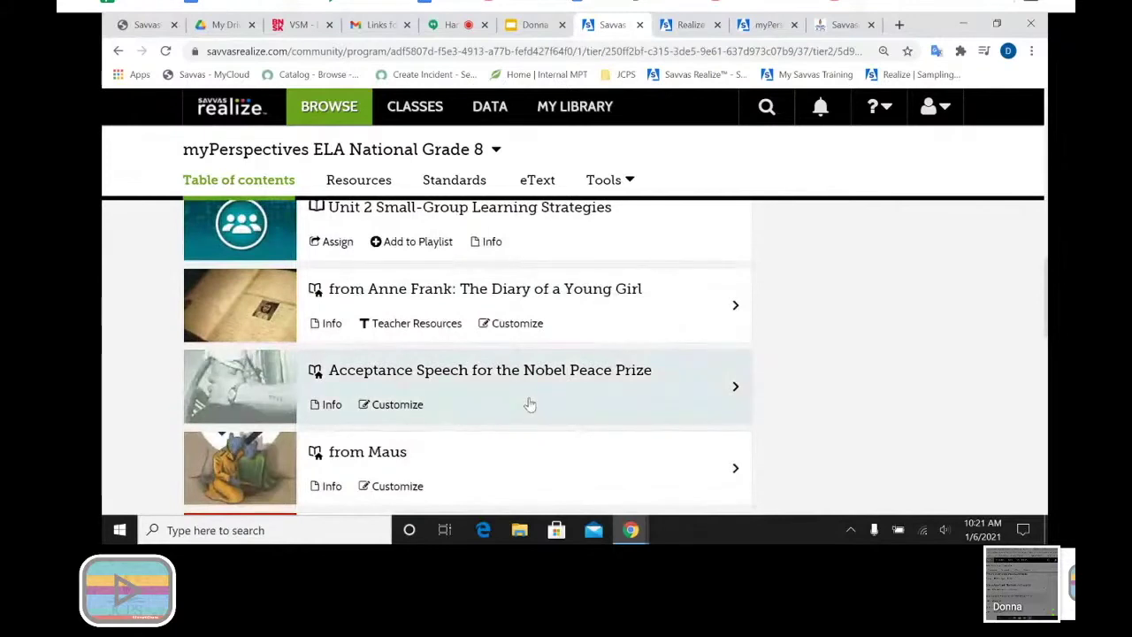
pyautogui.click(672, 397)
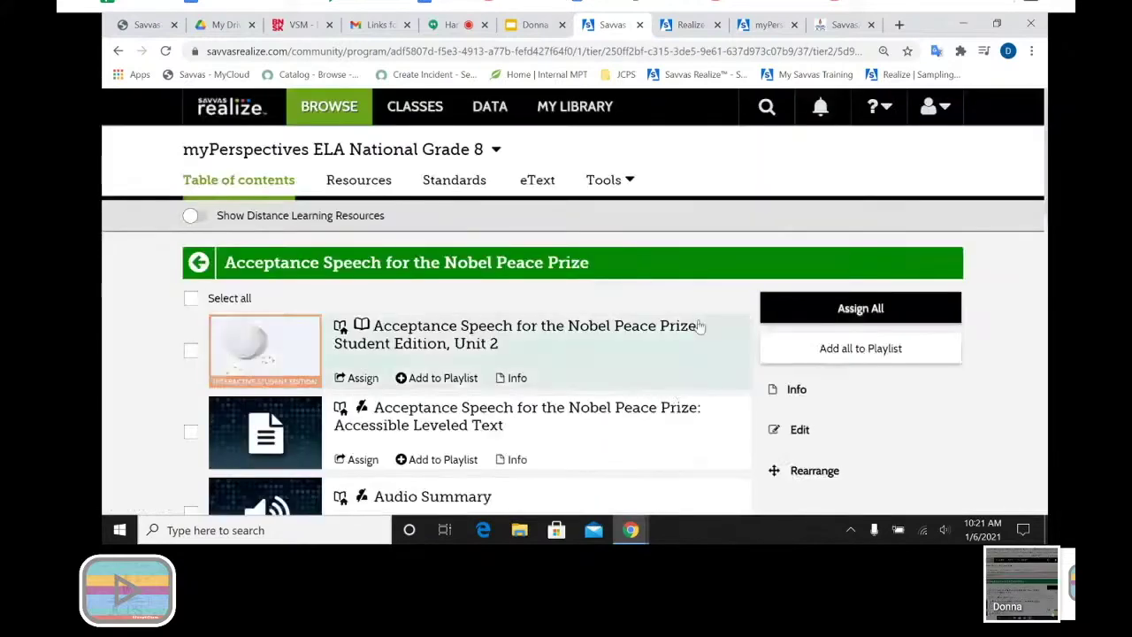
# Scroll through the Acceptance Speech lesson's resources and back to the top.
pyautogui.scroll(-2, 700, 296)
pyautogui.scroll(-4, 700, 301)
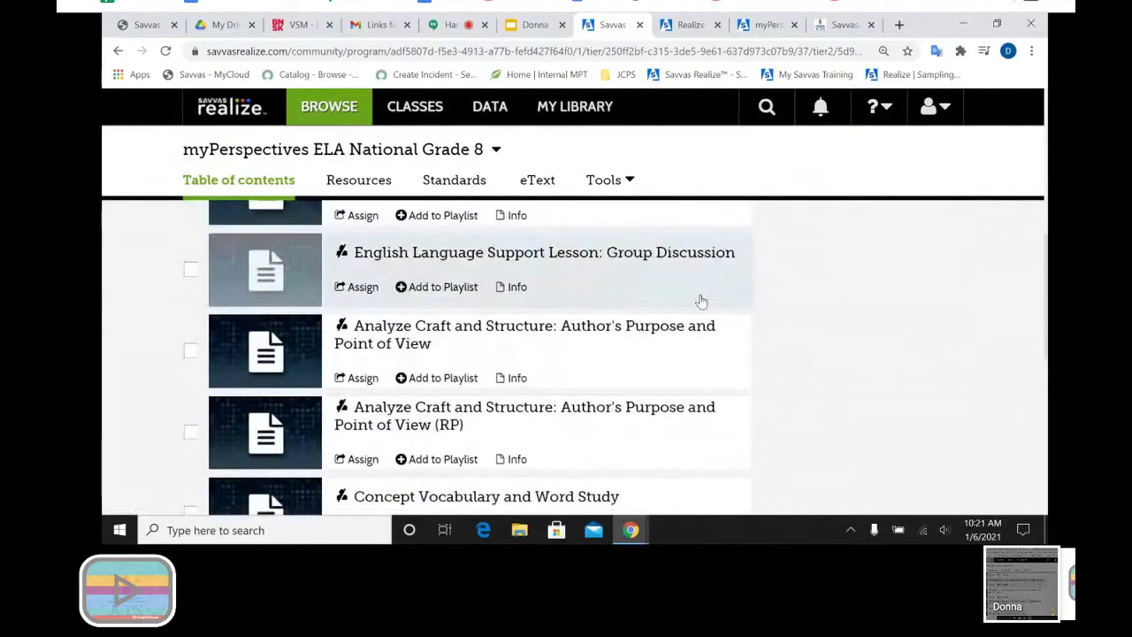
pyautogui.scroll(-3, 700, 301)
pyautogui.scroll(-1, 700, 302)
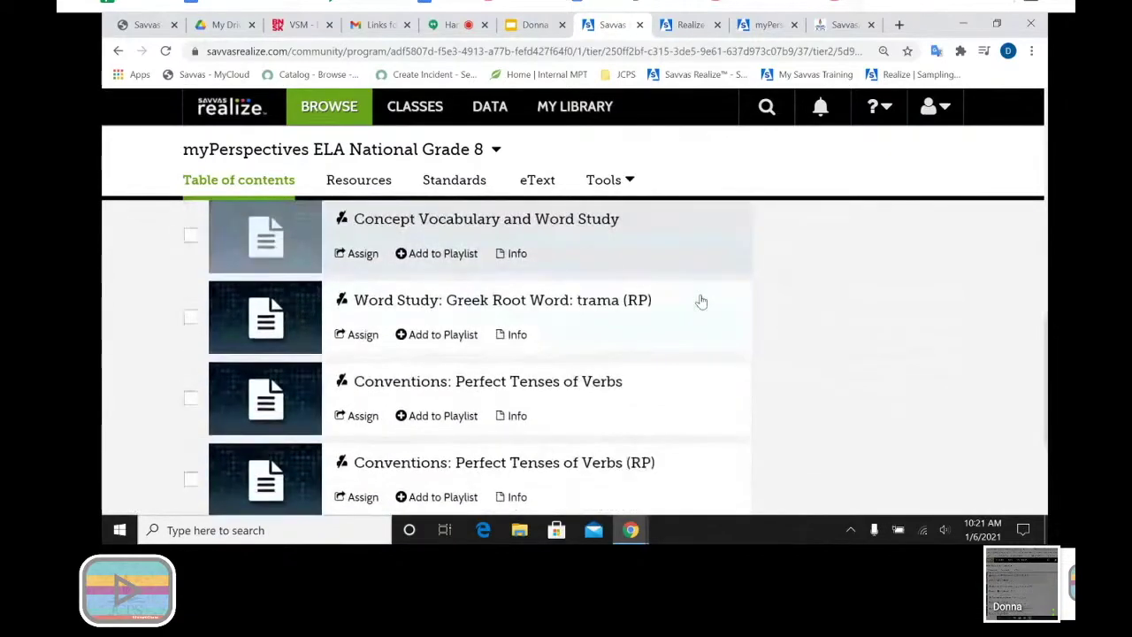
pyautogui.scroll(4, 700, 301)
pyautogui.scroll(5, 700, 302)
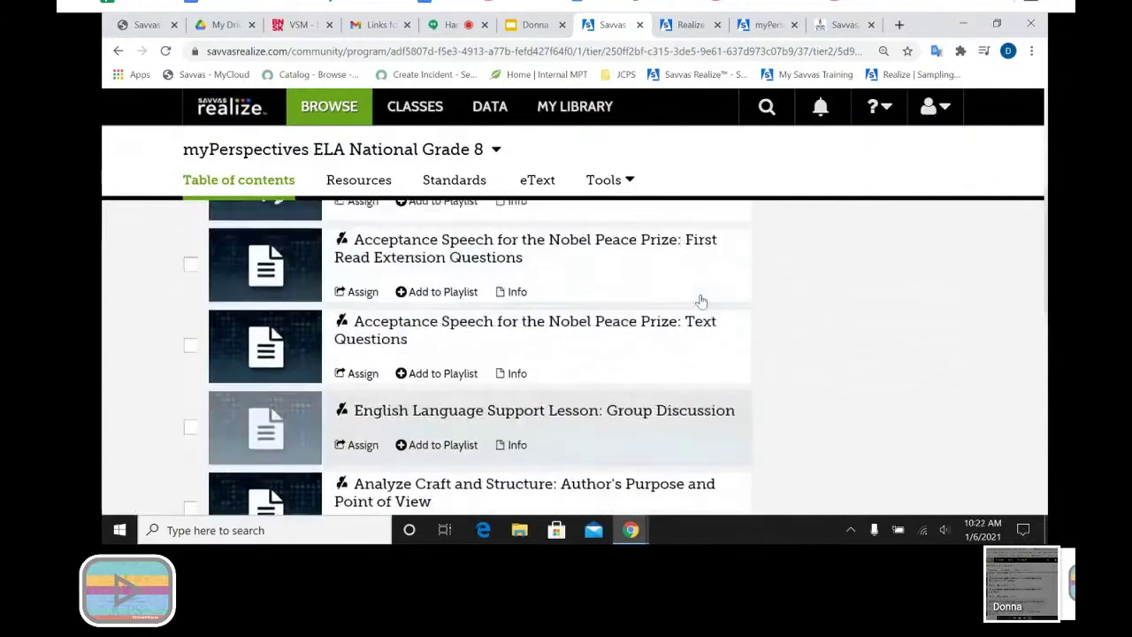
pyautogui.scroll(1, 700, 301)
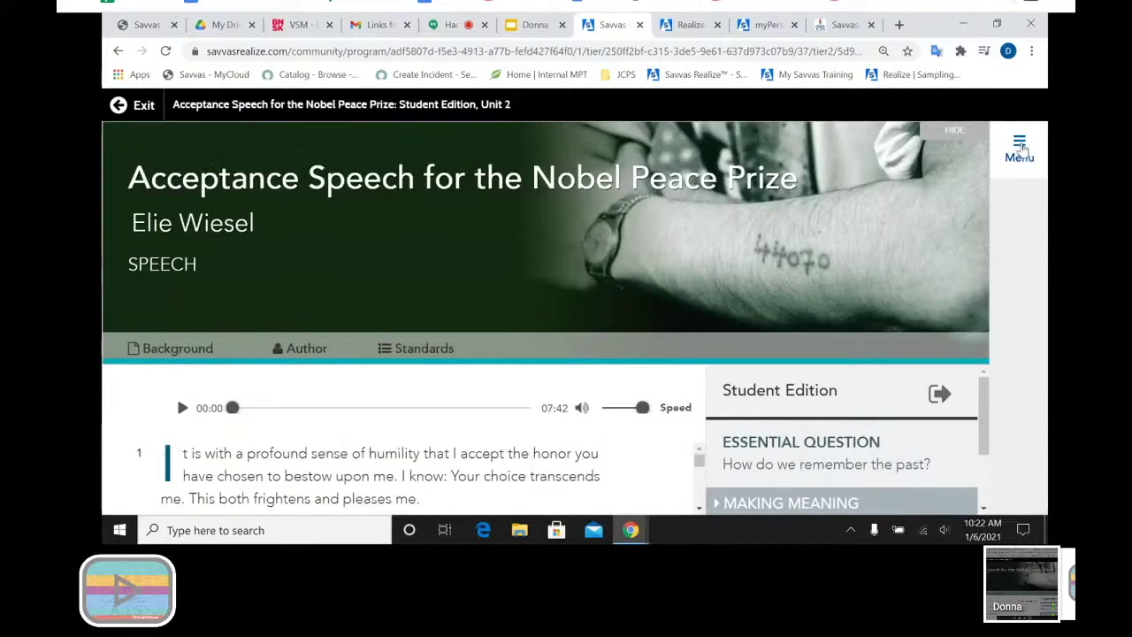
# Show the reader's Notebook and Glossary menu, then hide it again.
pyautogui.click(1019, 149)
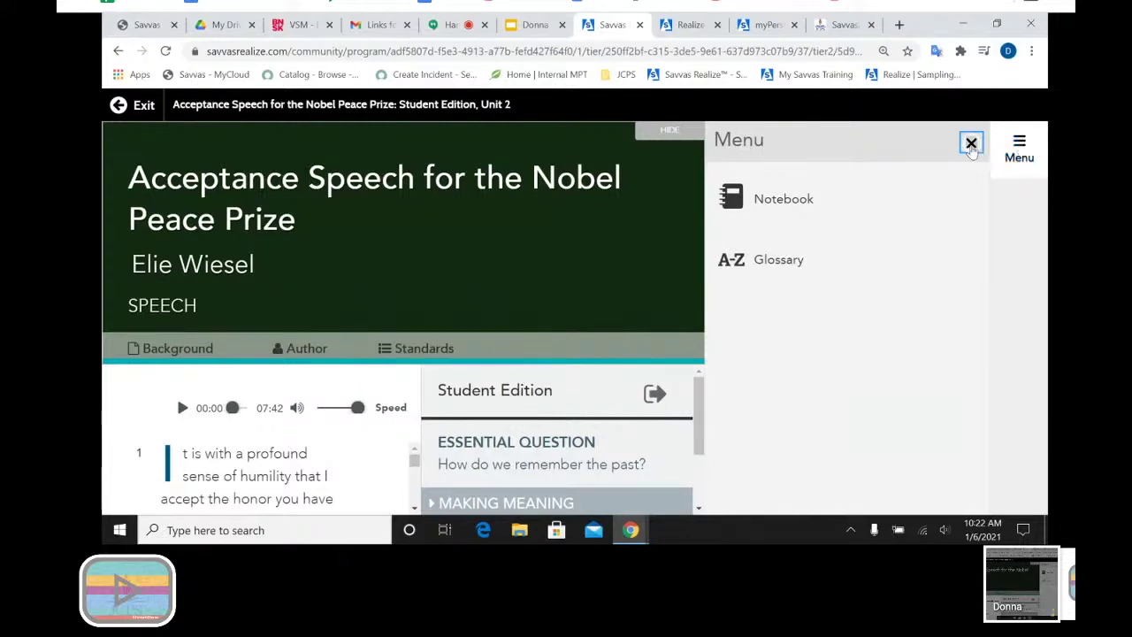
pyautogui.click(971, 144)
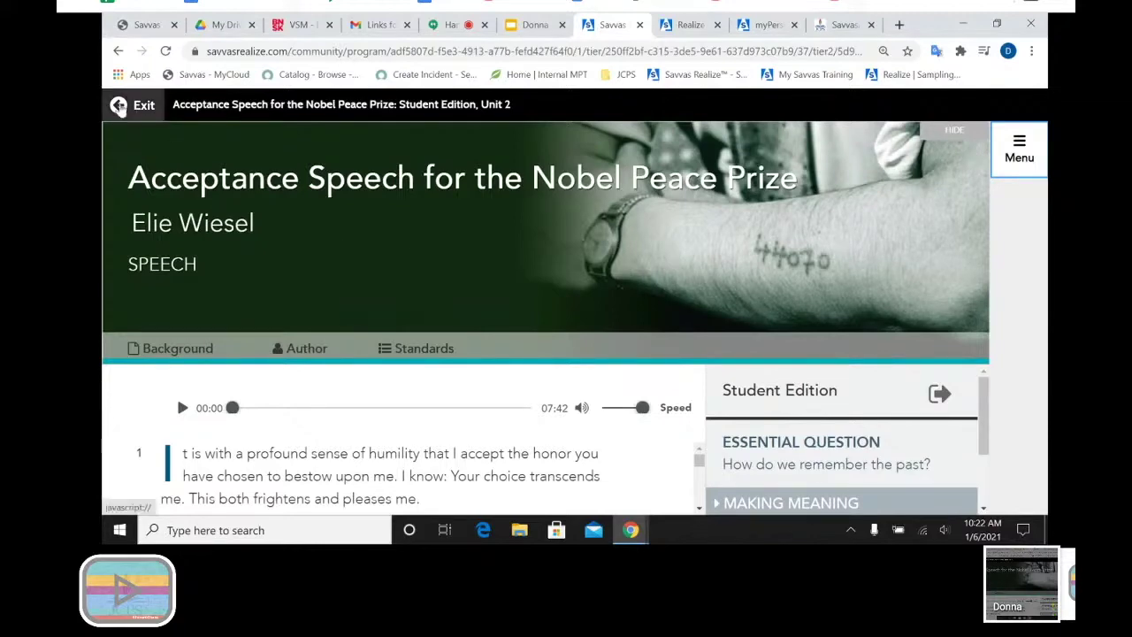
# Exit the Student Edition and review the speech's 2-page Accessible Leveled Text PDF.
pyautogui.click(119, 106)
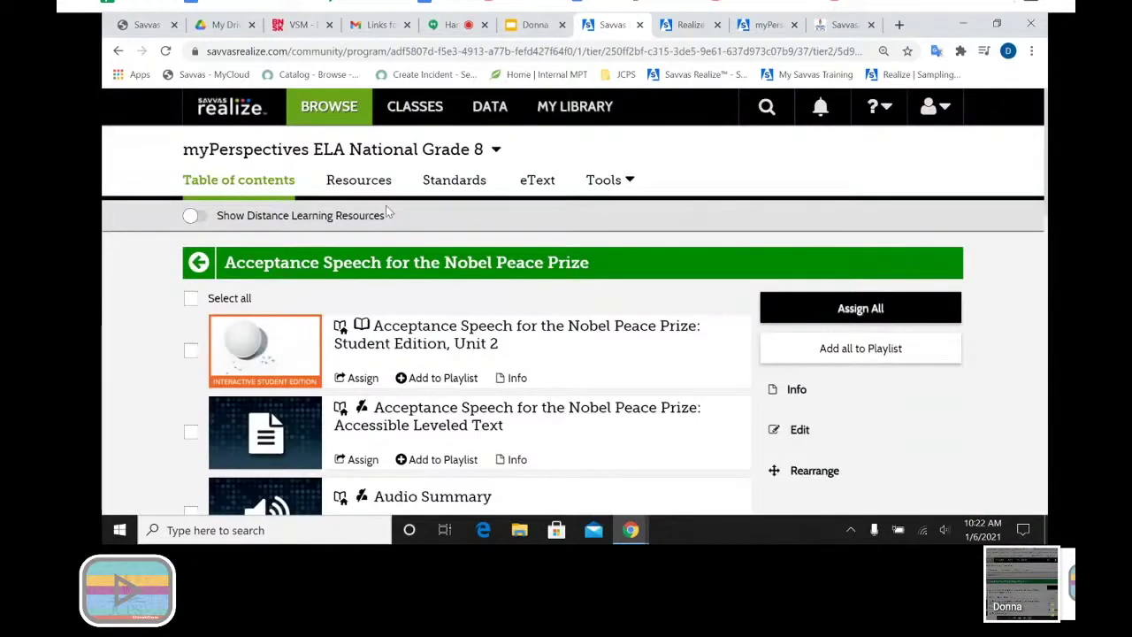
pyautogui.scroll(-2, 675, 245)
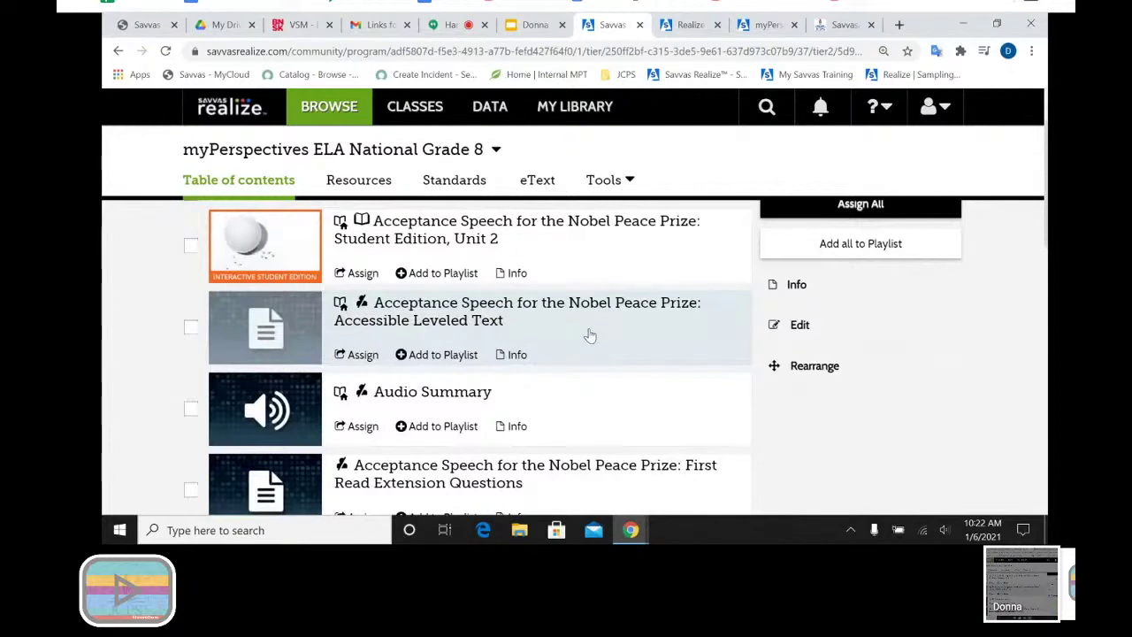
pyautogui.click(590, 335)
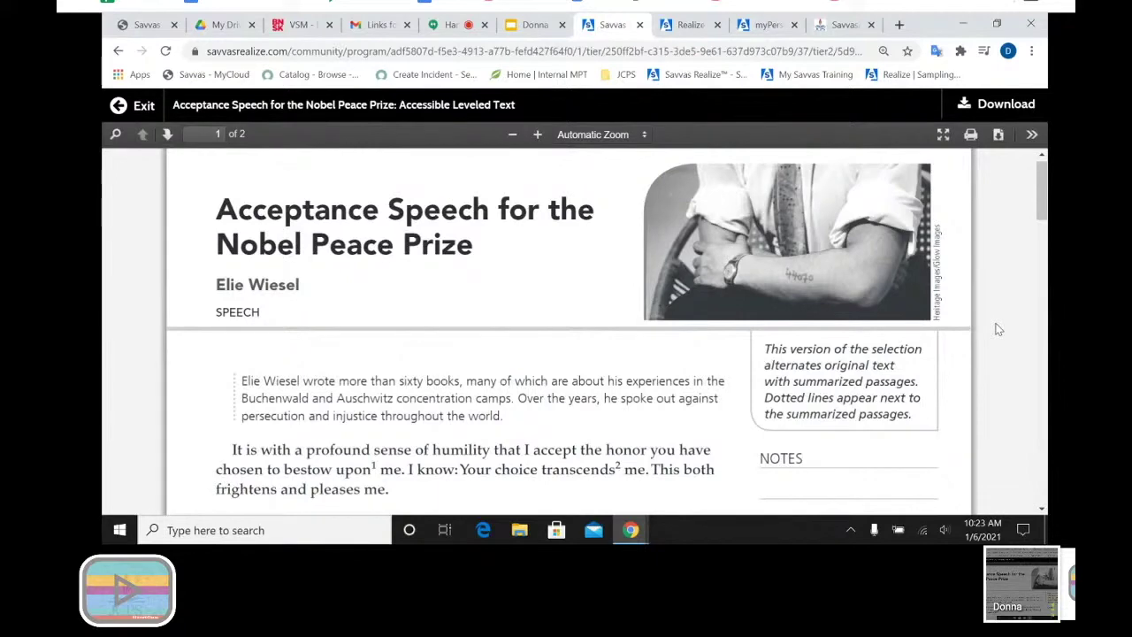
pyautogui.scroll(-5, 999, 329)
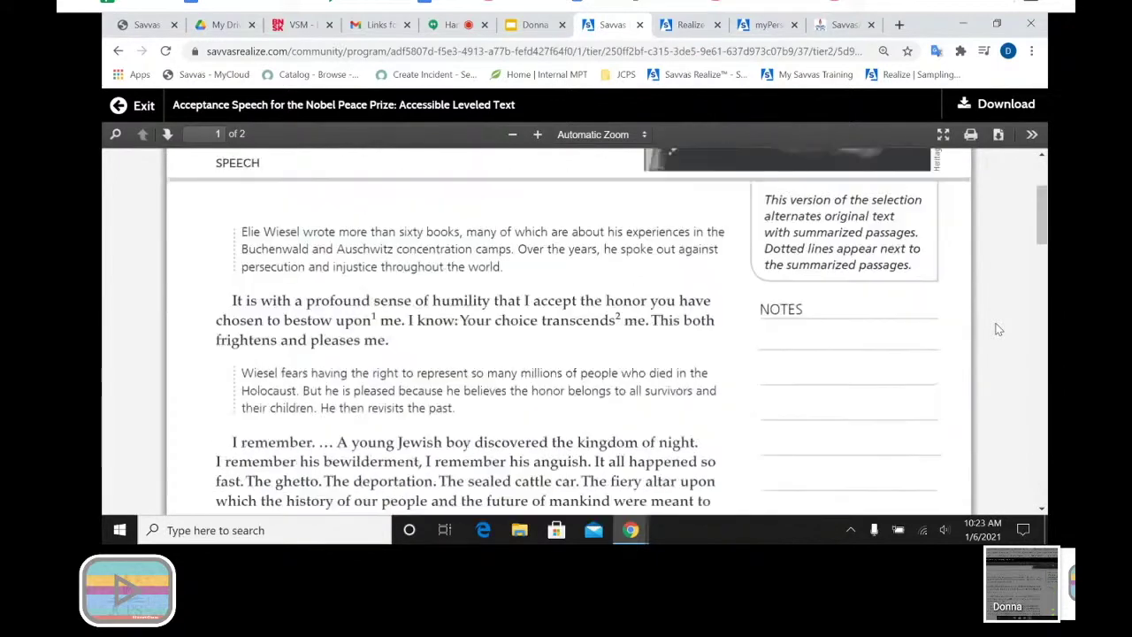
pyautogui.scroll(-5, 998, 329)
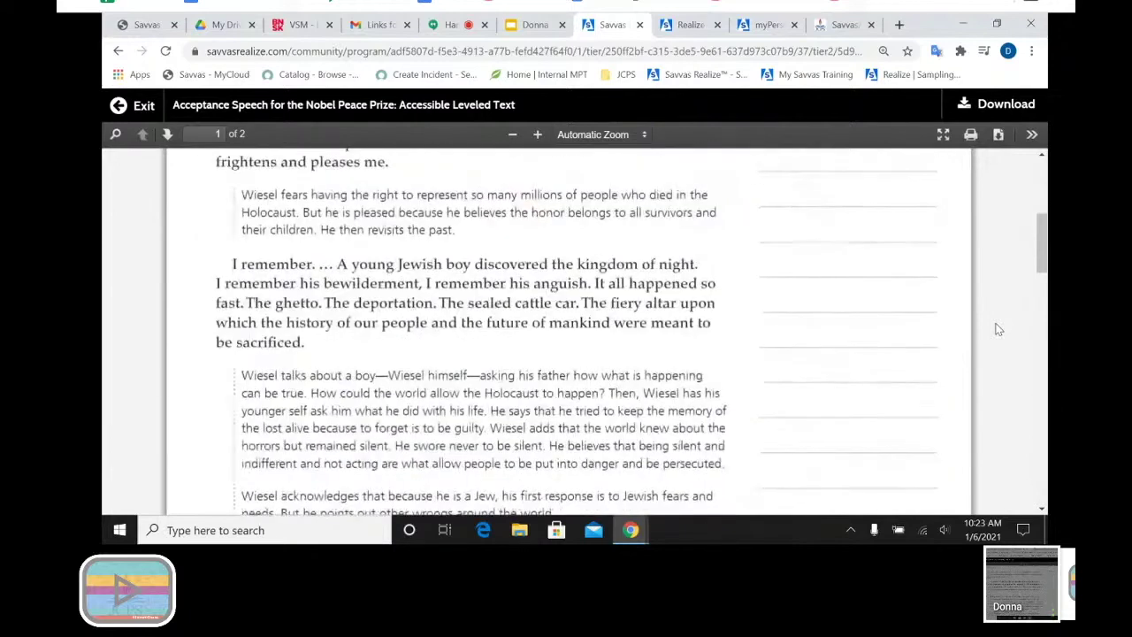
pyautogui.scroll(-4, 998, 329)
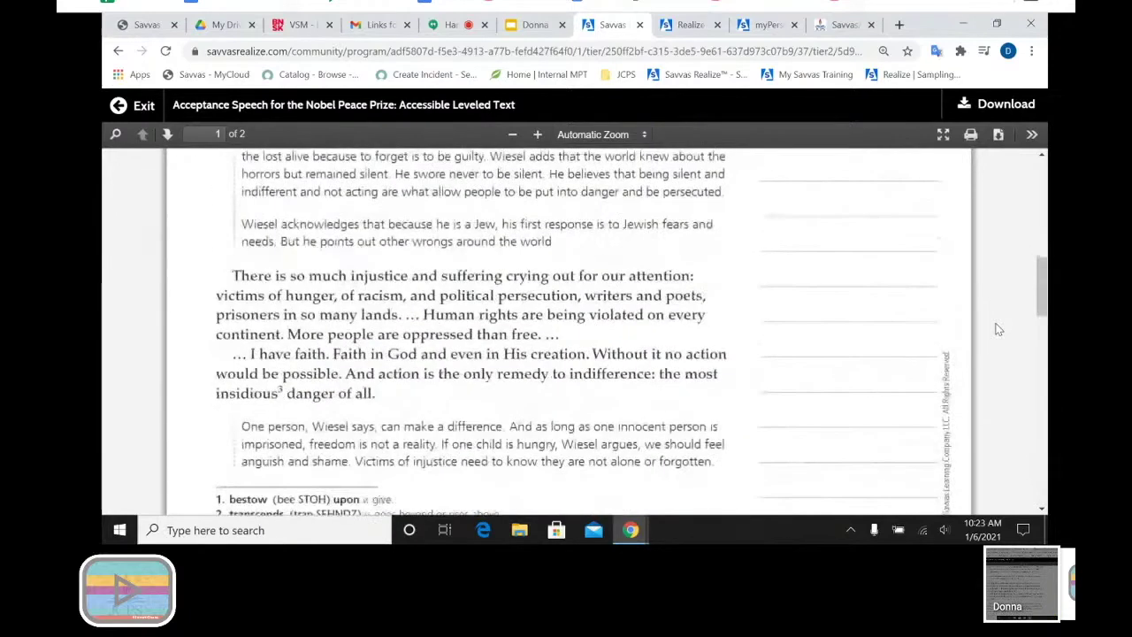
pyautogui.scroll(4, 998, 329)
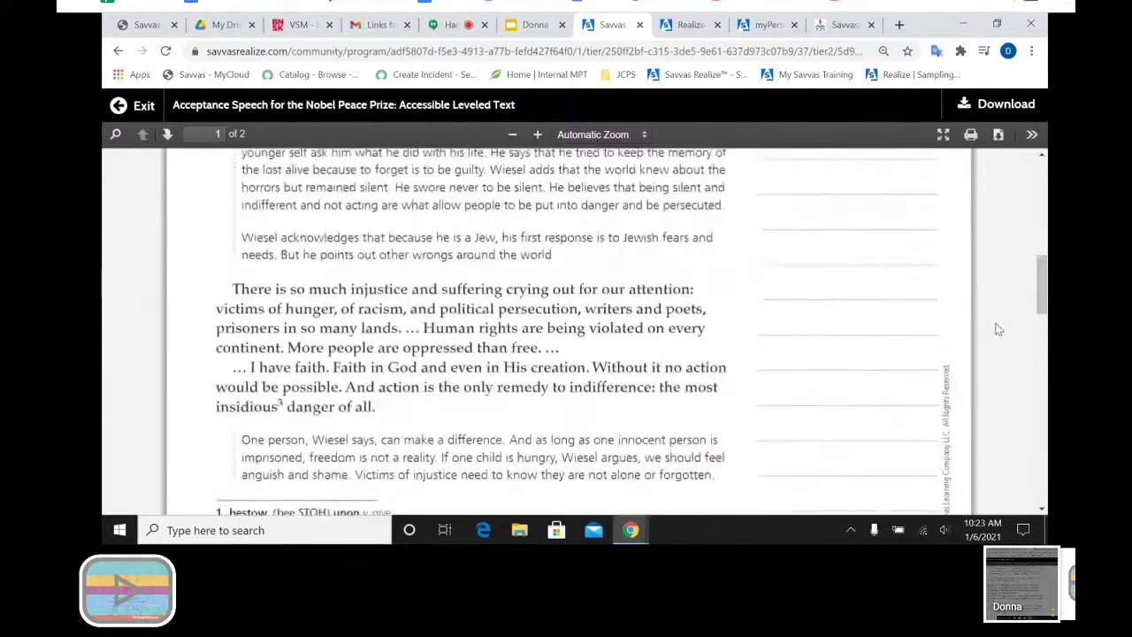
pyautogui.scroll(5, 999, 329)
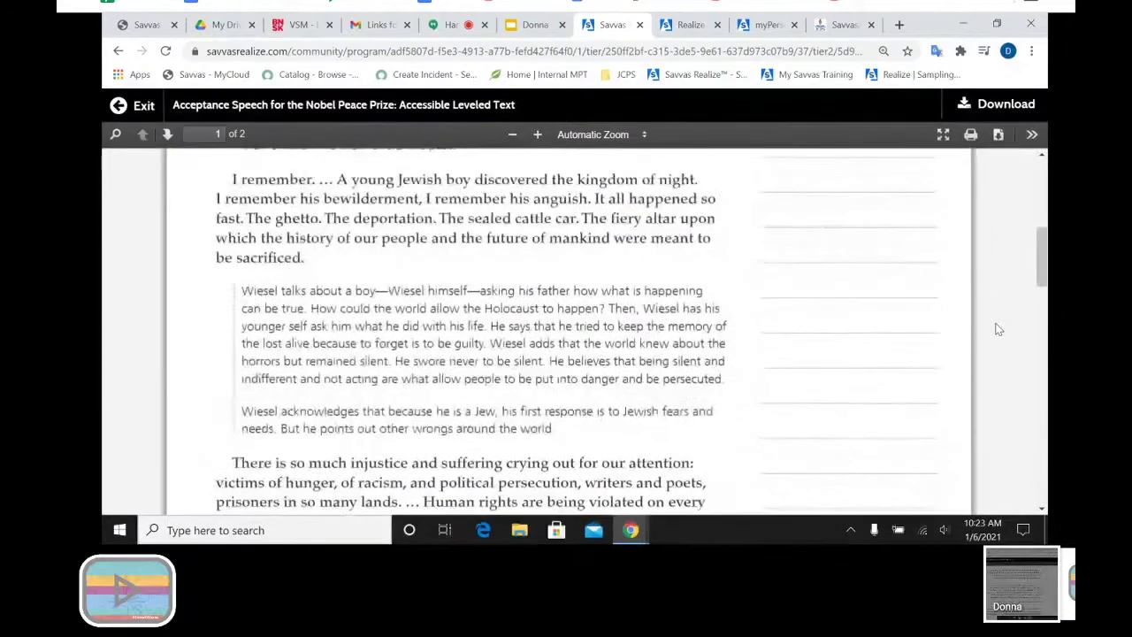
pyautogui.scroll(3, 998, 329)
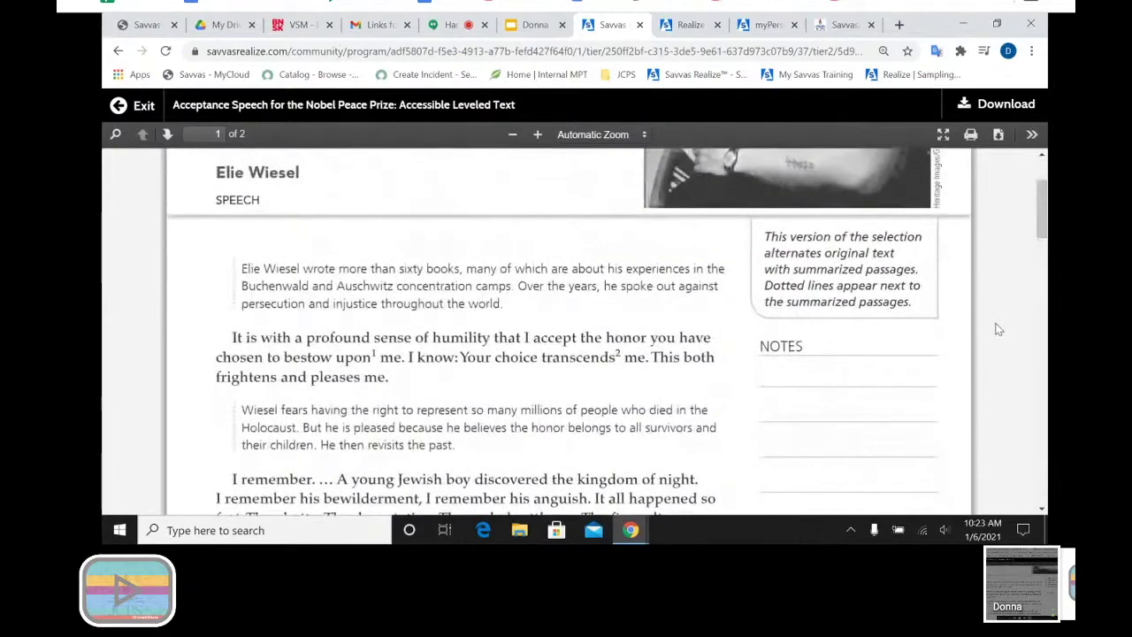
pyautogui.scroll(3, 998, 329)
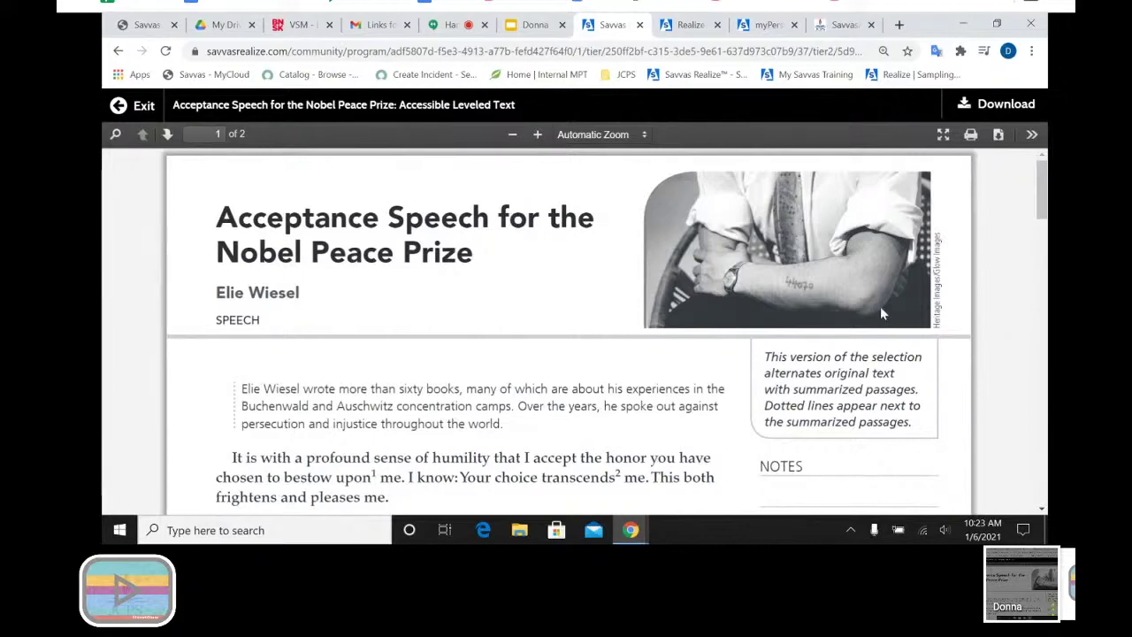
# Close the leveled text PDF and open the speech's Audio Summary.
pyautogui.click(138, 107)
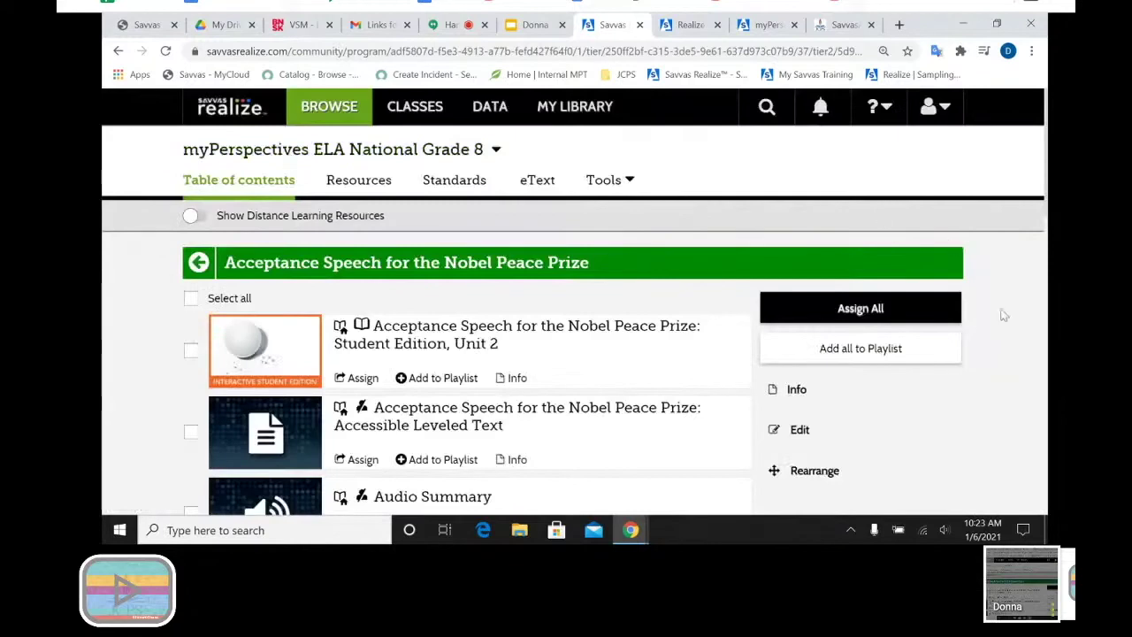
pyautogui.scroll(-1, 1015, 341)
pyautogui.scroll(-1, 1016, 345)
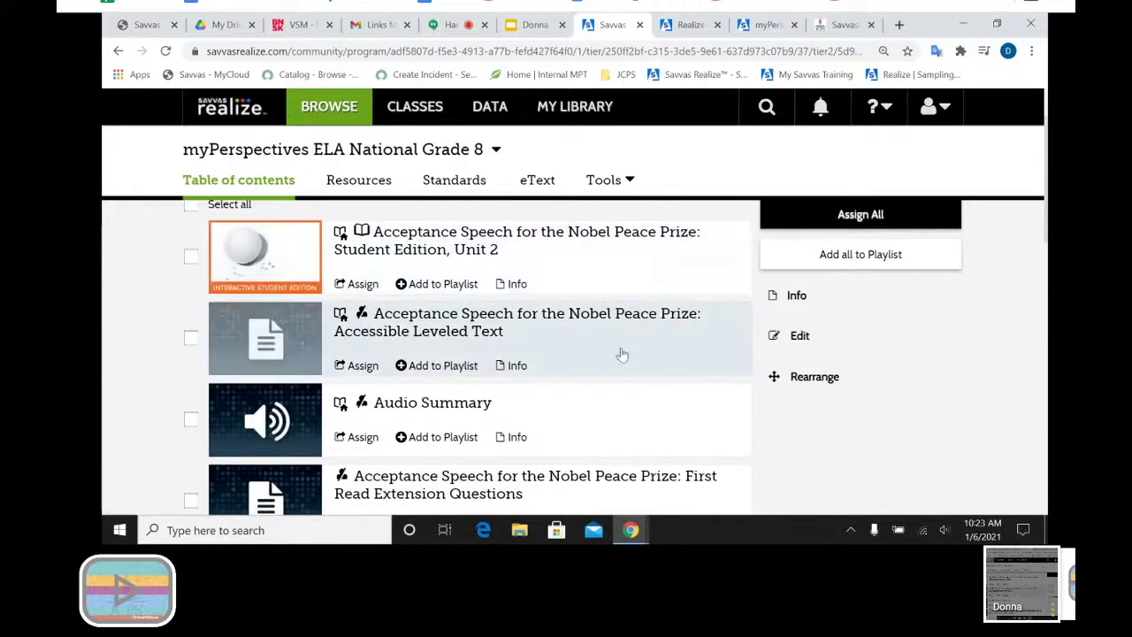
pyautogui.scroll(-1, 646, 424)
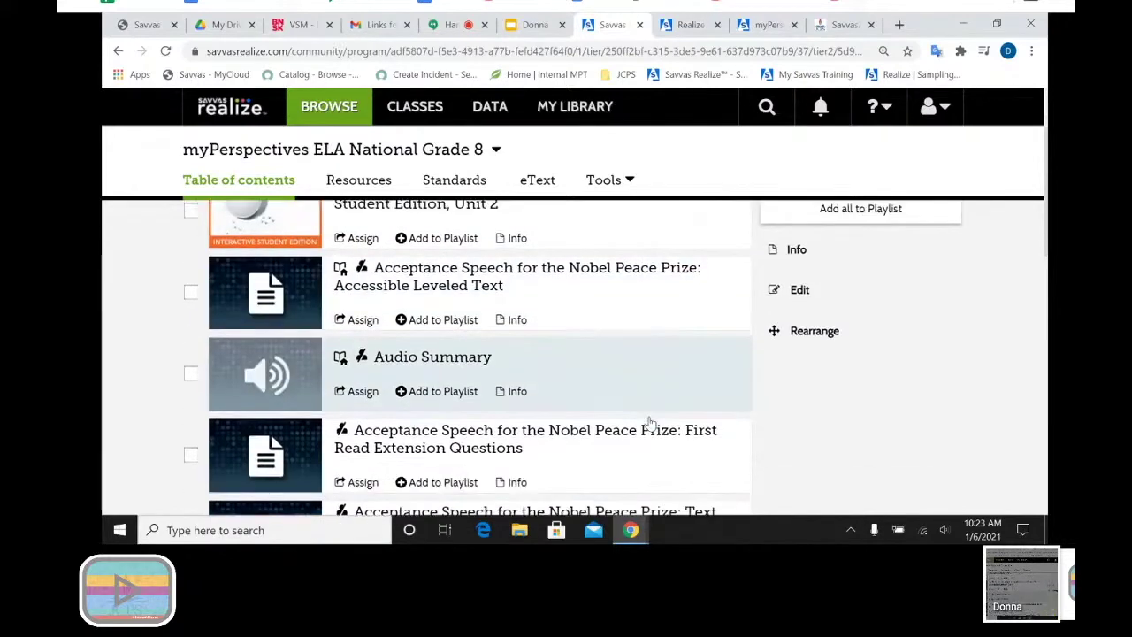
pyautogui.click(619, 366)
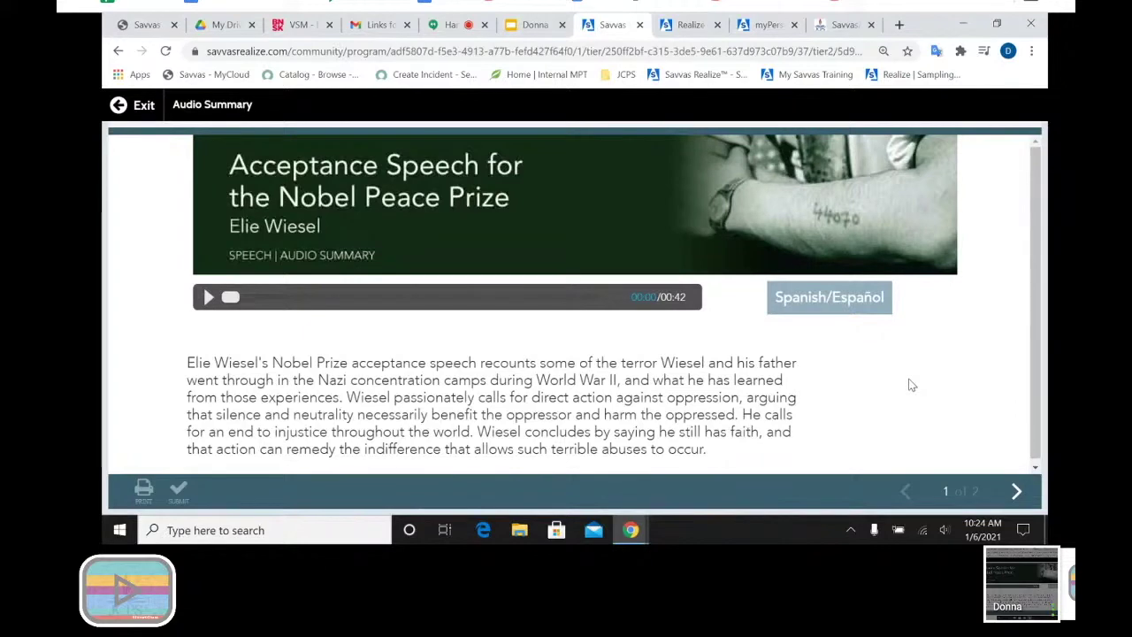
# View the Audio Summary in Spanish, then close it to return to the resource list.
pyautogui.click(836, 305)
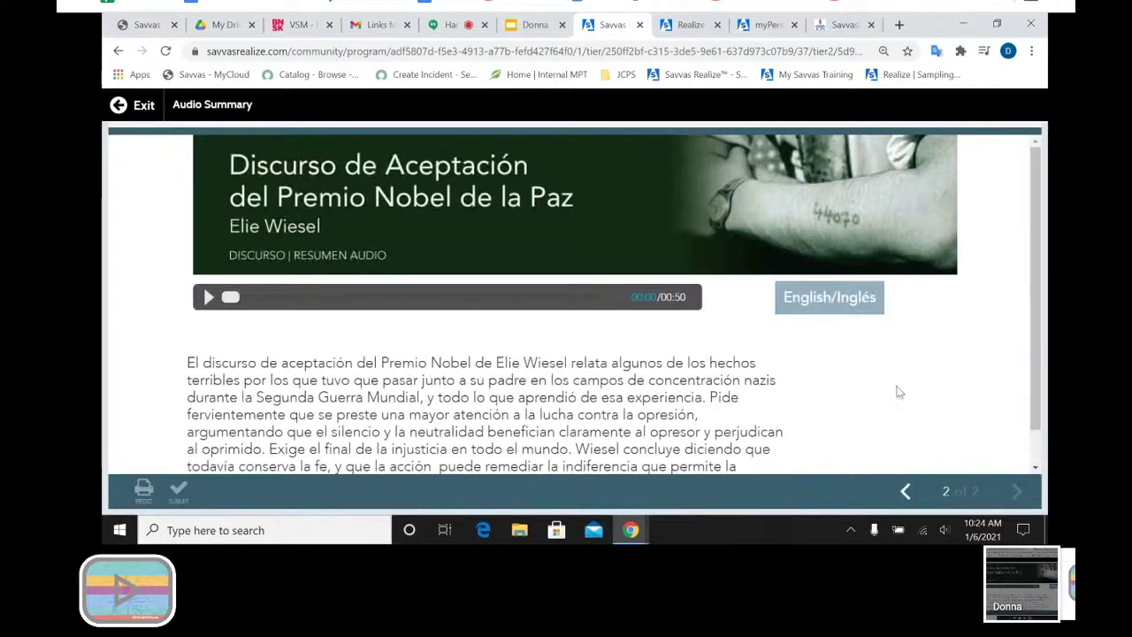
pyautogui.scroll(-2, 898, 392)
pyautogui.scroll(2, 898, 393)
pyautogui.click(133, 106)
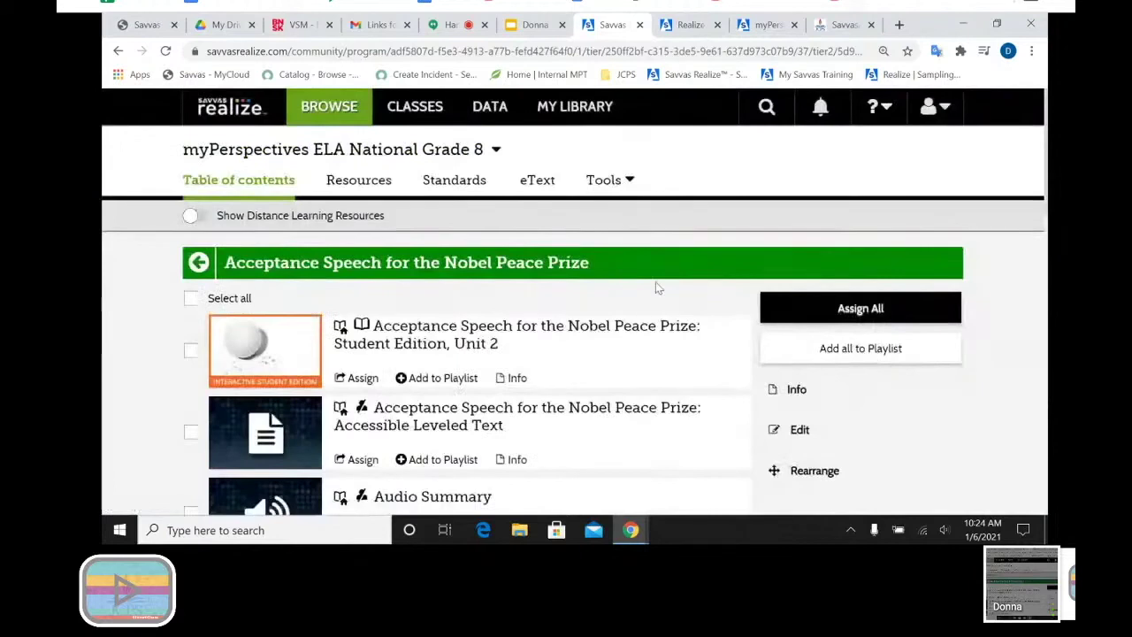
# Scroll down through the Nobel speech lesson's resources to Conventions: Perfect Tenses of Verbs and back up.
pyautogui.scroll(-2, 657, 283)
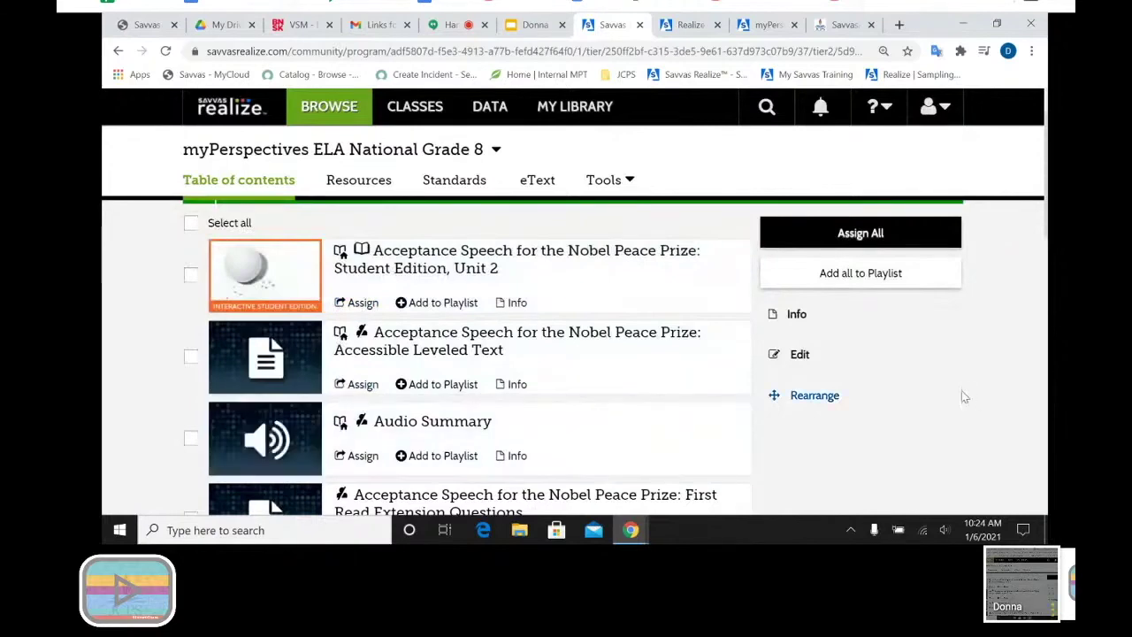
pyautogui.scroll(-1, 960, 395)
pyautogui.scroll(-5, 963, 397)
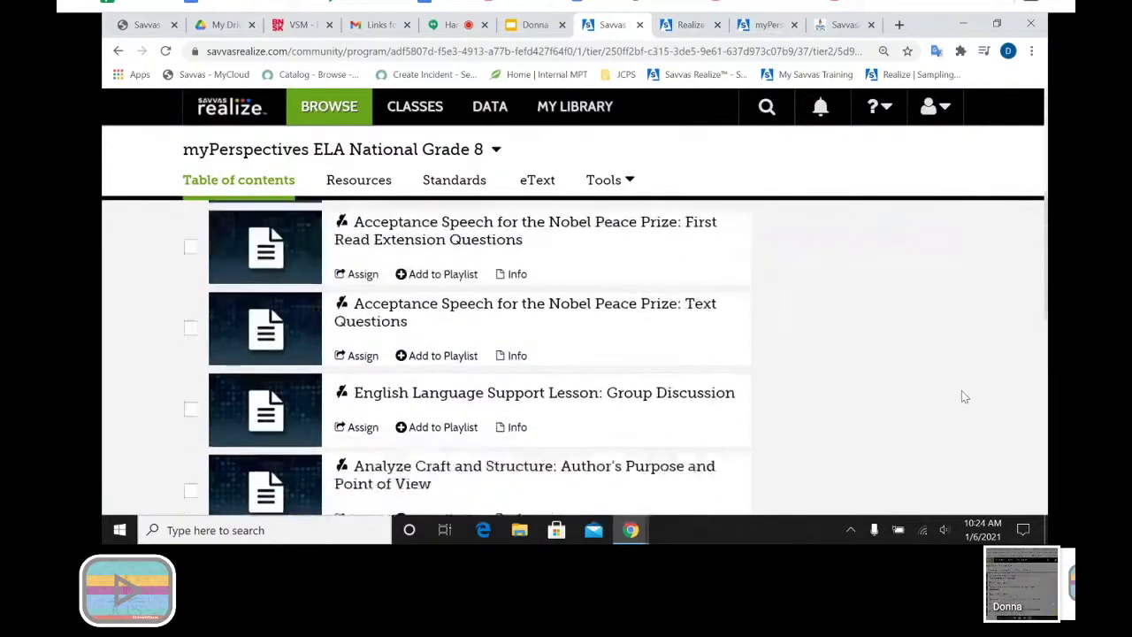
pyautogui.scroll(-1, 964, 397)
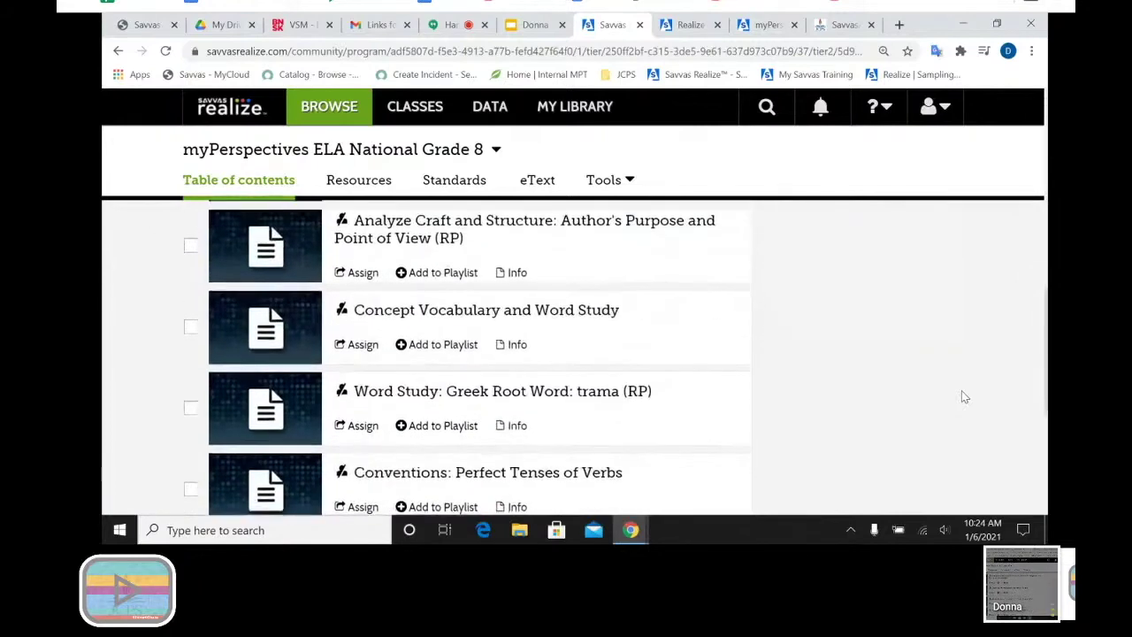
pyautogui.scroll(4, 964, 397)
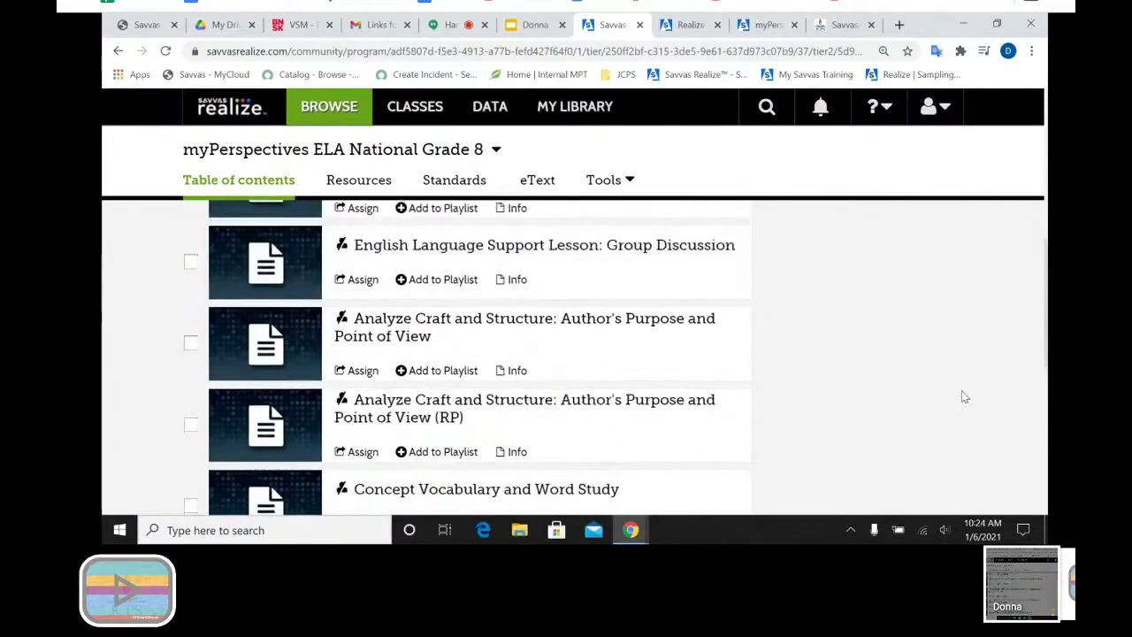
pyautogui.scroll(5, 963, 397)
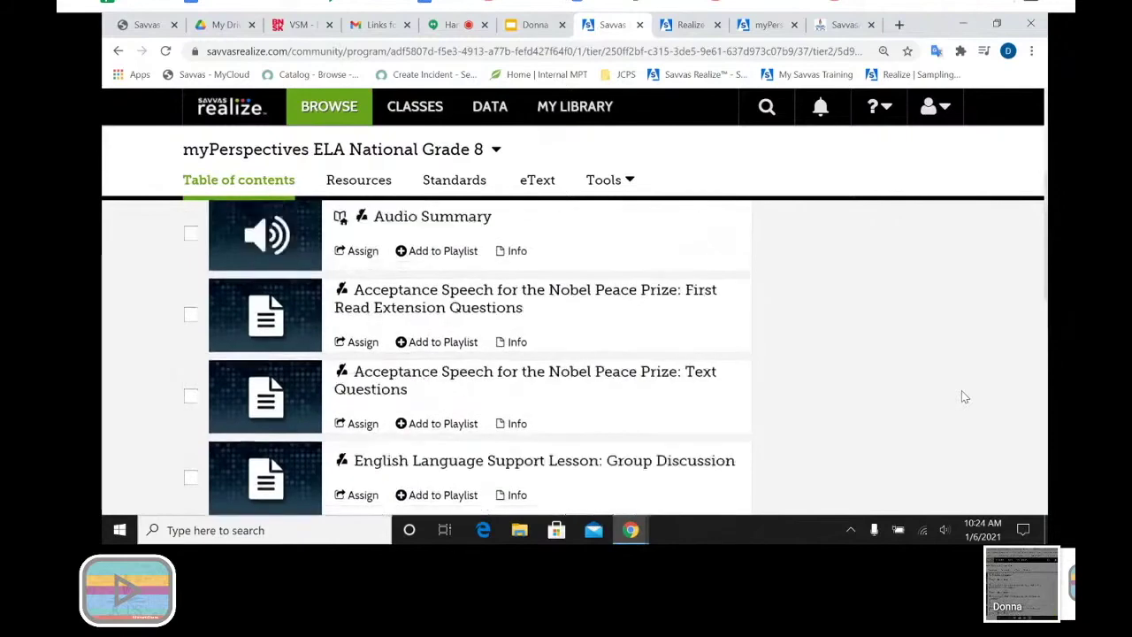
pyautogui.scroll(1, 964, 397)
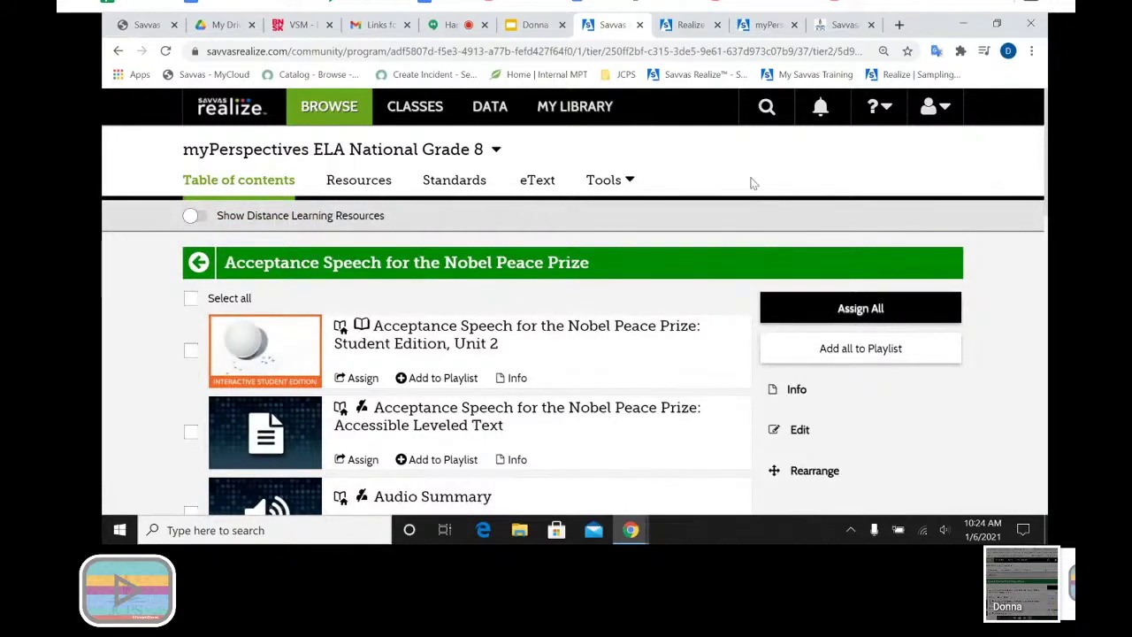
# Show the distance learning resources, go back to the Grade 8 contents and open the Student Edition.
pyautogui.click(191, 217)
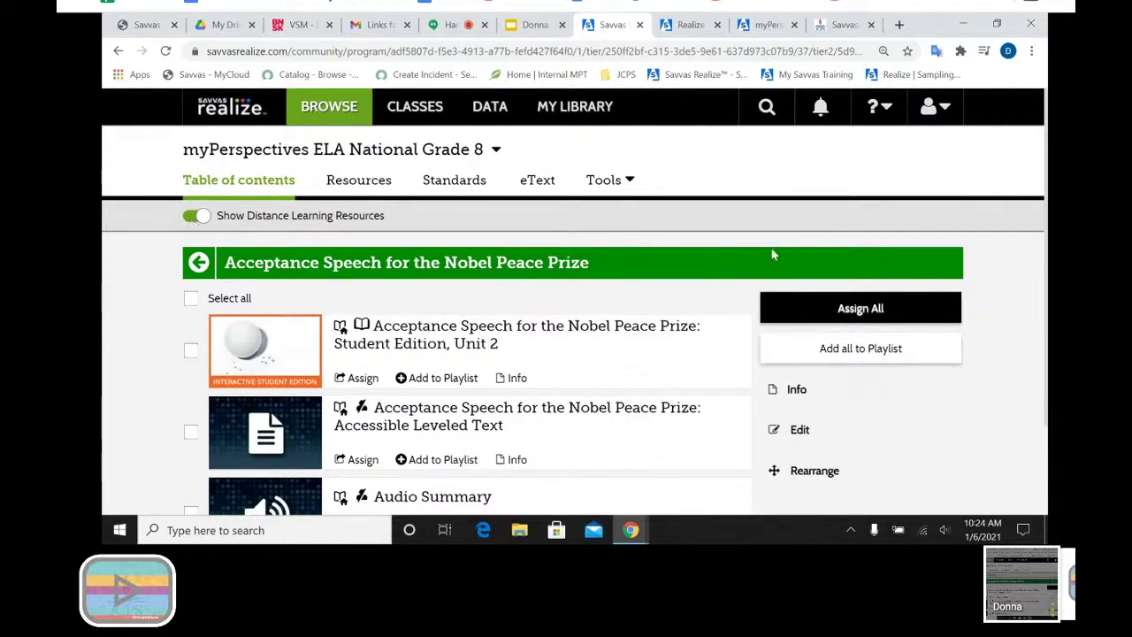
pyautogui.scroll(-2, 771, 254)
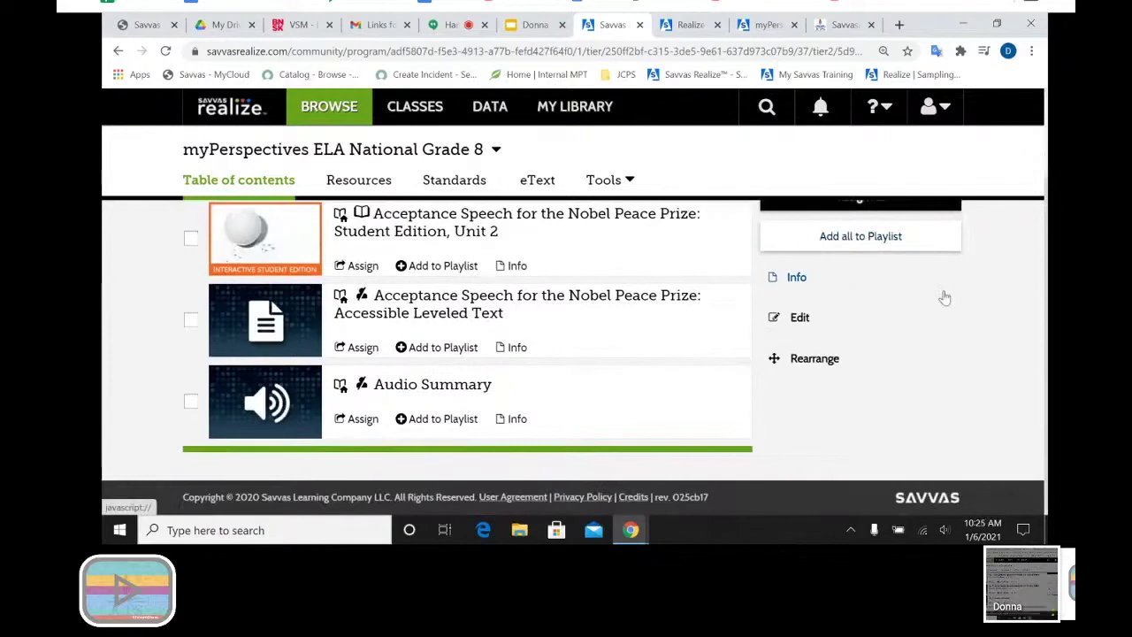
pyautogui.scroll(2, 942, 295)
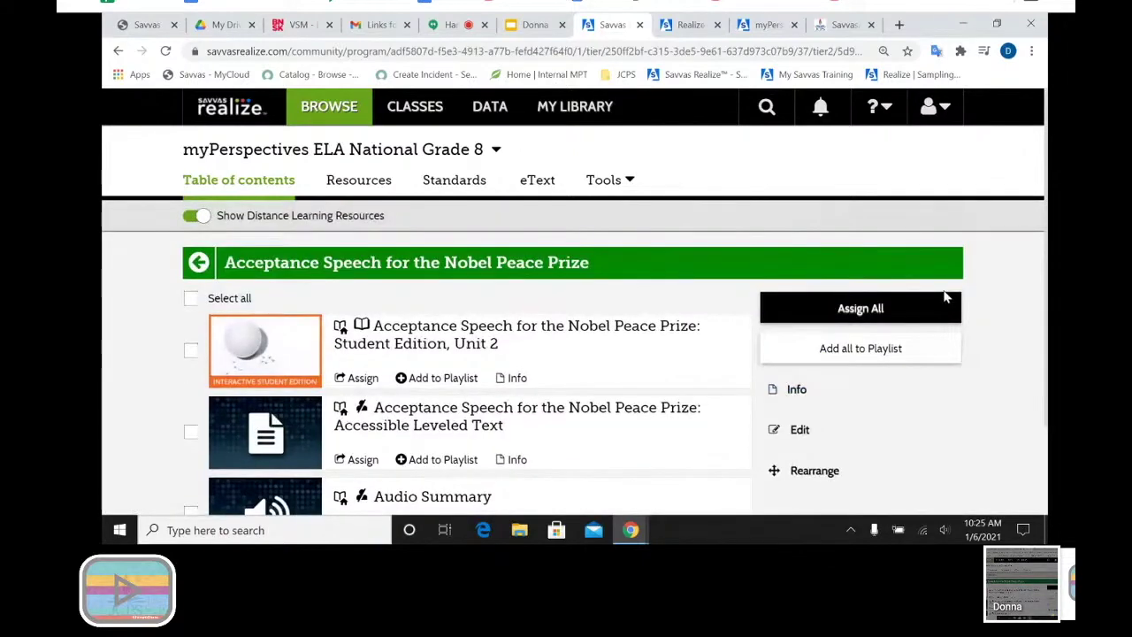
pyautogui.click(265, 183)
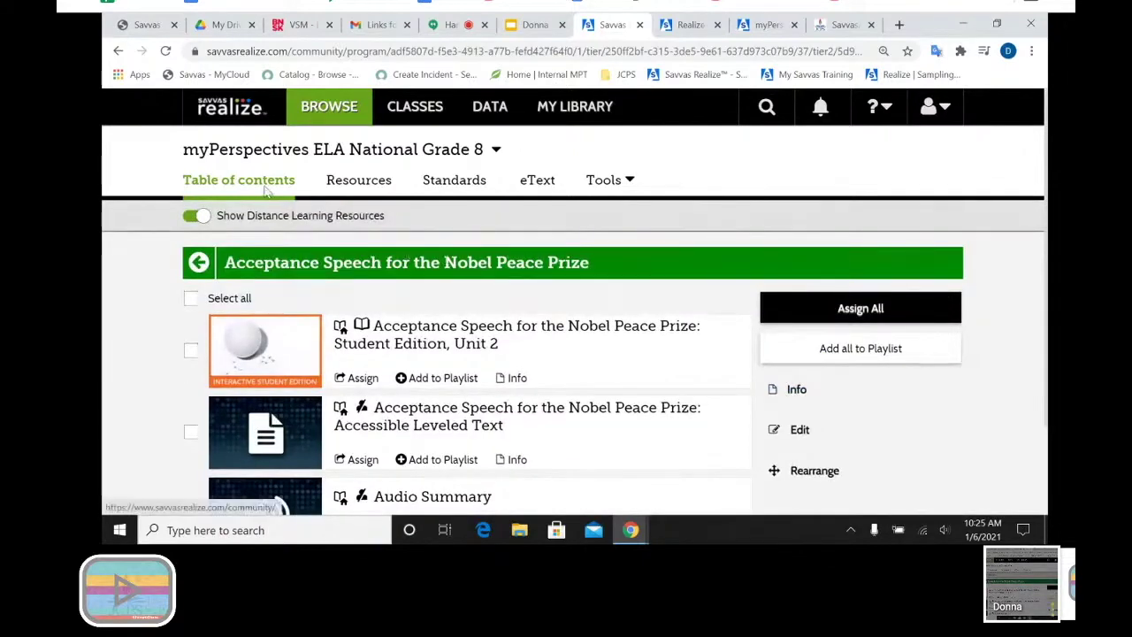
pyautogui.scroll(-5, 622, 262)
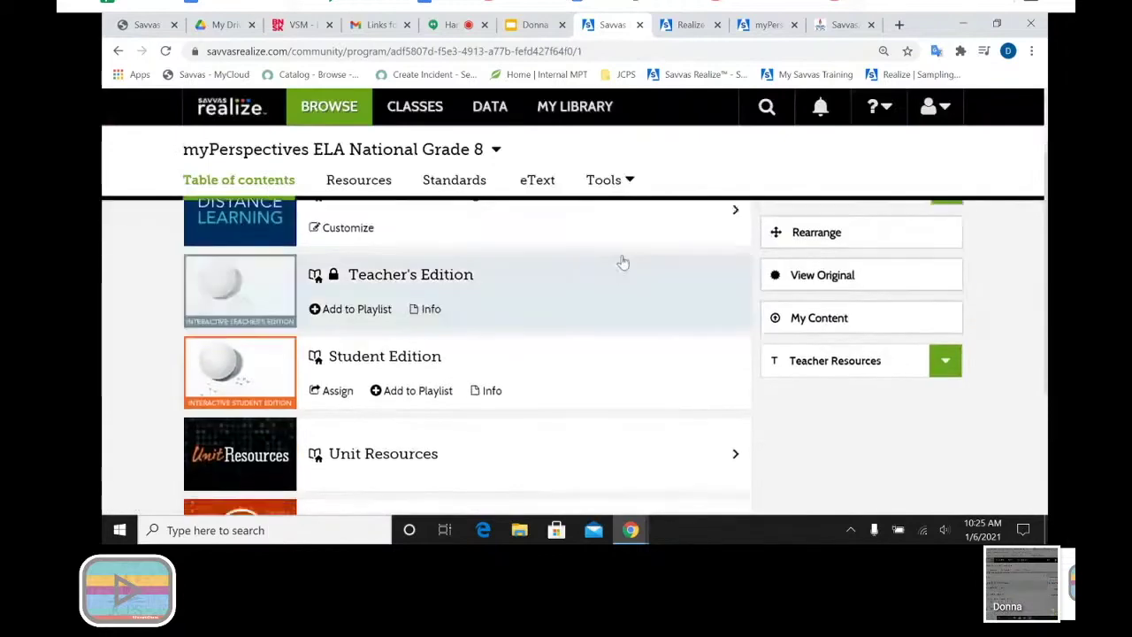
pyautogui.scroll(5, 622, 261)
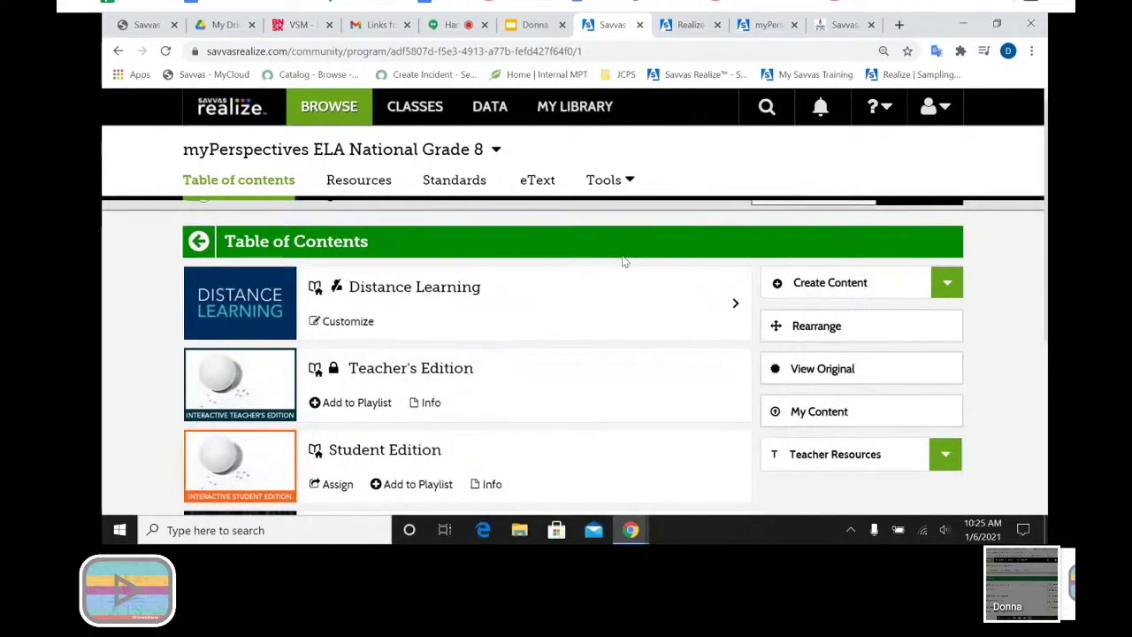
pyautogui.click(606, 461)
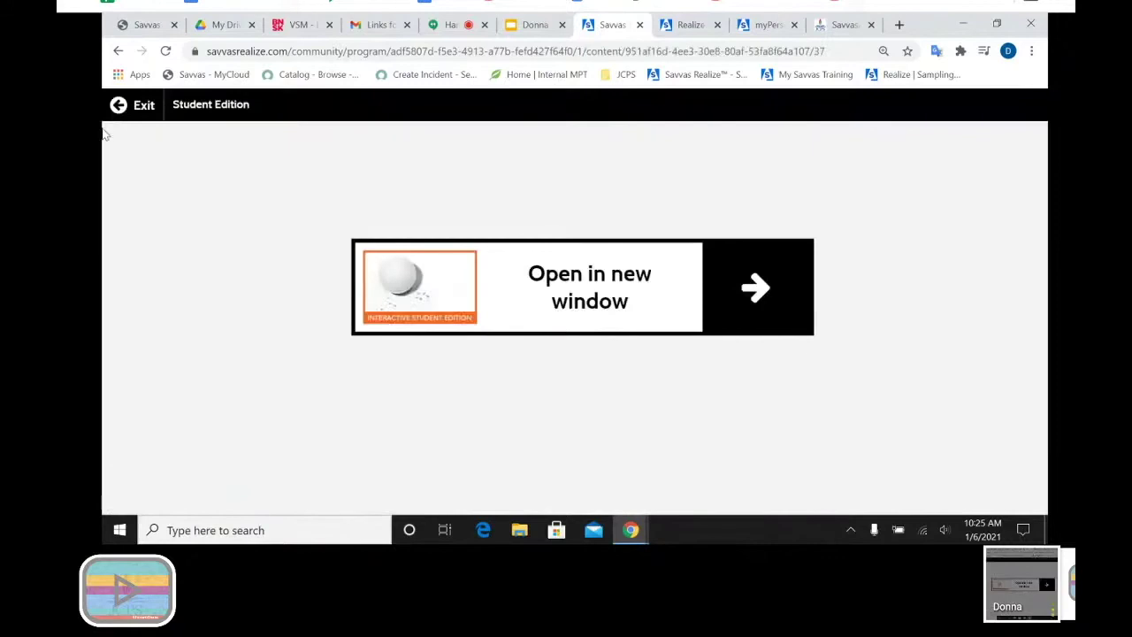
# Return to the contents and go through Unit Resources, Unit 2: The Holocaust to the Nobel speech.
pyautogui.click(119, 104)
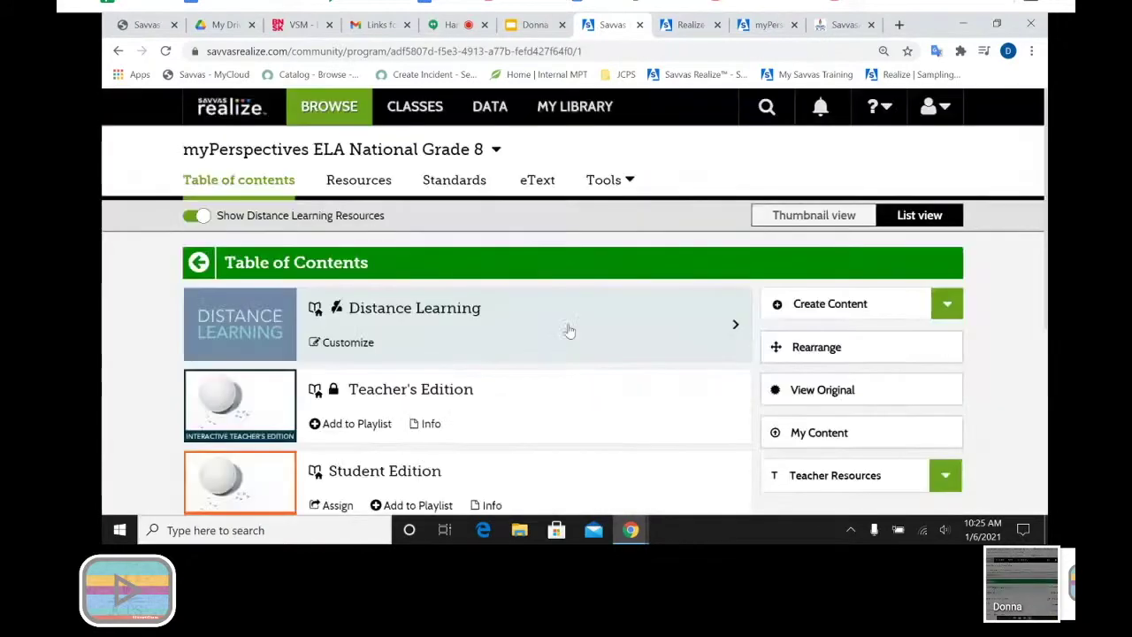
pyautogui.scroll(-4, 566, 328)
pyautogui.click(588, 254)
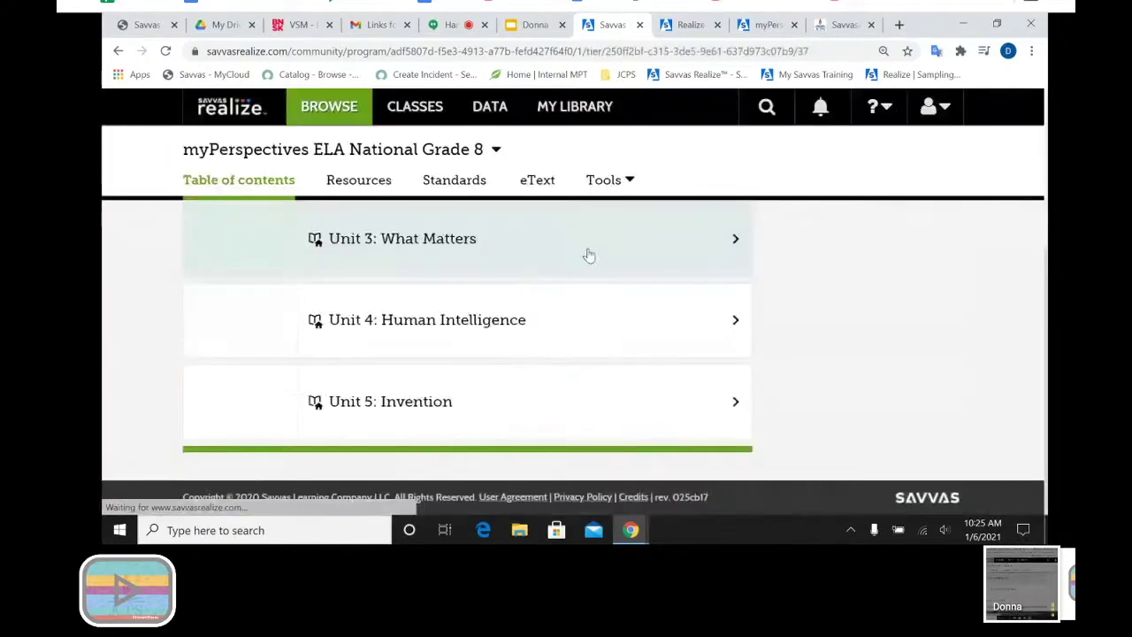
pyautogui.click(600, 405)
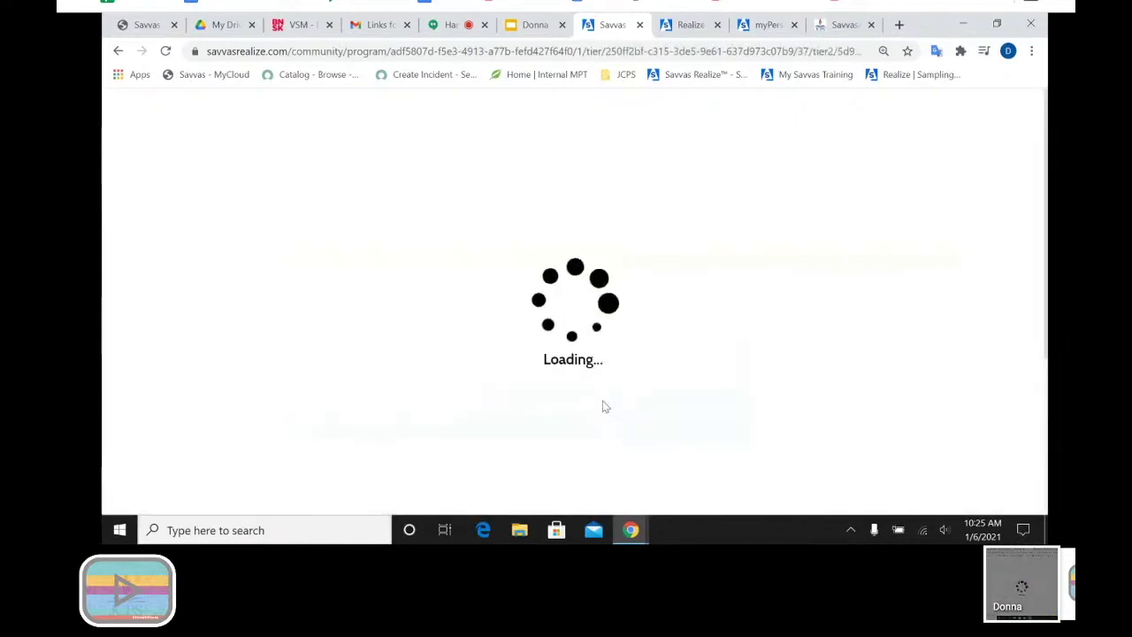
pyautogui.scroll(-6, 610, 424)
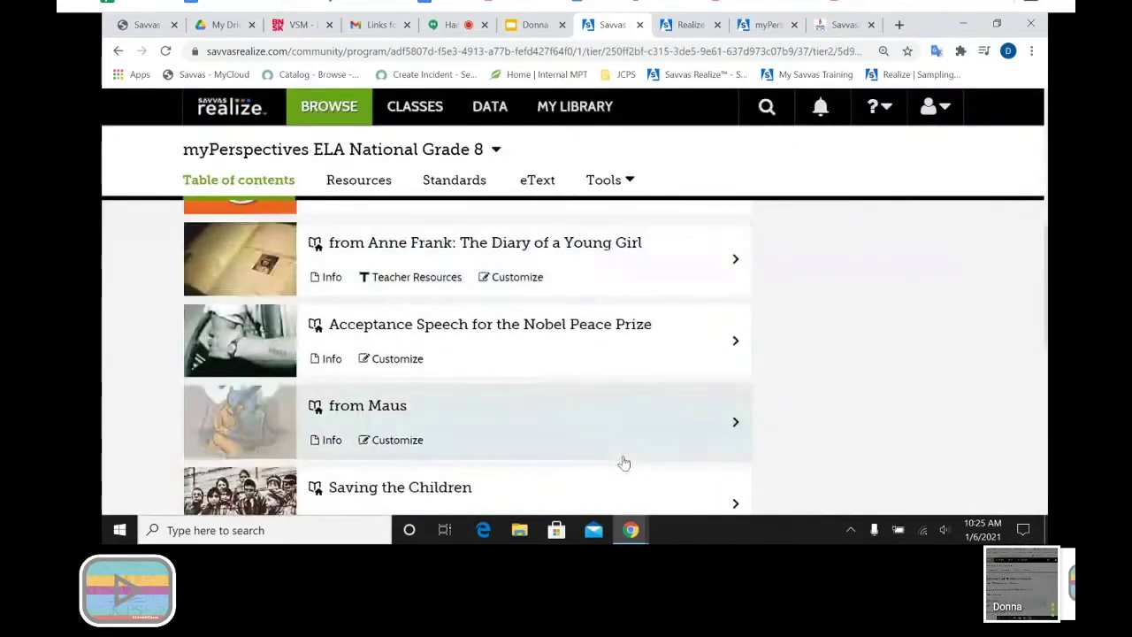
pyautogui.click(604, 352)
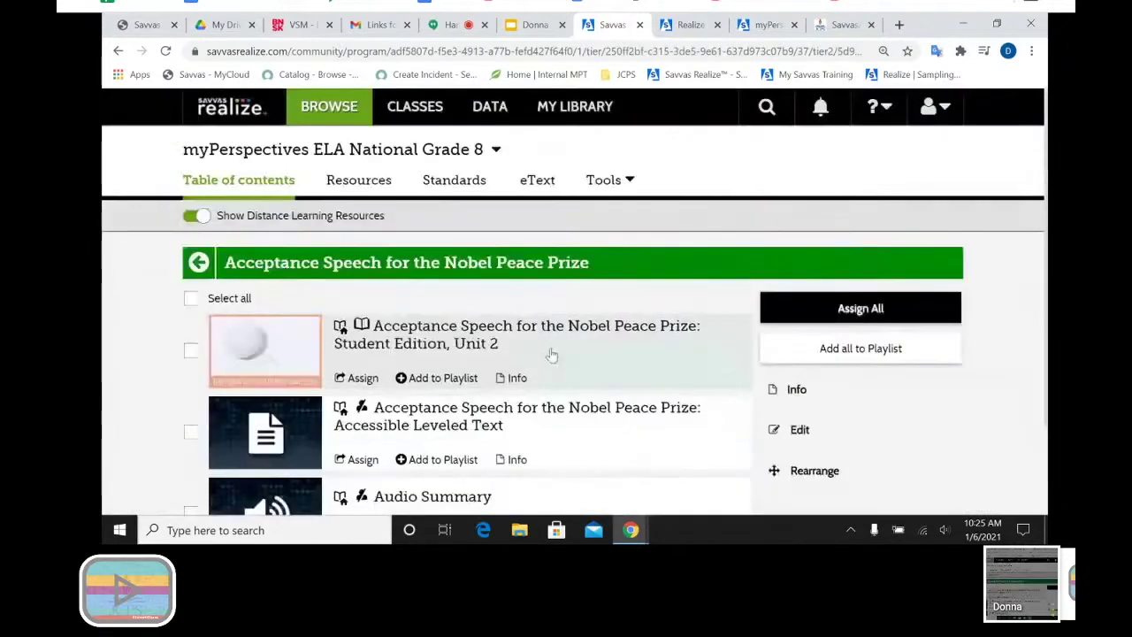
# Try assigning the Accessible Leveled Text, toggle resource selections, then use Assign All.
pyautogui.click(363, 460)
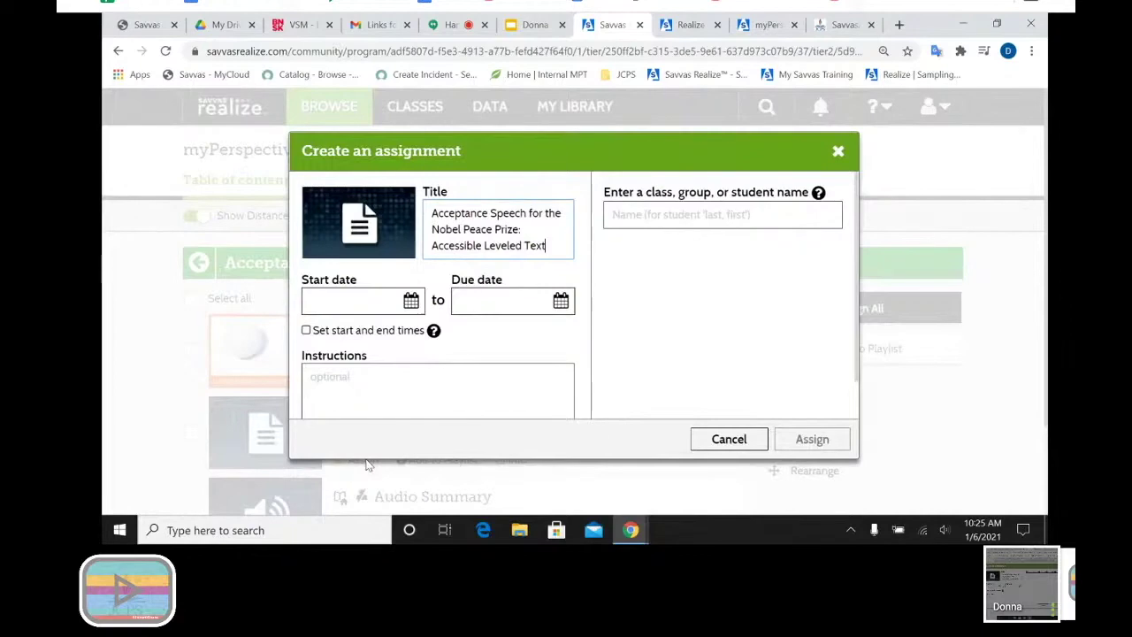
pyautogui.click(716, 439)
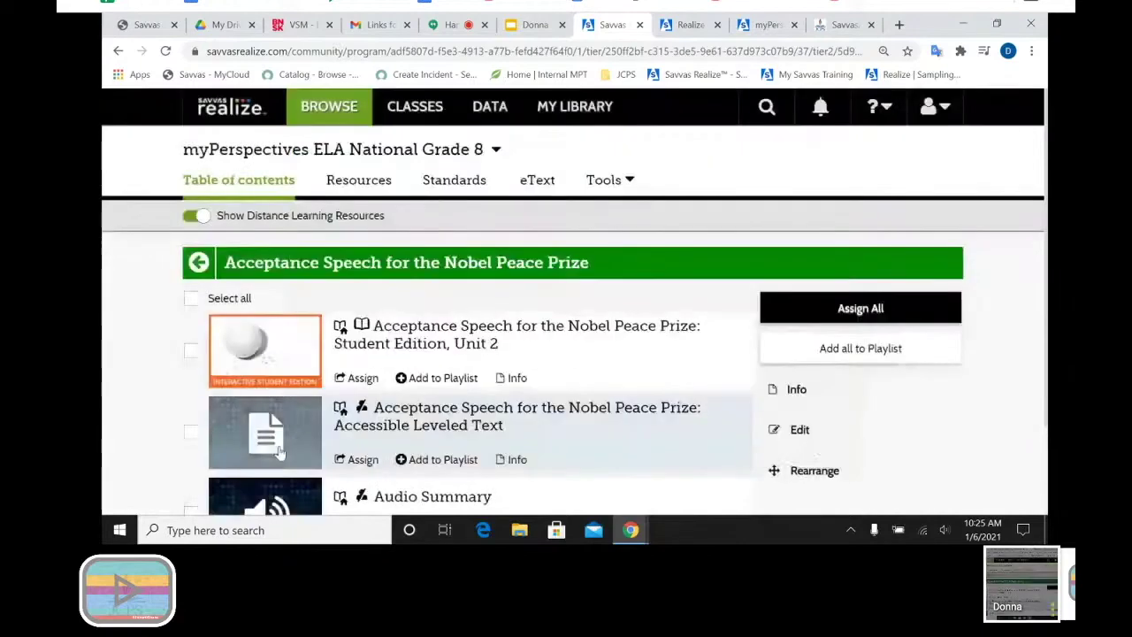
pyautogui.click(190, 353)
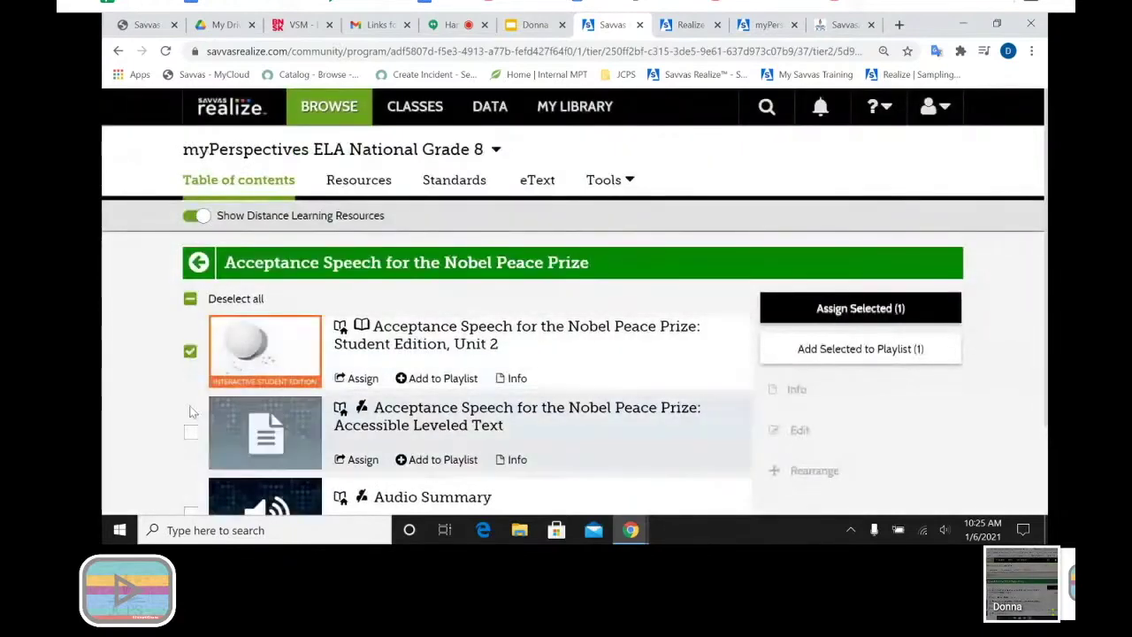
pyautogui.click(190, 513)
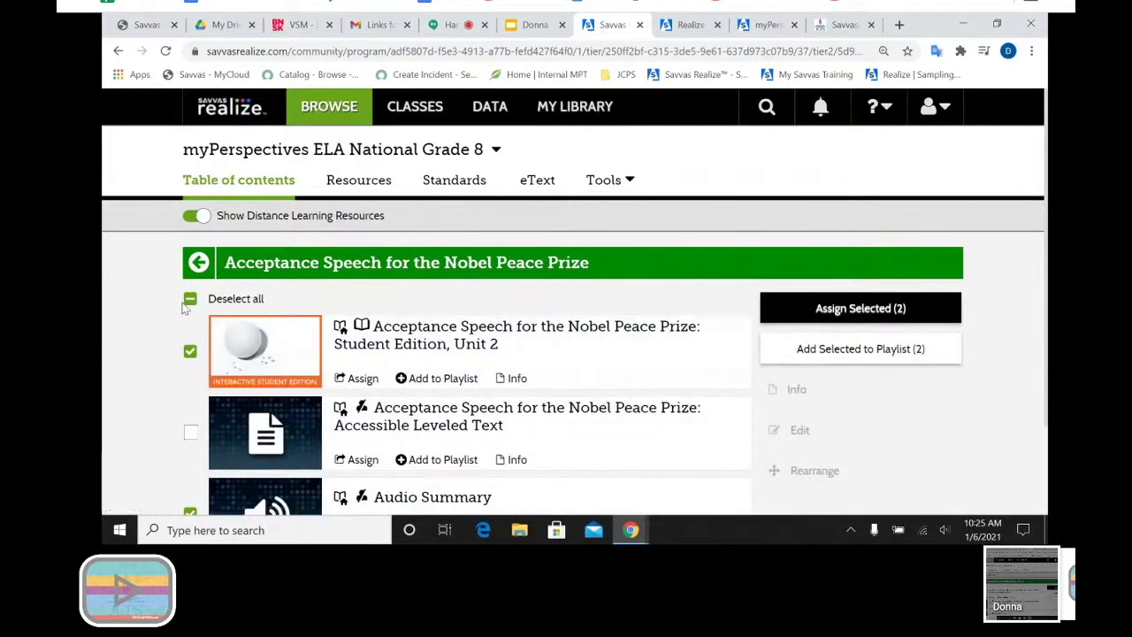
pyautogui.click(243, 302)
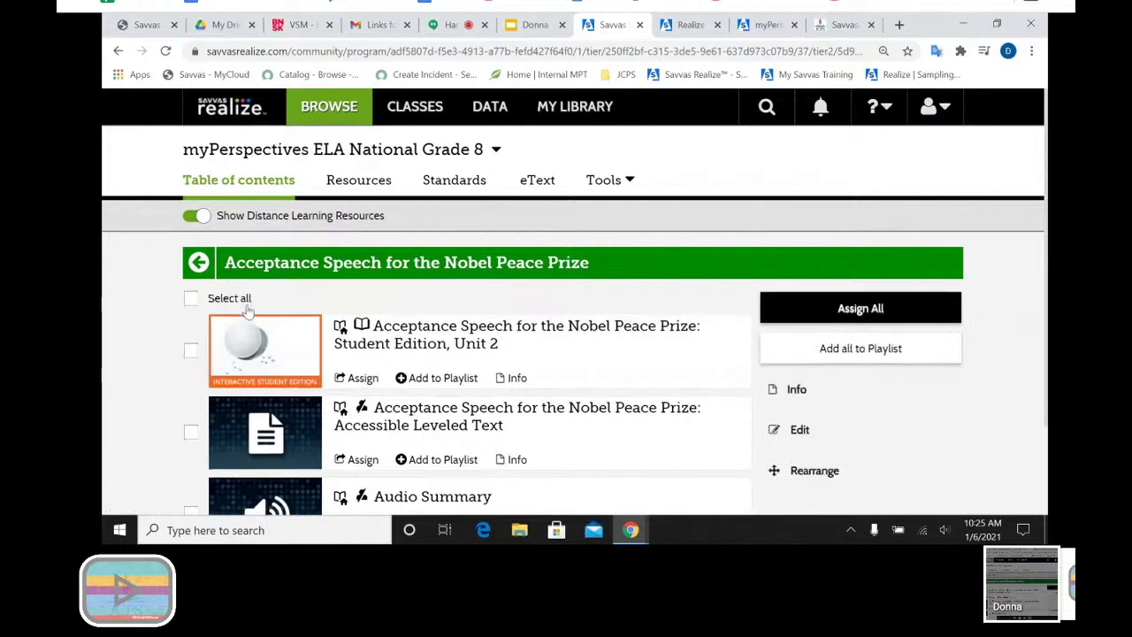
pyautogui.click(810, 309)
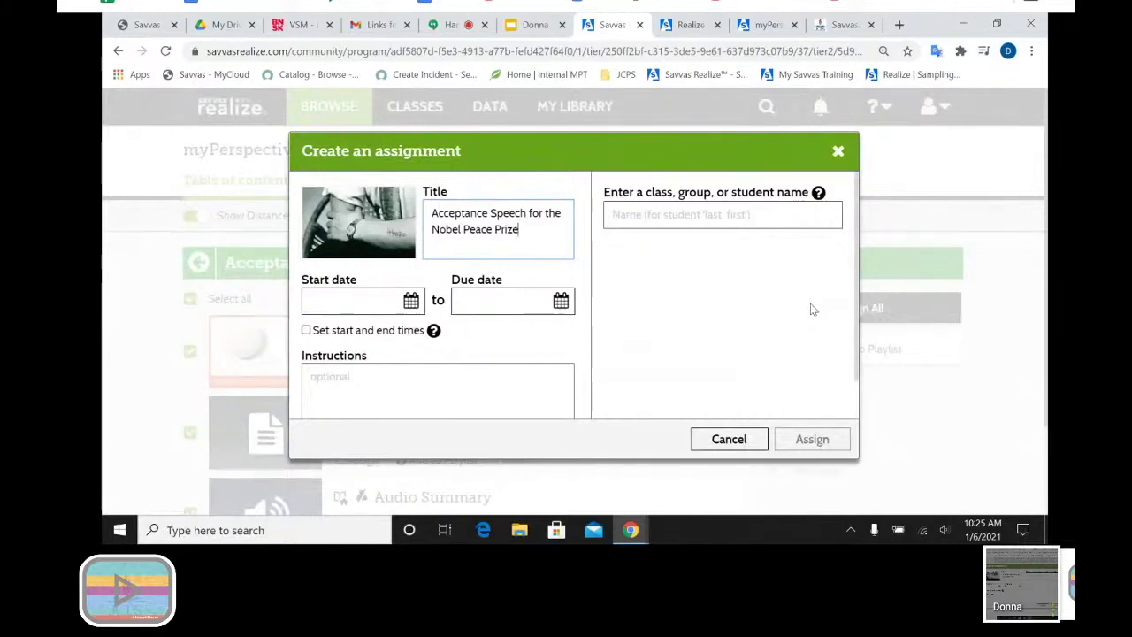
# Set the assignment dates to 01/11/2021–01/18/2021 with specific start and end times.
pyautogui.click(410, 301)
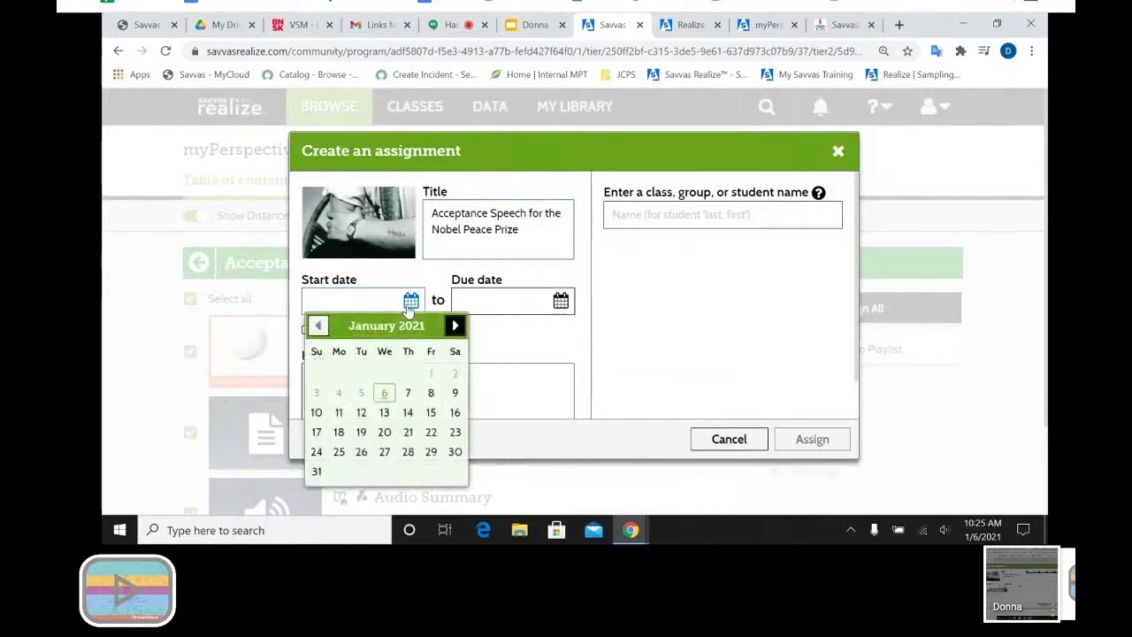
pyautogui.click(339, 412)
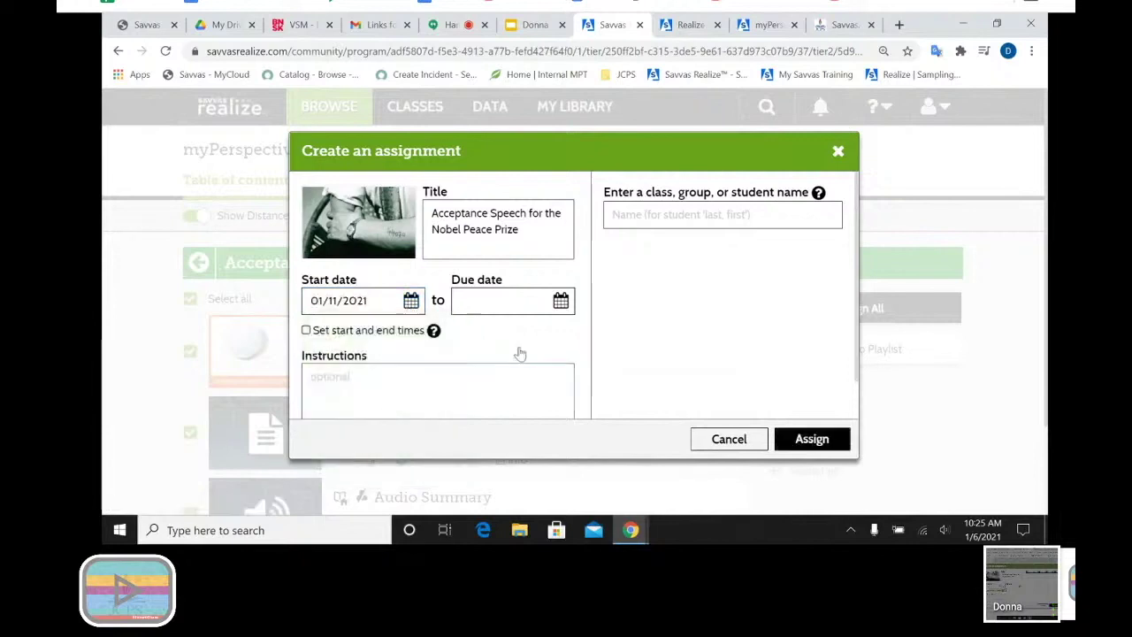
pyautogui.click(561, 301)
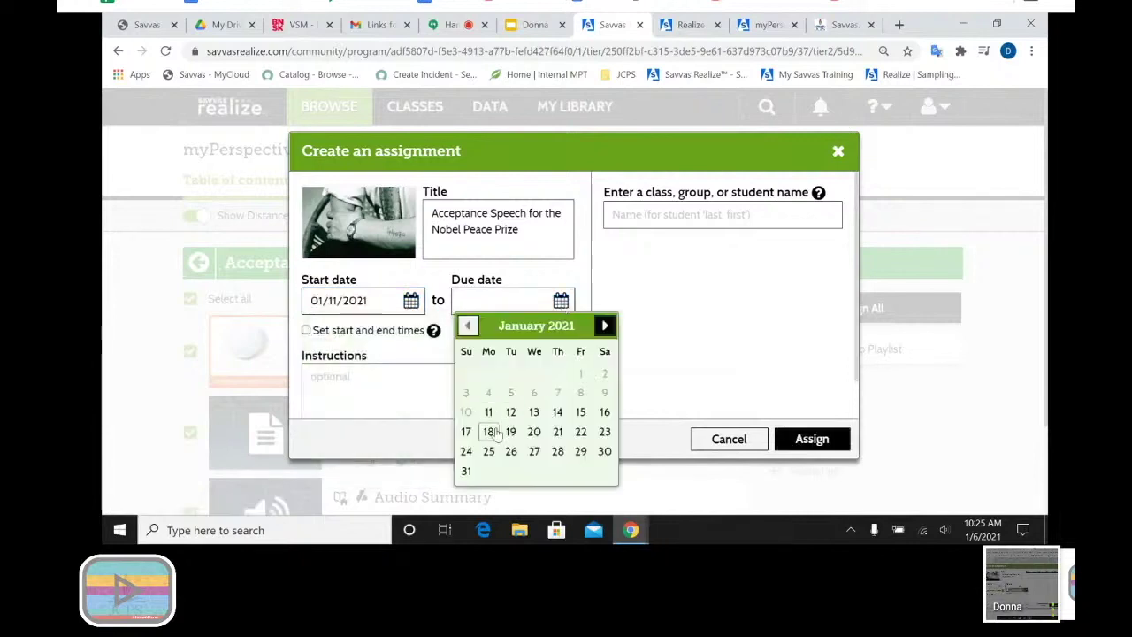
pyautogui.click(493, 432)
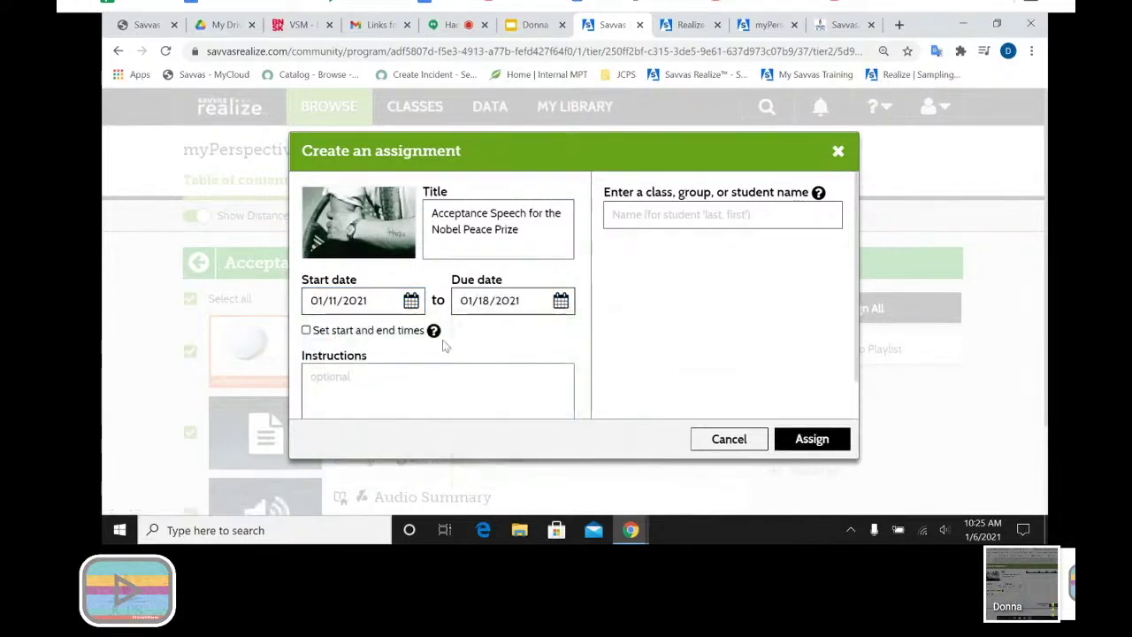
pyautogui.click(306, 330)
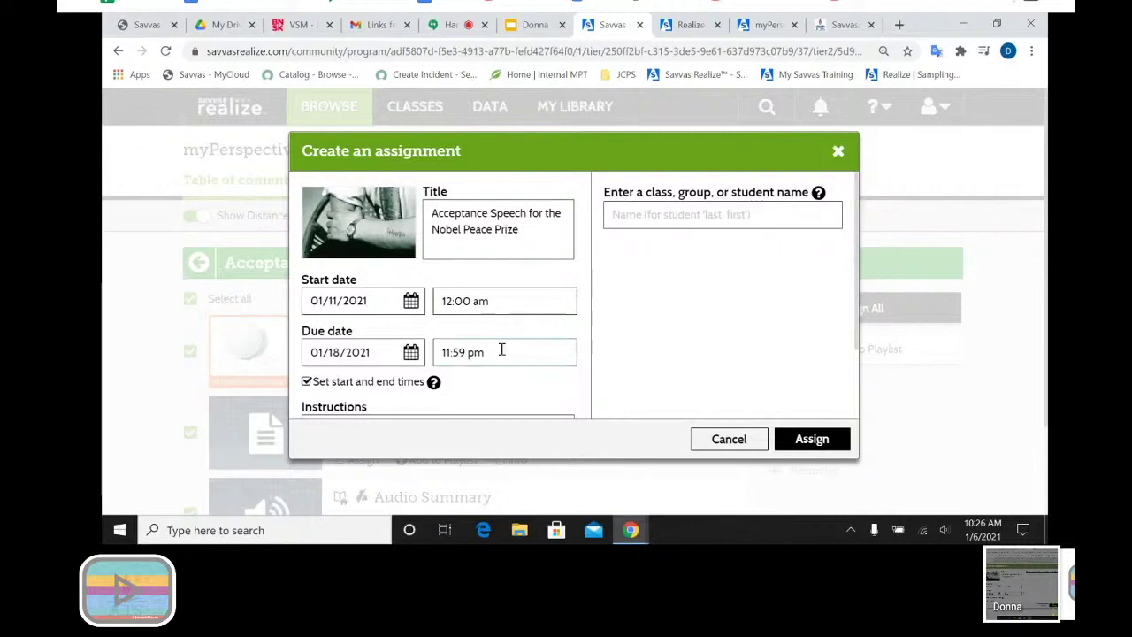
pyautogui.scroll(-1, 644, 358)
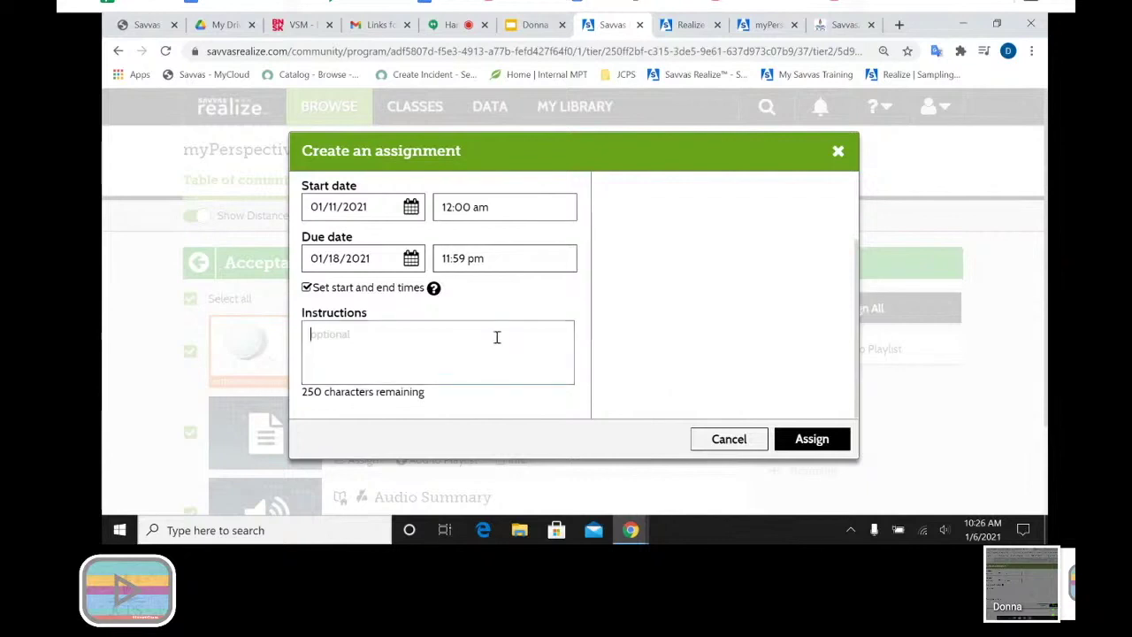
pyautogui.scroll(1, 674, 321)
# Add Grade 8 and one Grade 8 student as recipients, remove Grade 8, then cancel the assignment.
pyautogui.click(678, 214)
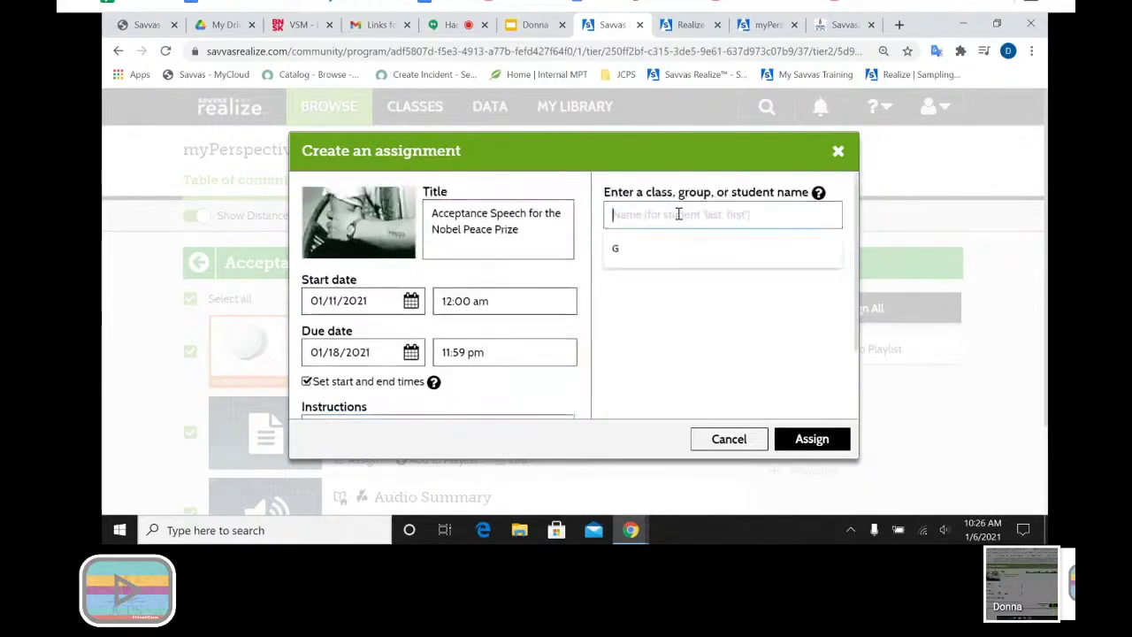
pyautogui.write('gr')
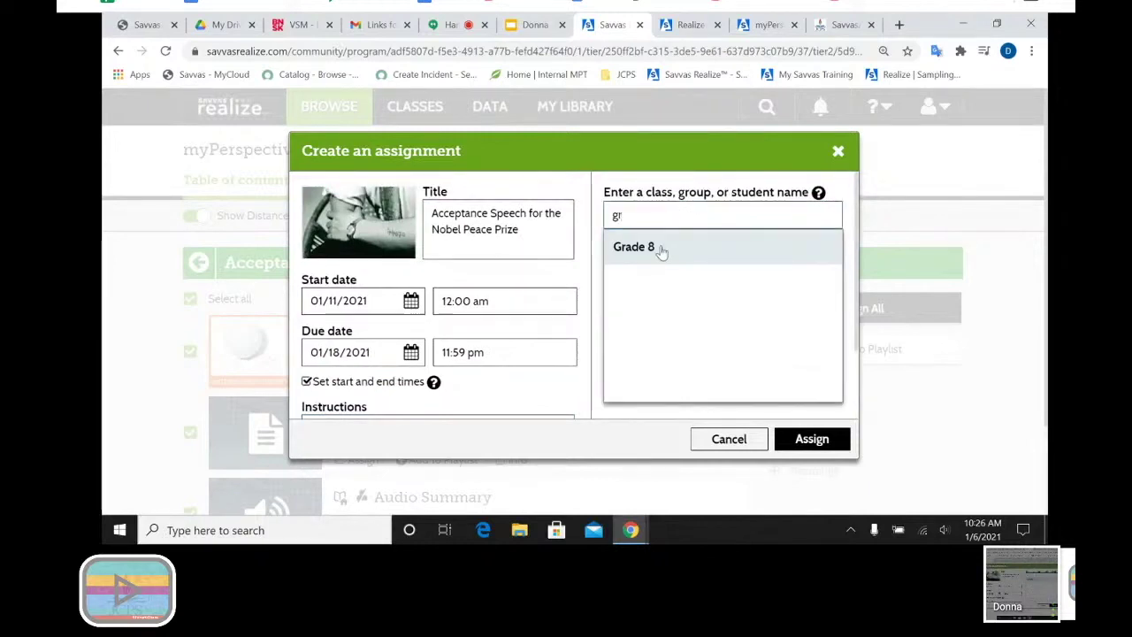
pyautogui.click(661, 249)
pyautogui.click(638, 213)
pyautogui.write('g')
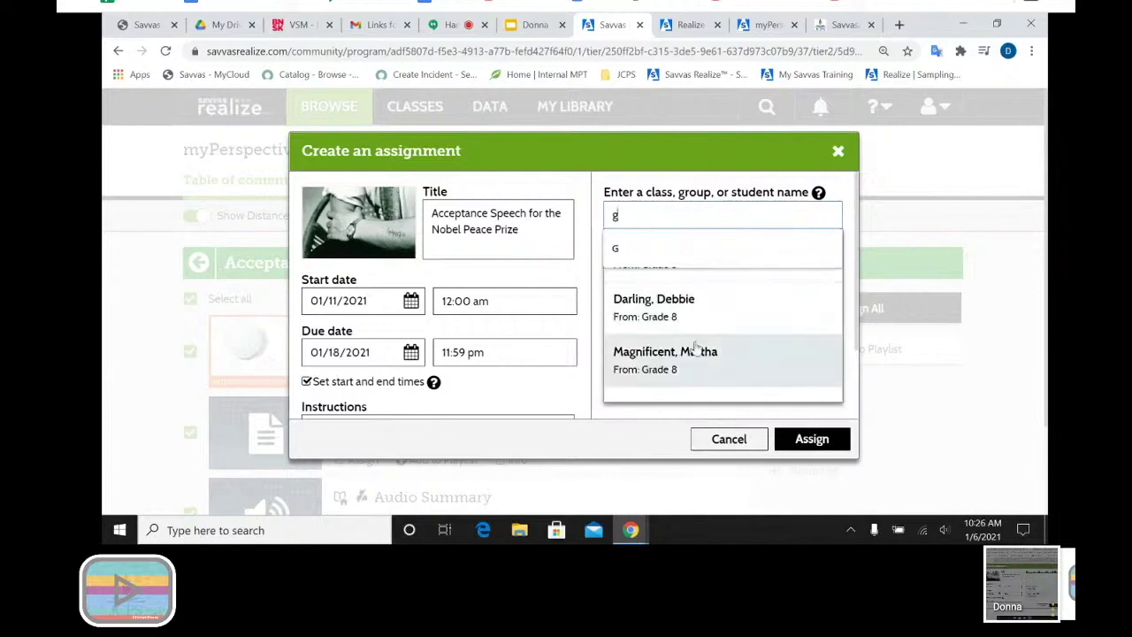
pyautogui.scroll(-1, 698, 345)
pyautogui.scroll(2, 698, 341)
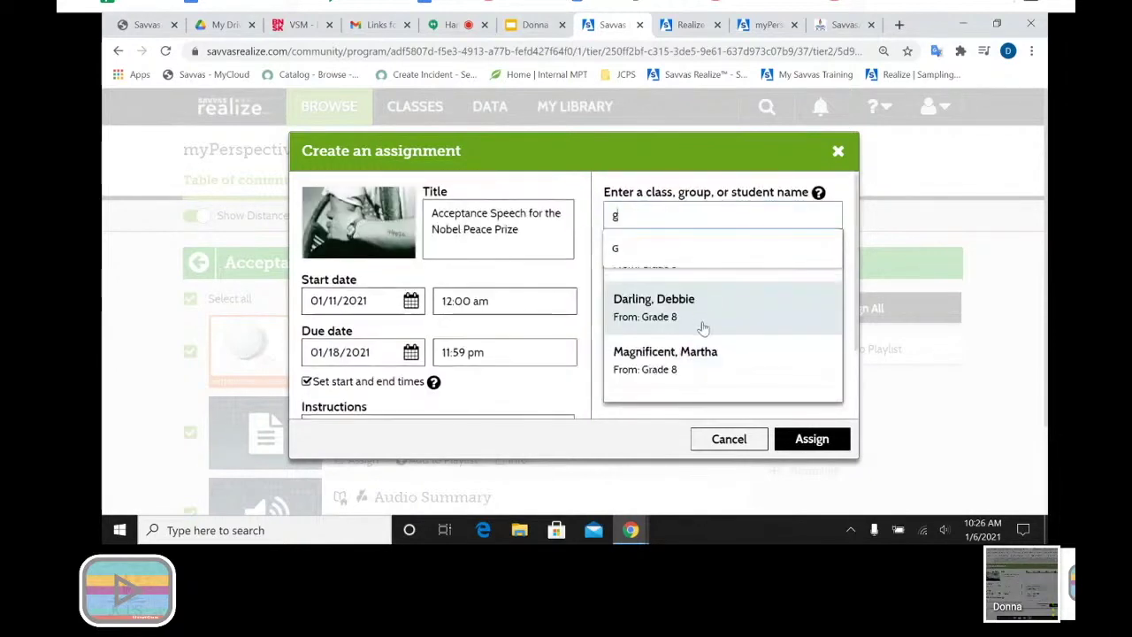
pyautogui.click(702, 328)
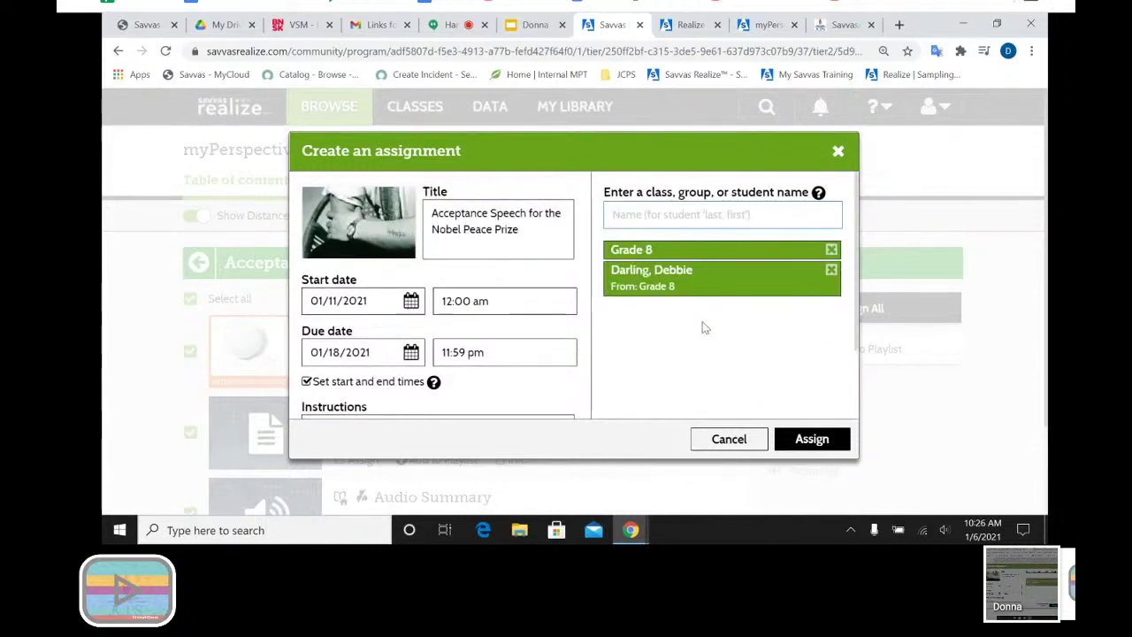
pyautogui.click(832, 250)
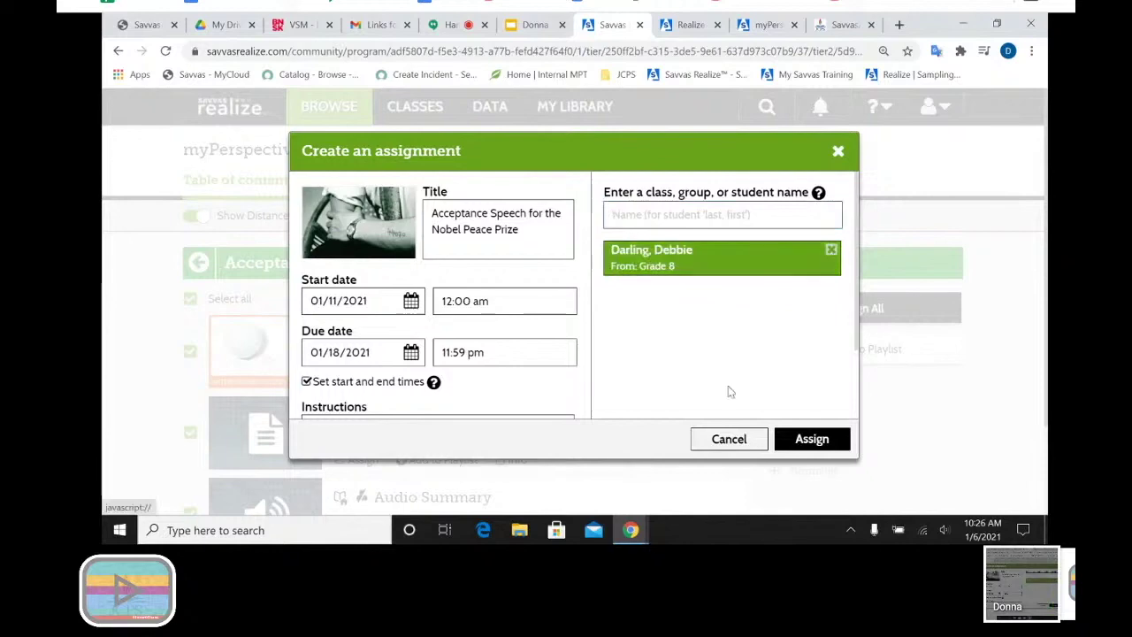
pyautogui.click(727, 440)
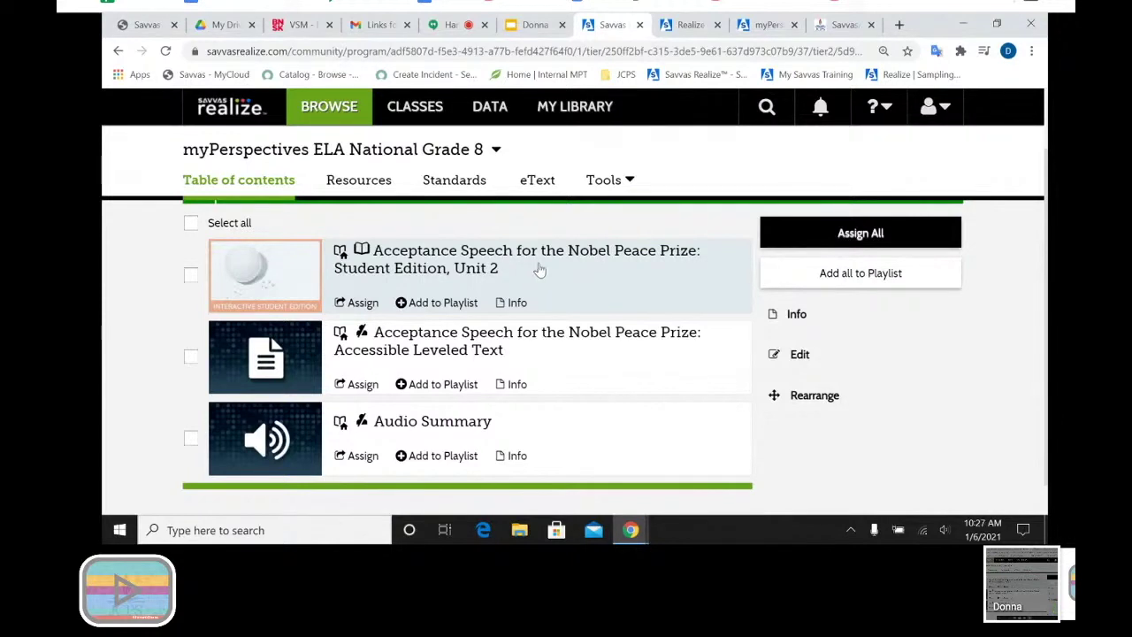
pyautogui.scroll(2, 552, 260)
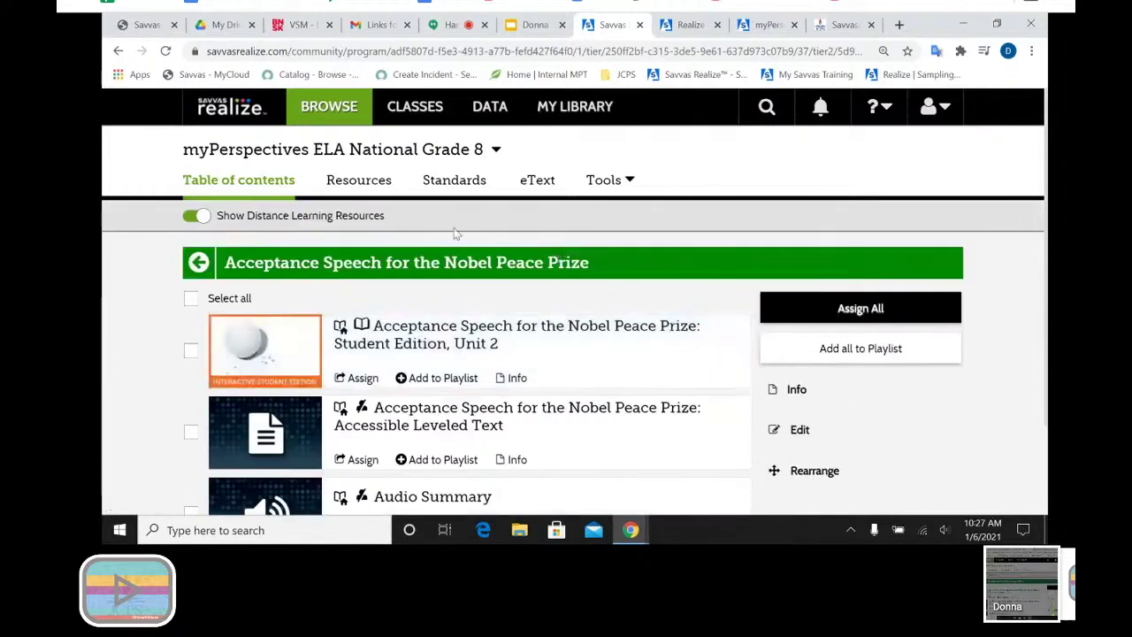
# Present the session deck from slide 20 to the final Next-Generation Learning slide, then exit.
pyautogui.click(535, 26)
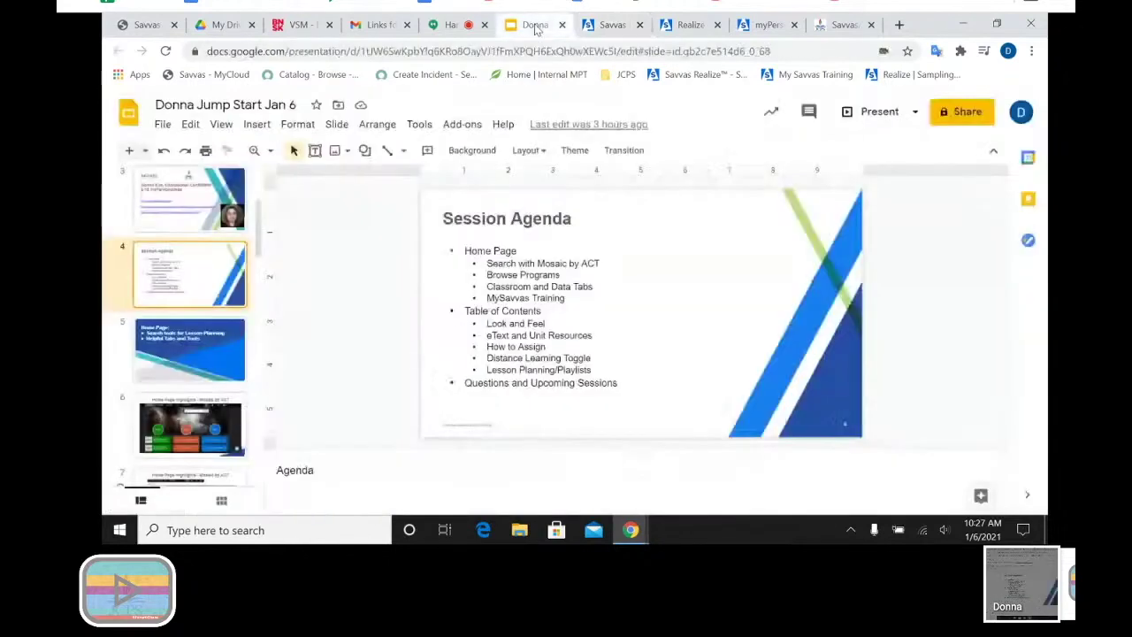
pyautogui.scroll(-5, 218, 405)
pyautogui.scroll(-10, 218, 405)
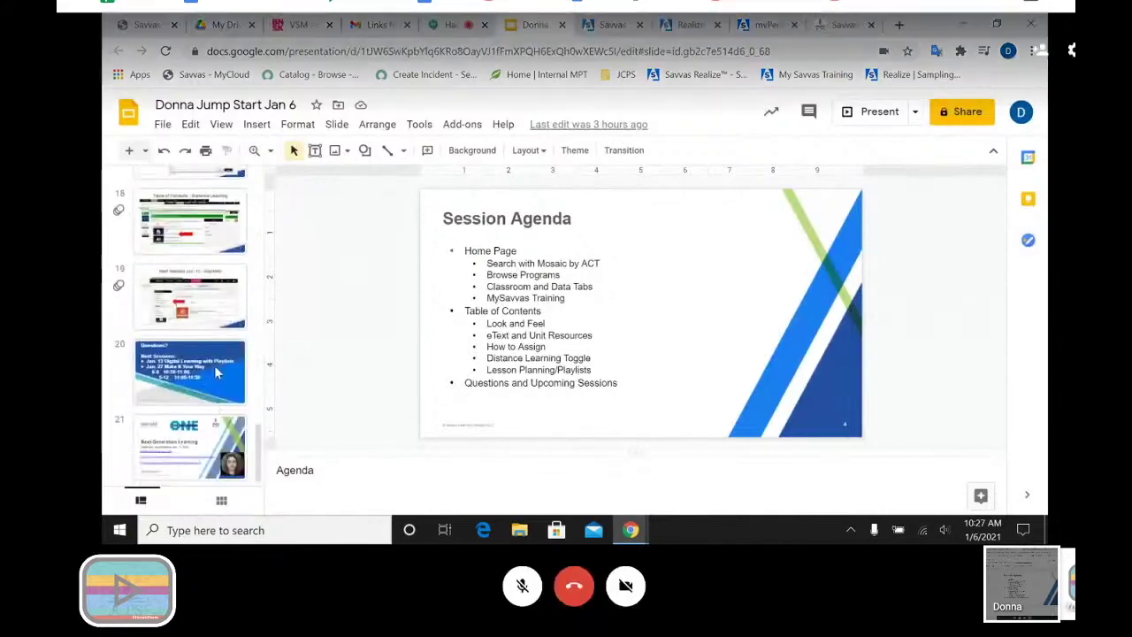
pyautogui.click(219, 372)
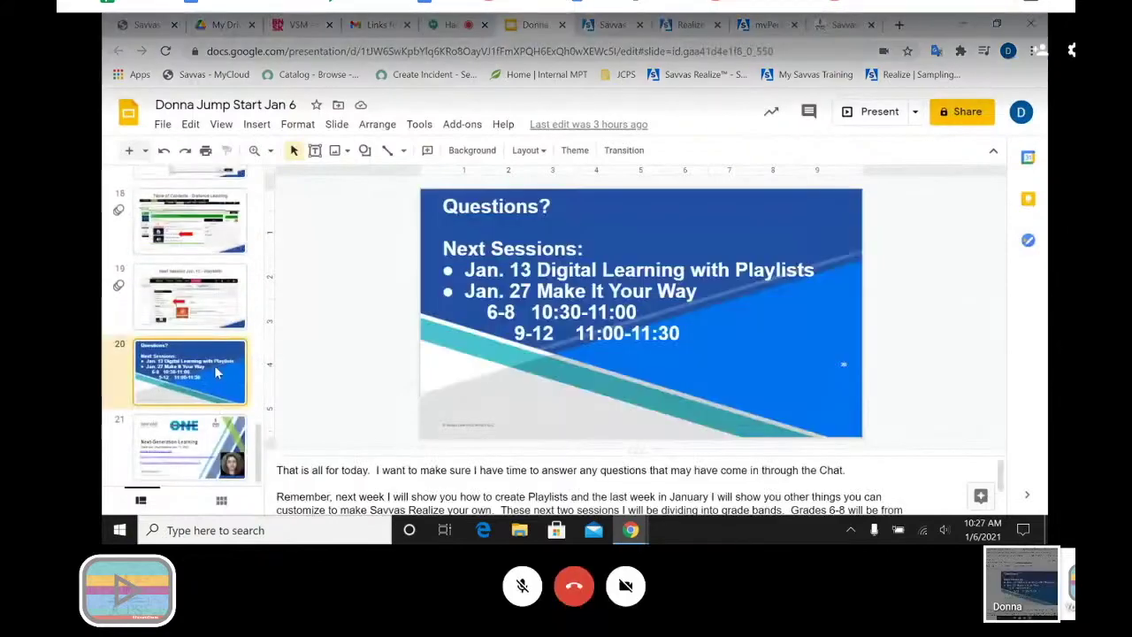
pyautogui.click(884, 115)
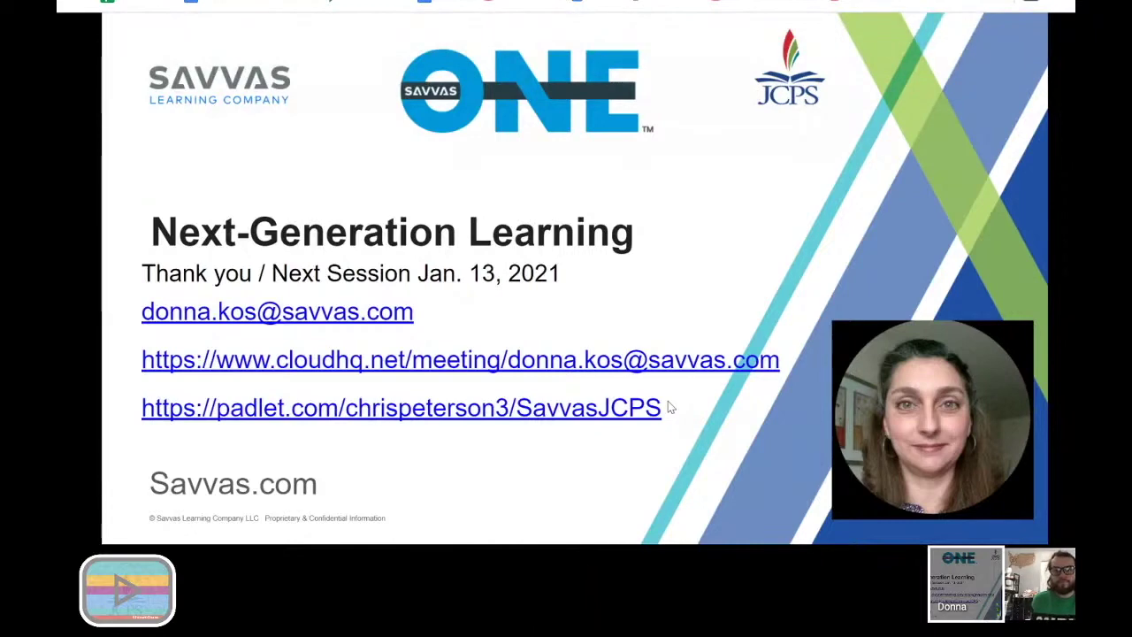
pyautogui.press('Escape')
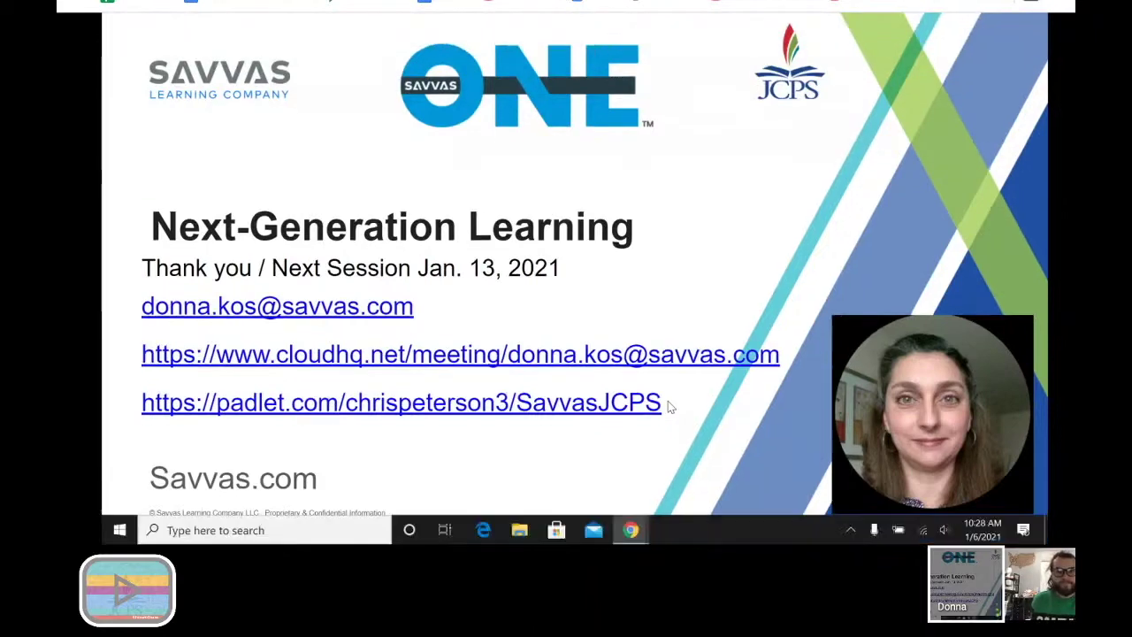